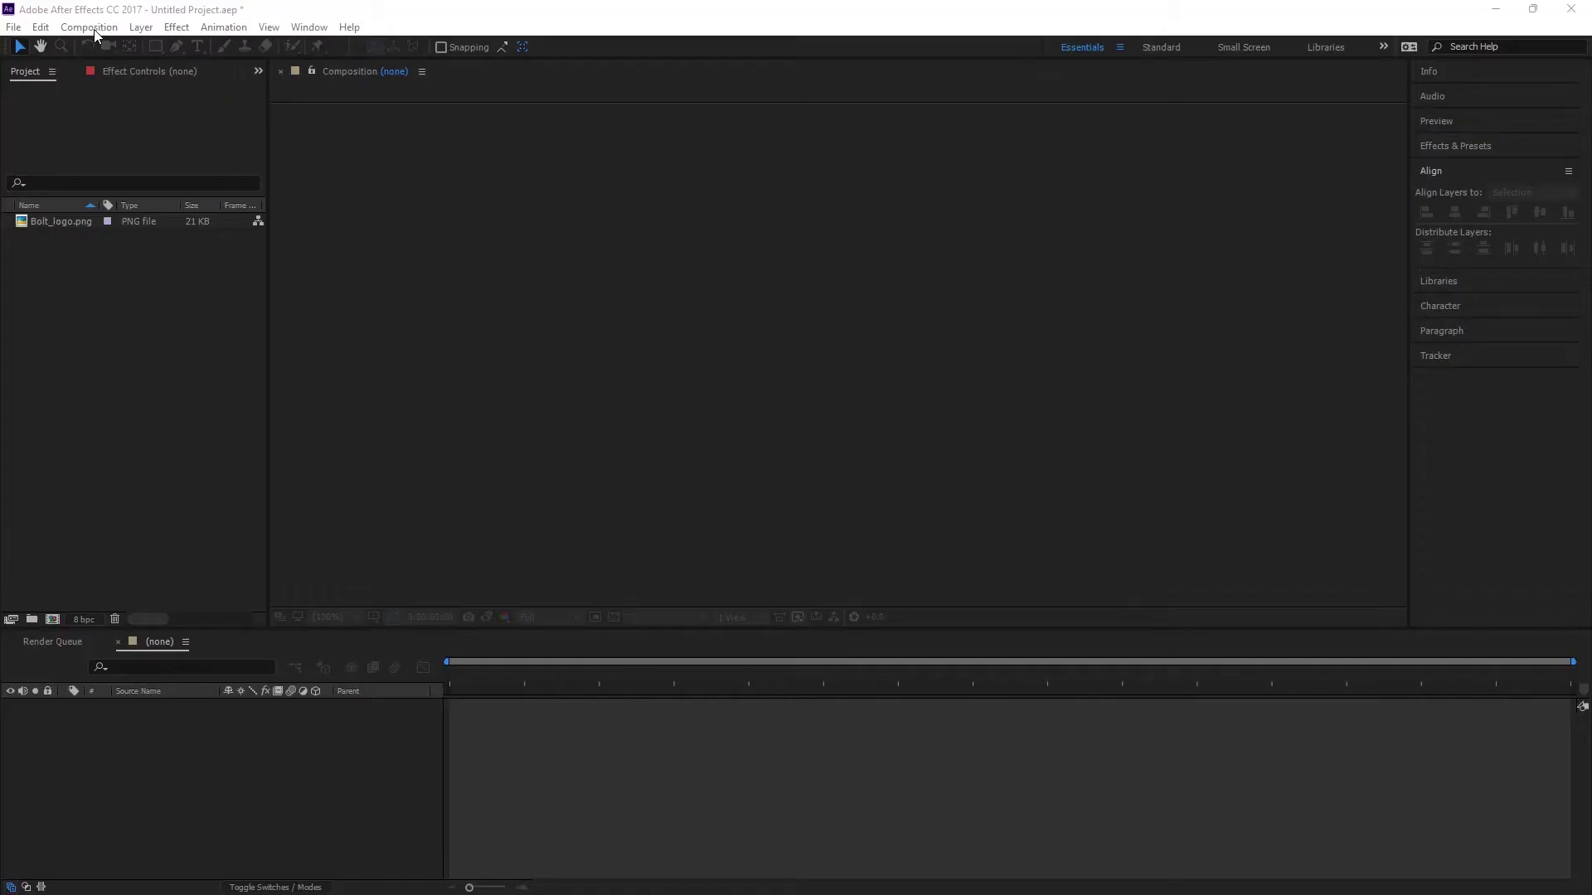
- Start a new composition with the HDTV 1080 29.97 preset and a 0;00;10;00 duration
{"action": "left_click", "coordinate": [89, 27]}
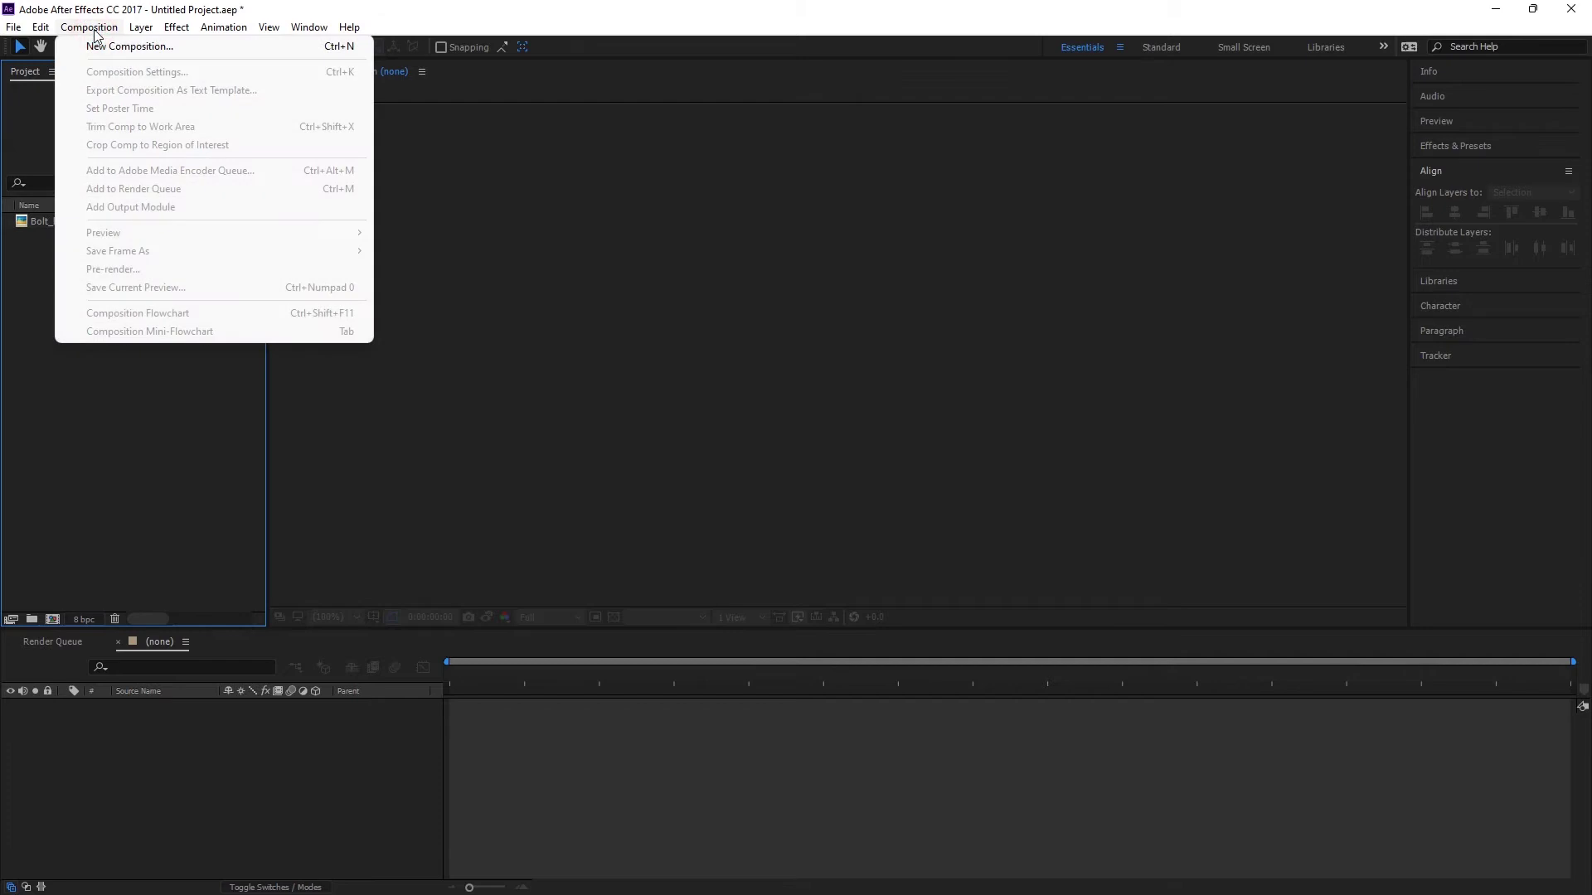
{"action": "left_click", "coordinate": [149, 46]}
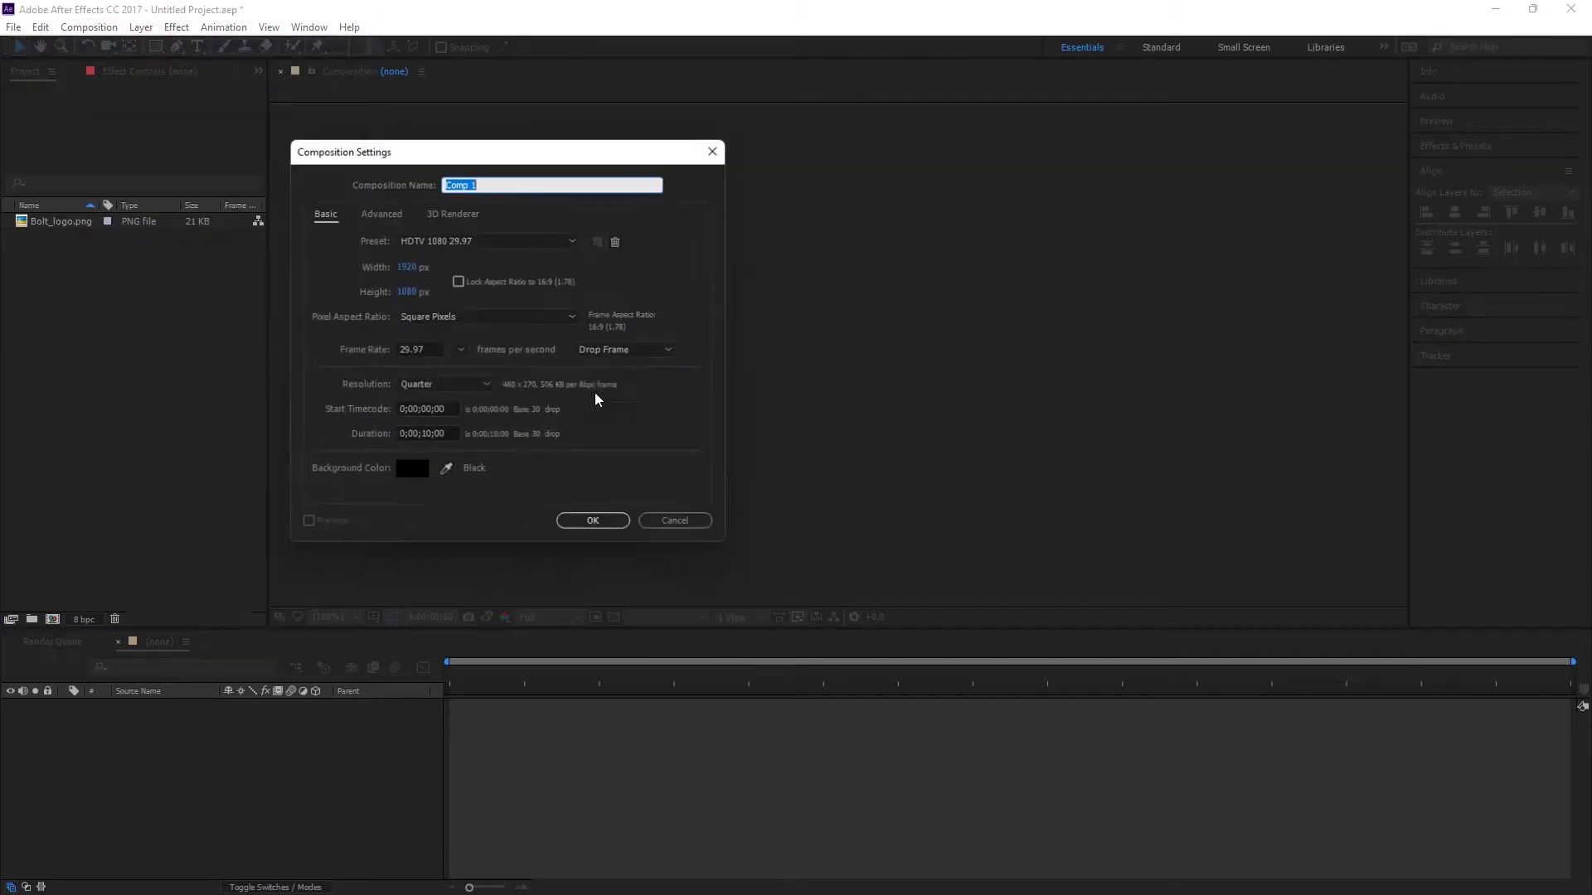
{"action": "left_click", "coordinate": [435, 241]}
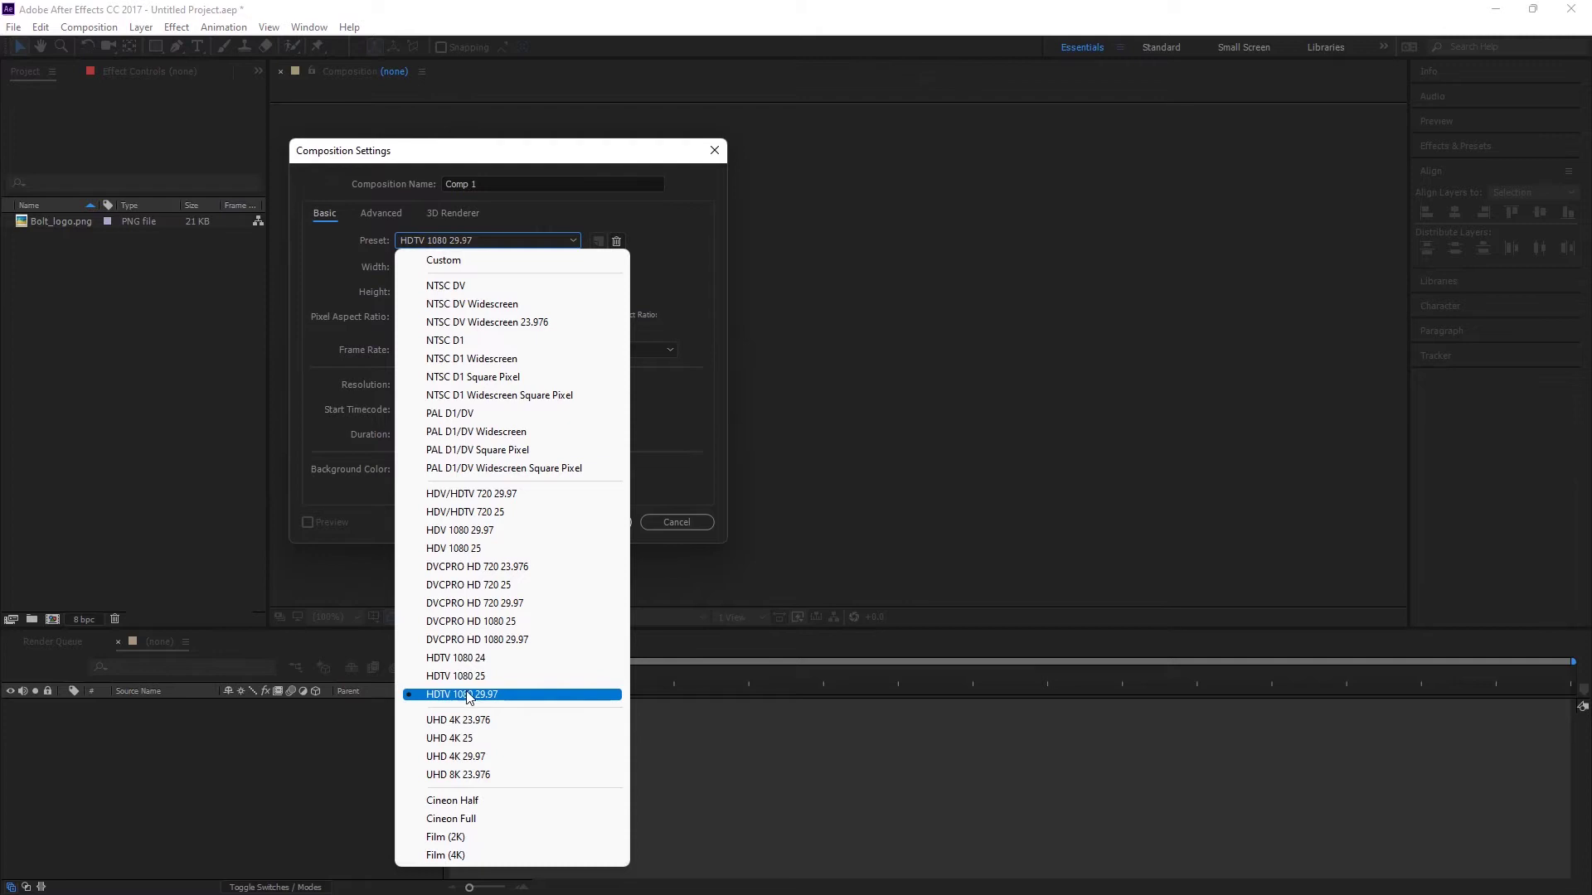
{"action": "left_click", "coordinate": [541, 695]}
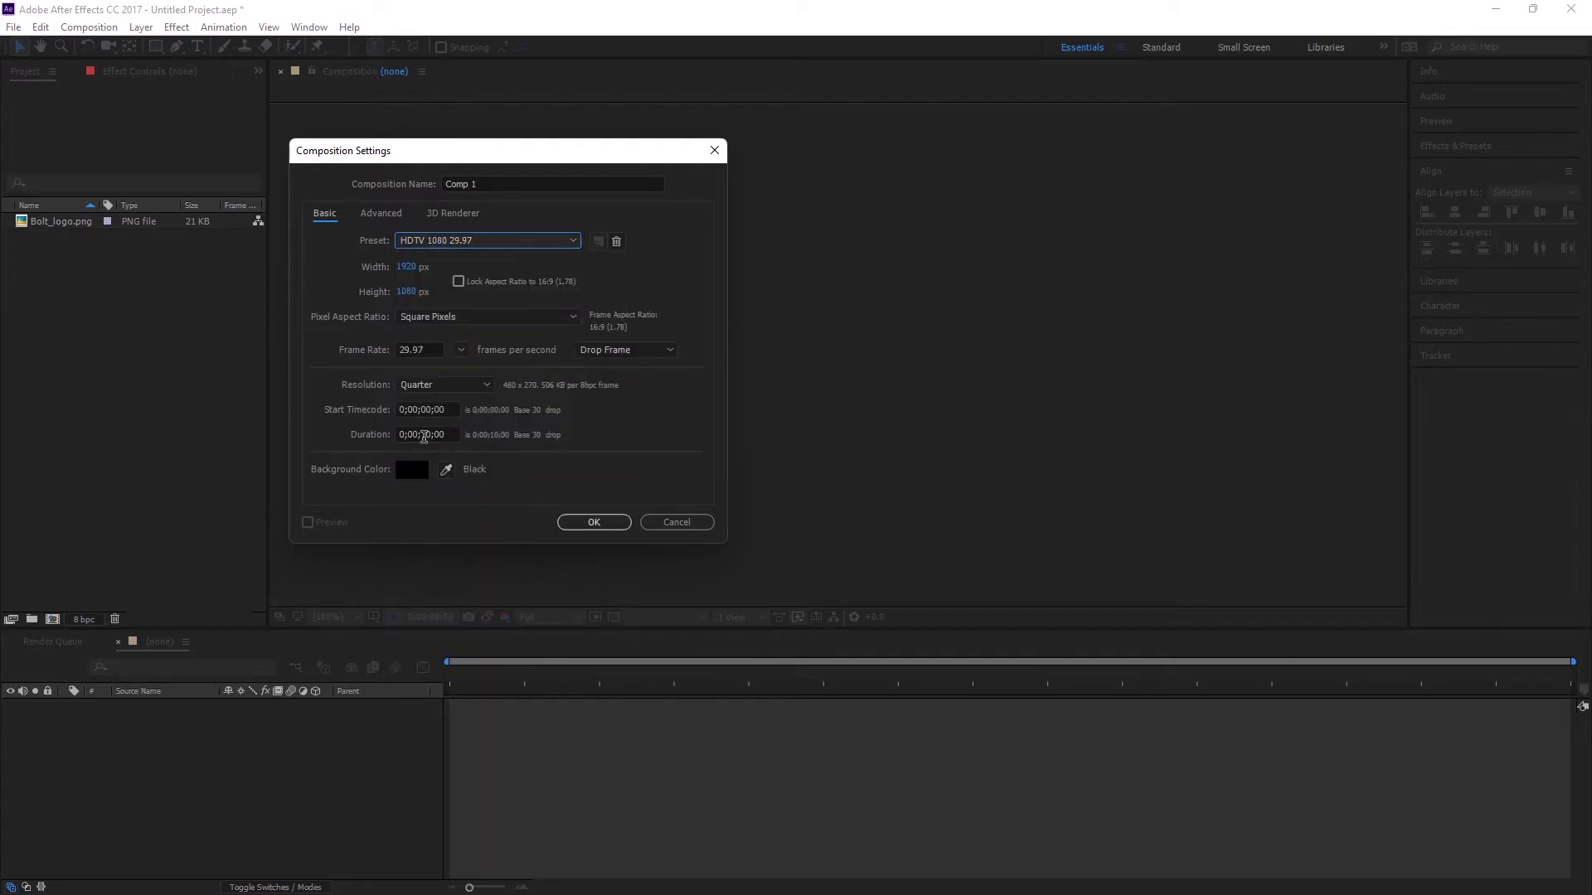
{"action": "left_click", "coordinate": [425, 436]}
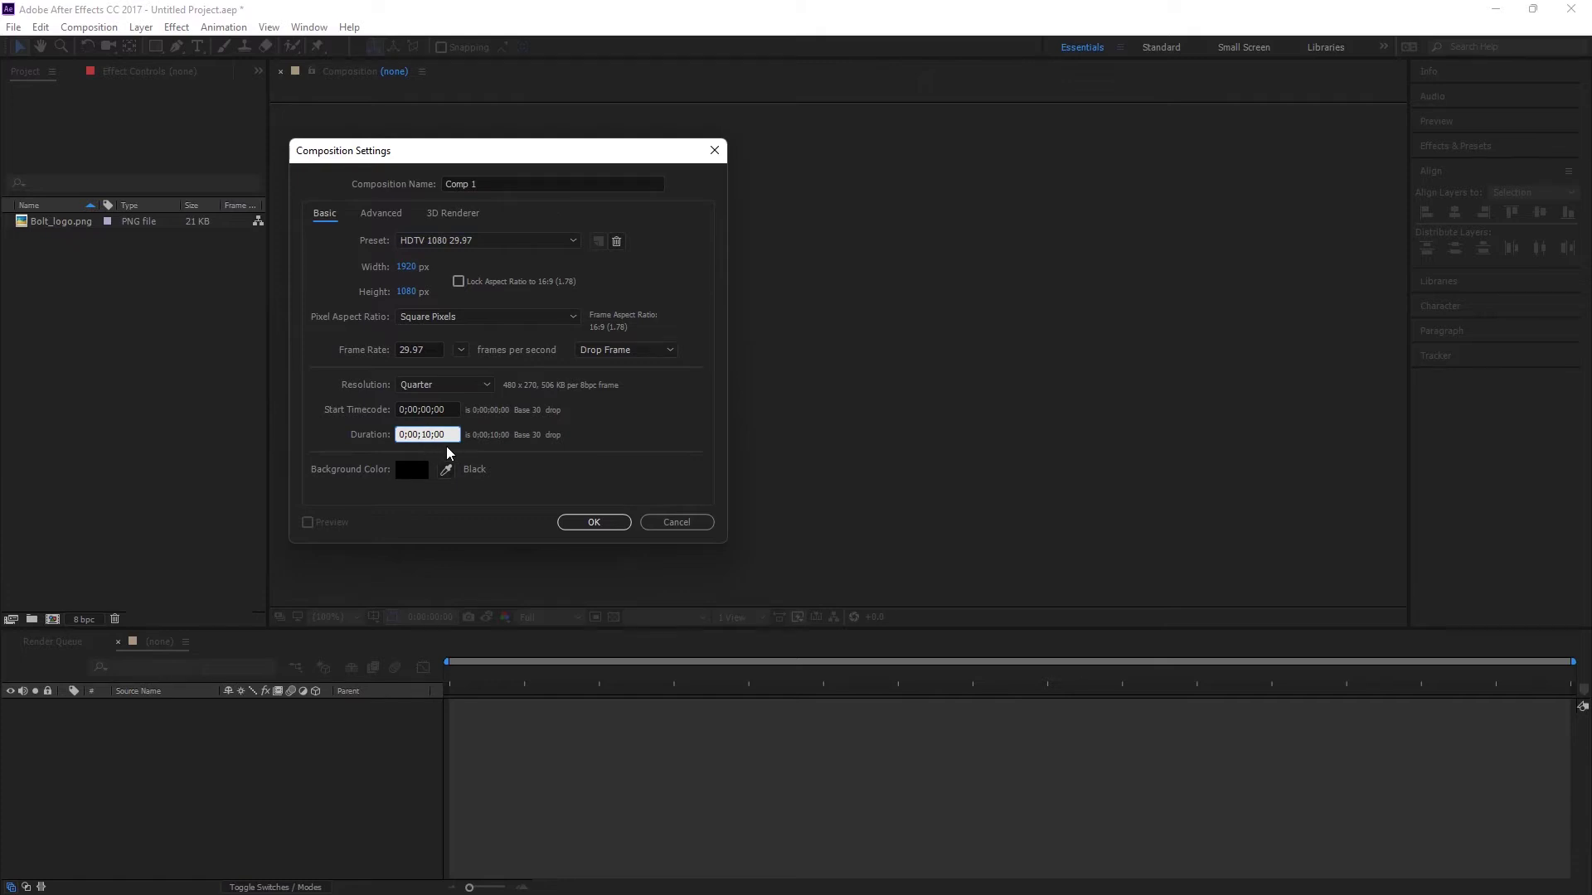
- Confirm Comp 1, add Bolt_logo.png to the timeline and scale it down toward the centre
{"action": "left_click", "coordinate": [585, 522]}
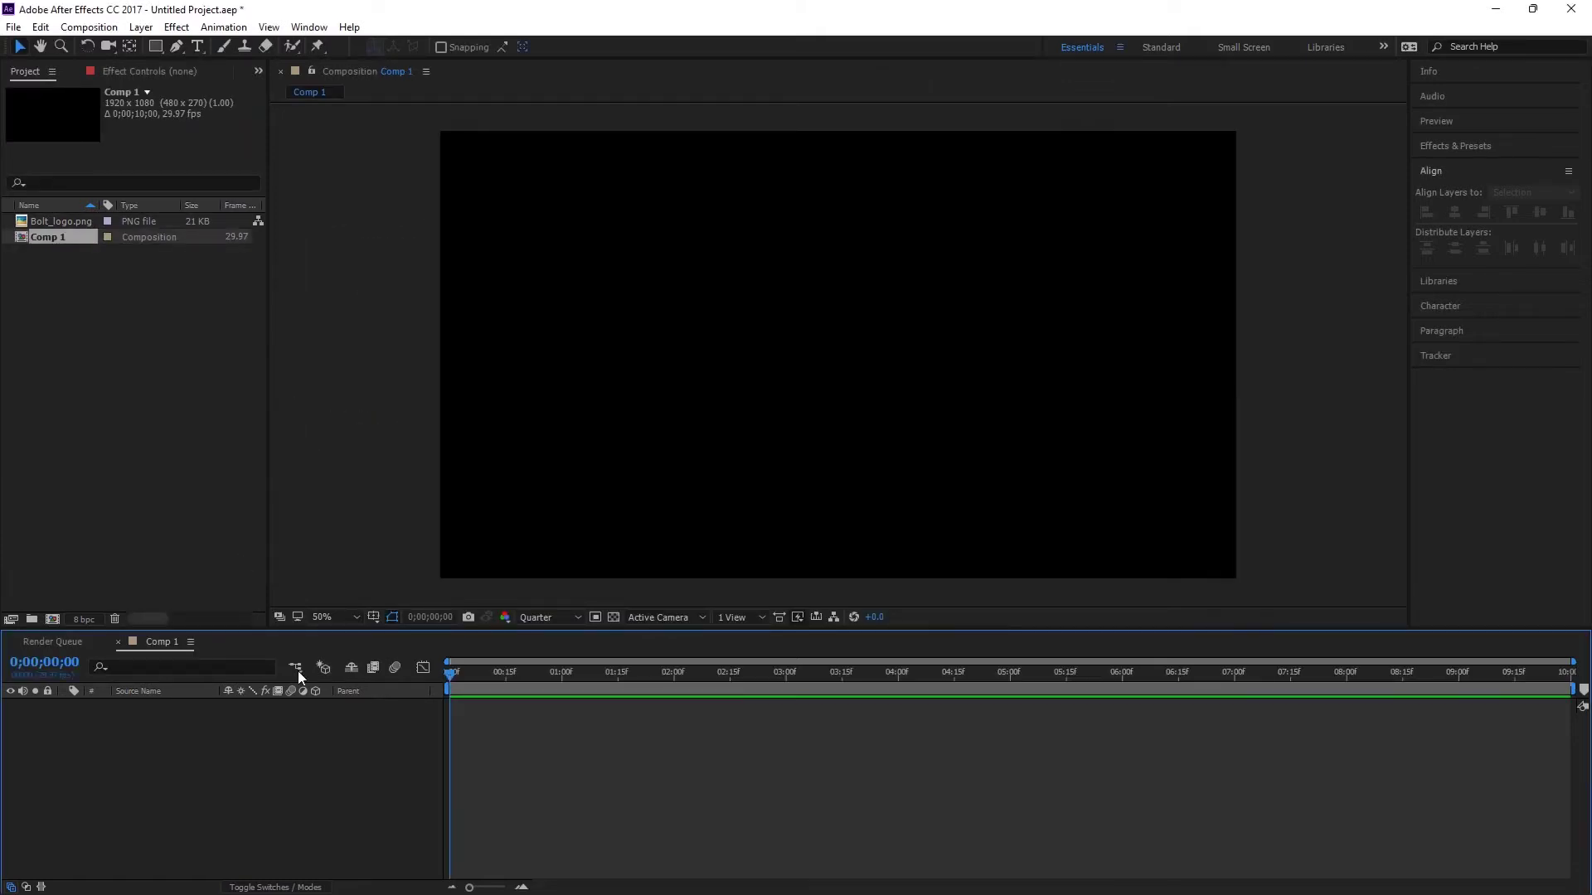
{"action": "left_click", "coordinate": [55, 223]}
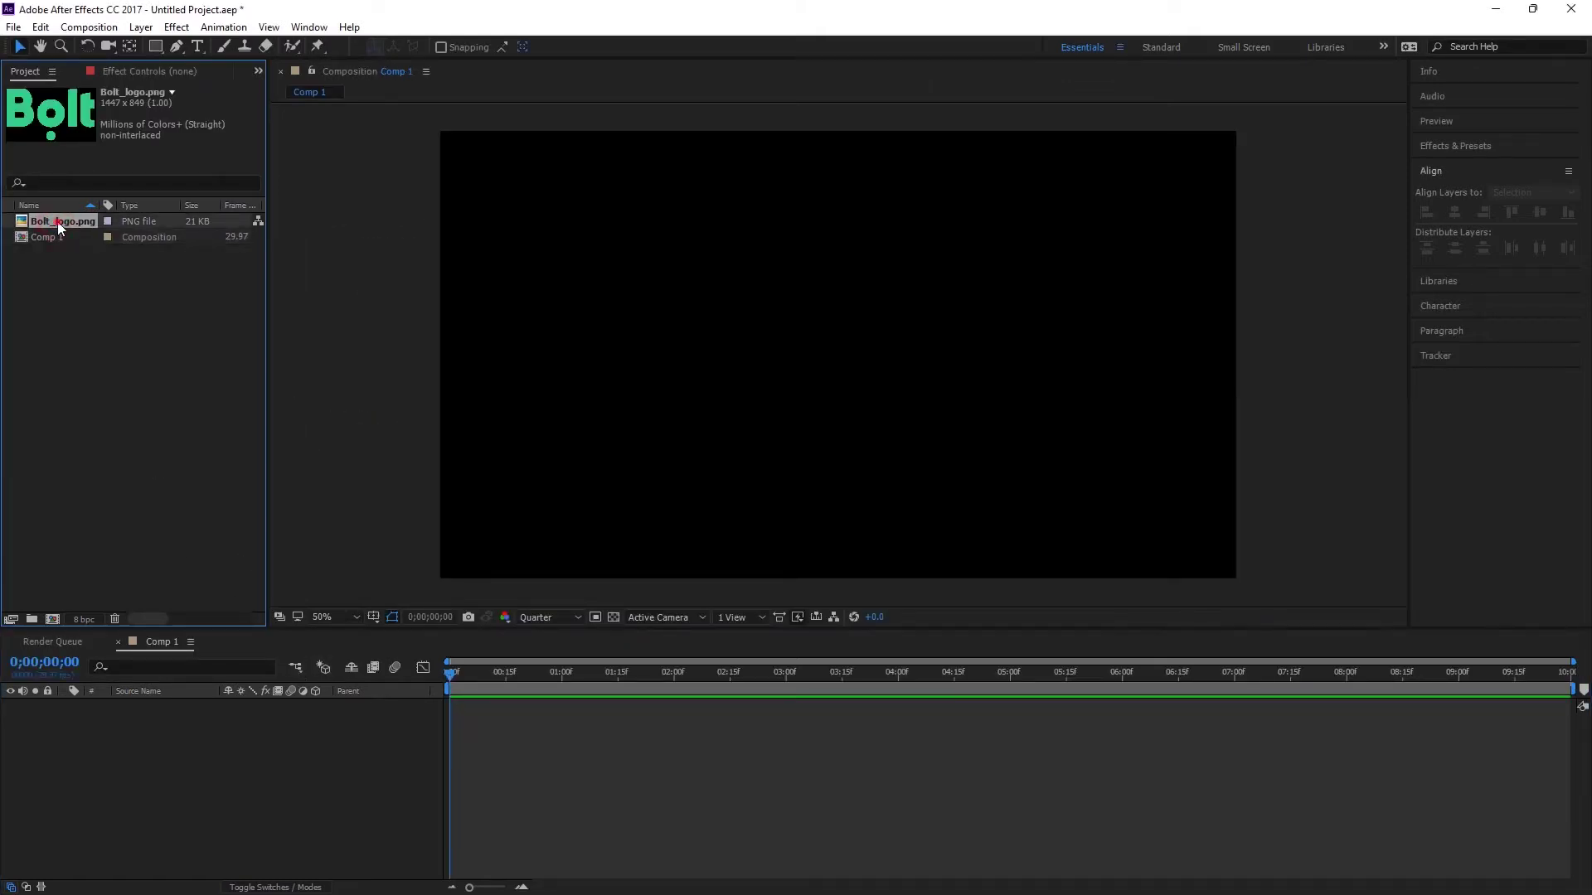
{"action": "left_click_drag", "start_coordinate": [57, 221], "coordinate": [92, 715]}
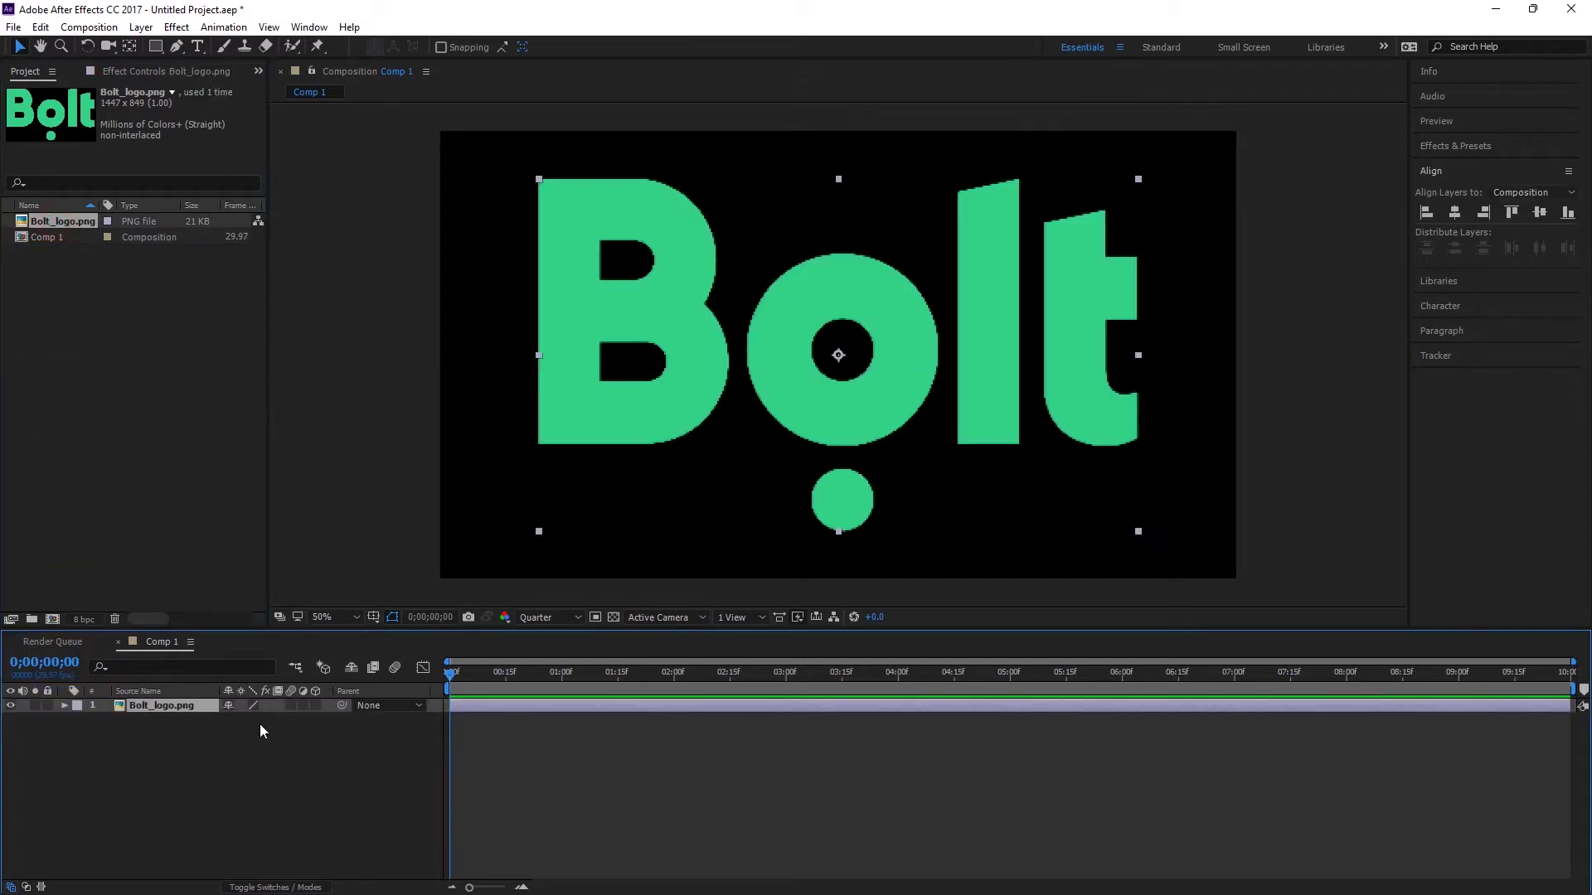
{"action": "left_click", "coordinate": [1139, 184]}
{"action": "left_click_drag", "start_coordinate": [1140, 184], "coordinate": [1074, 248]}
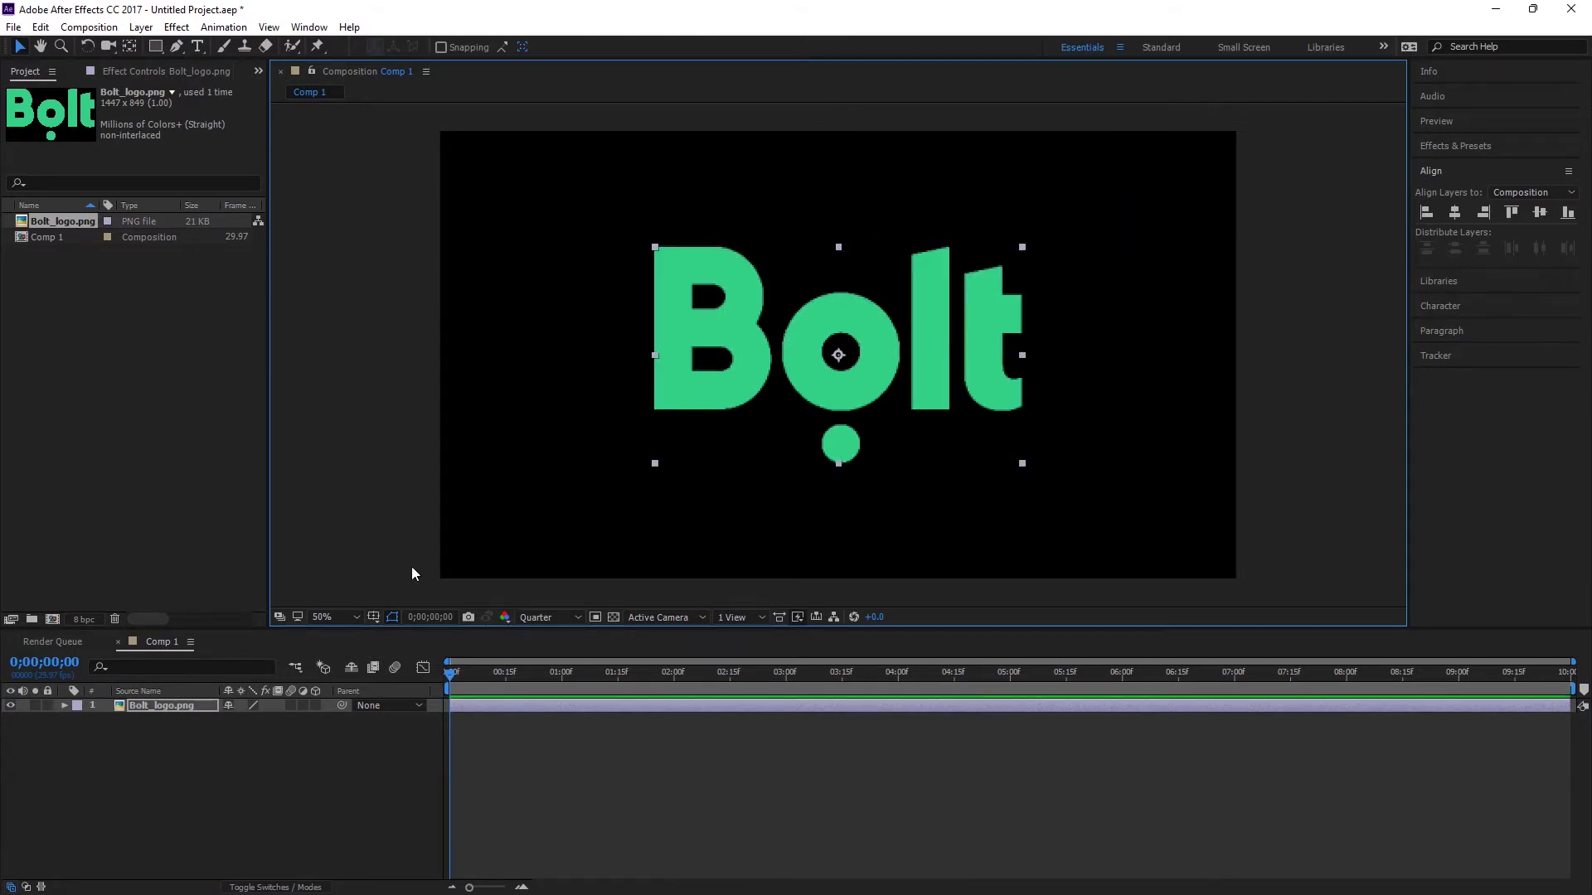
{"action": "left_click", "coordinate": [187, 706]}
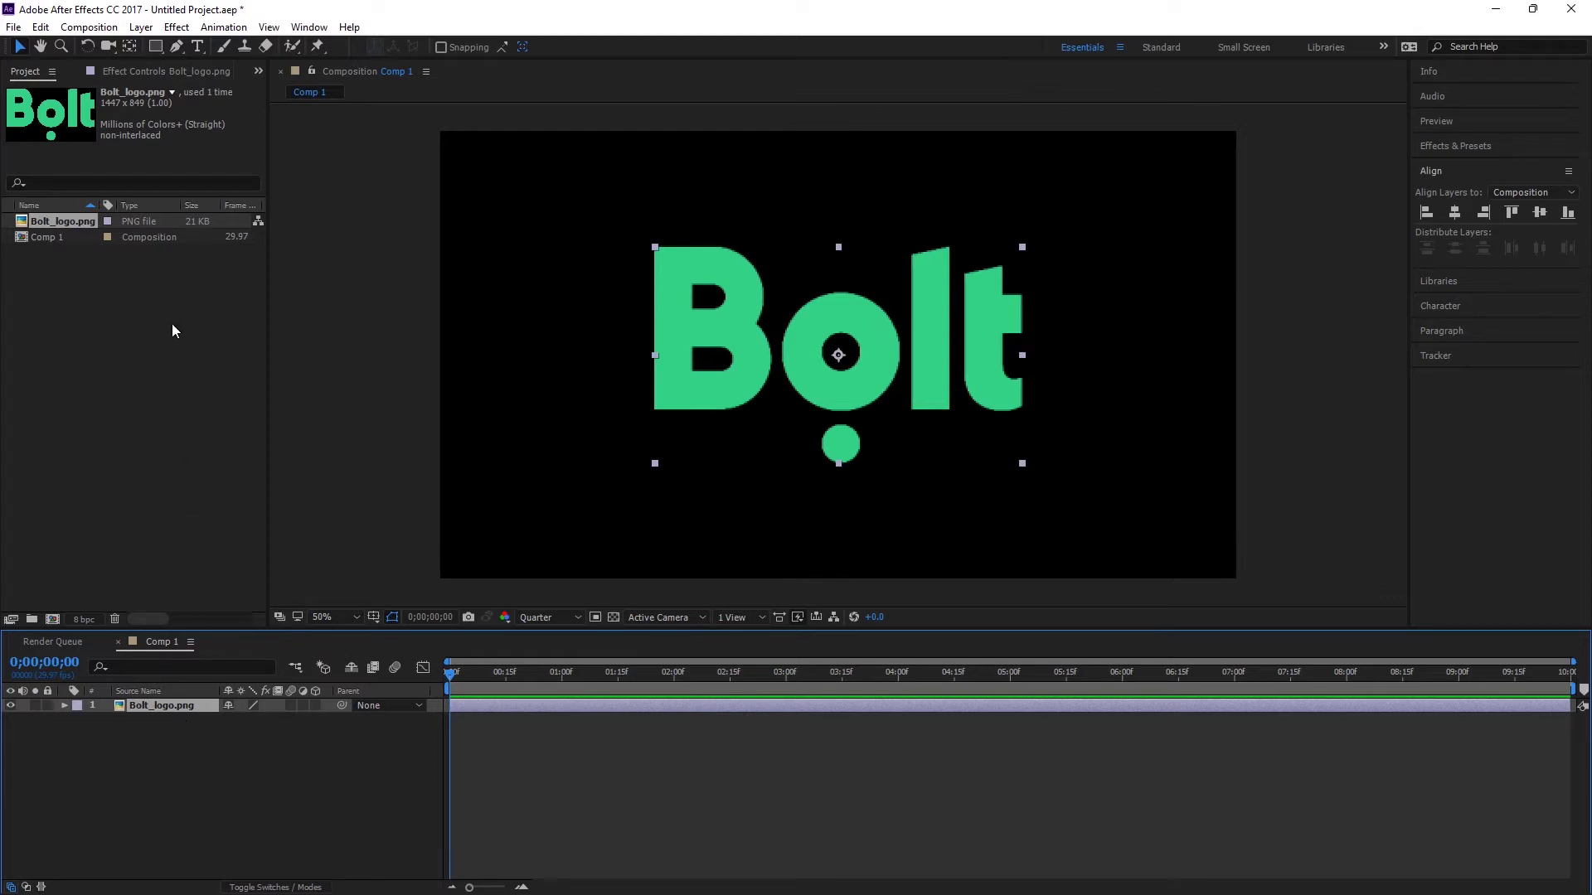
- Auto-trace the Bolt_logo.png layer on the current frame from its alpha channel
{"action": "left_click", "coordinate": [139, 27]}
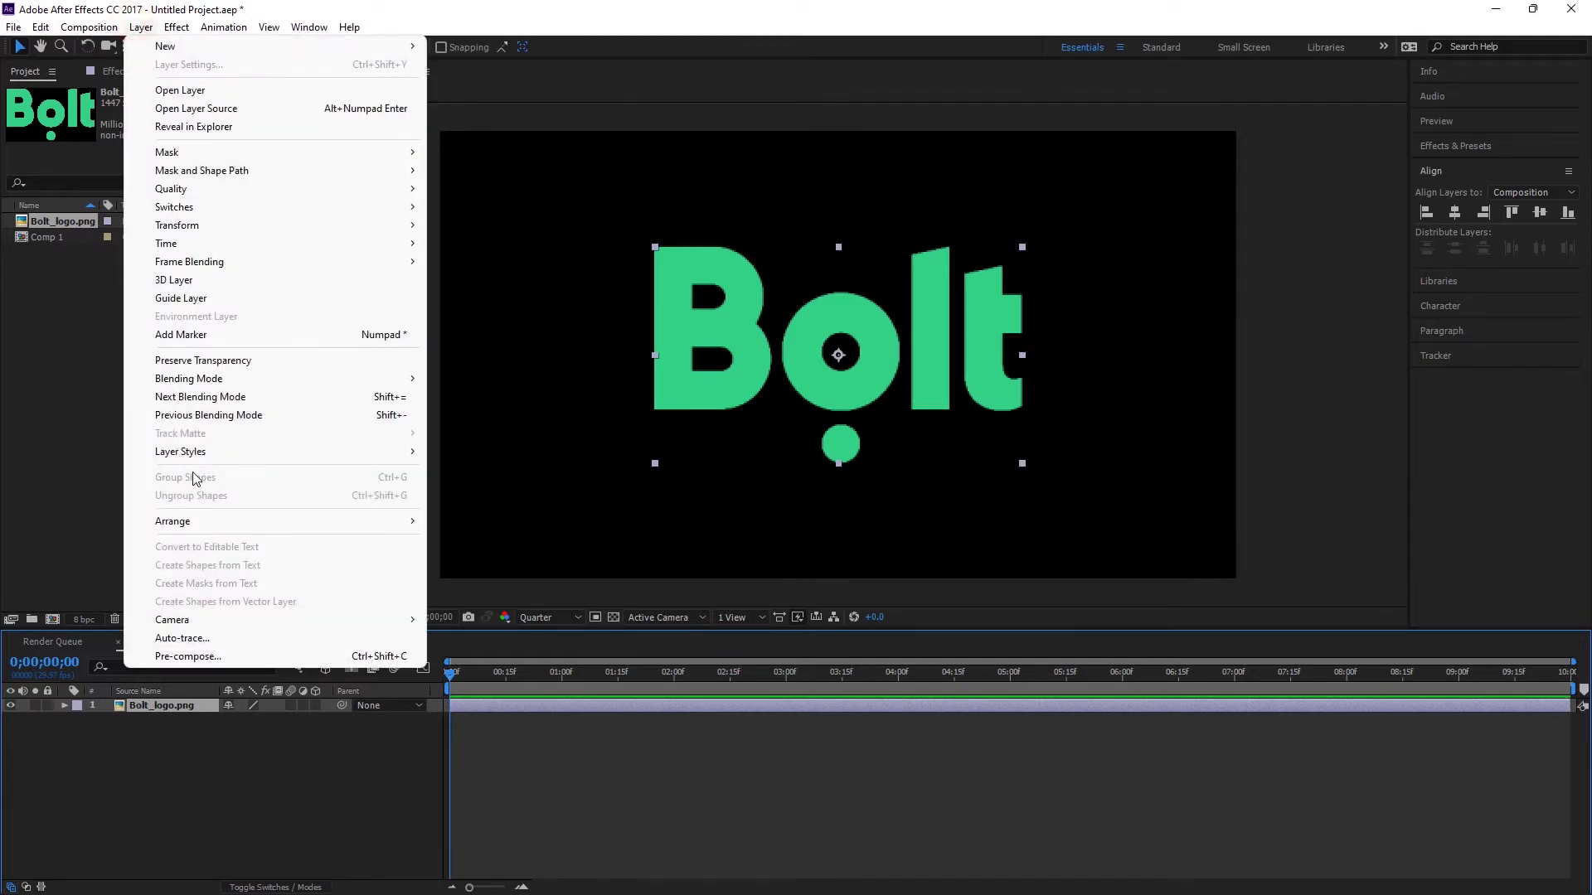
{"action": "left_click", "coordinate": [207, 640]}
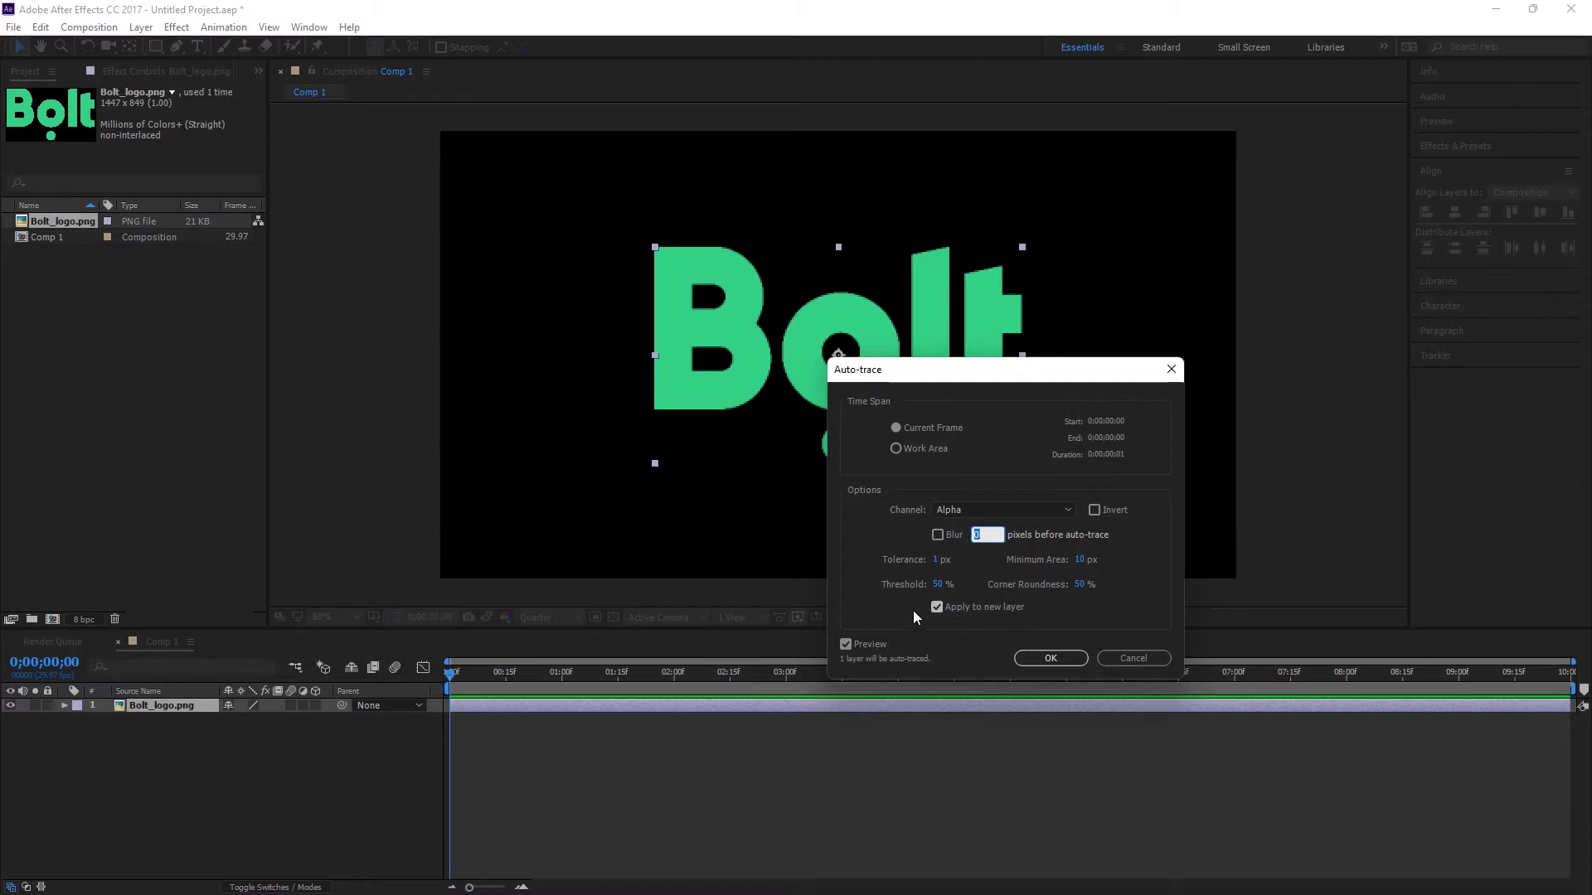
{"action": "left_click", "coordinate": [1053, 658]}
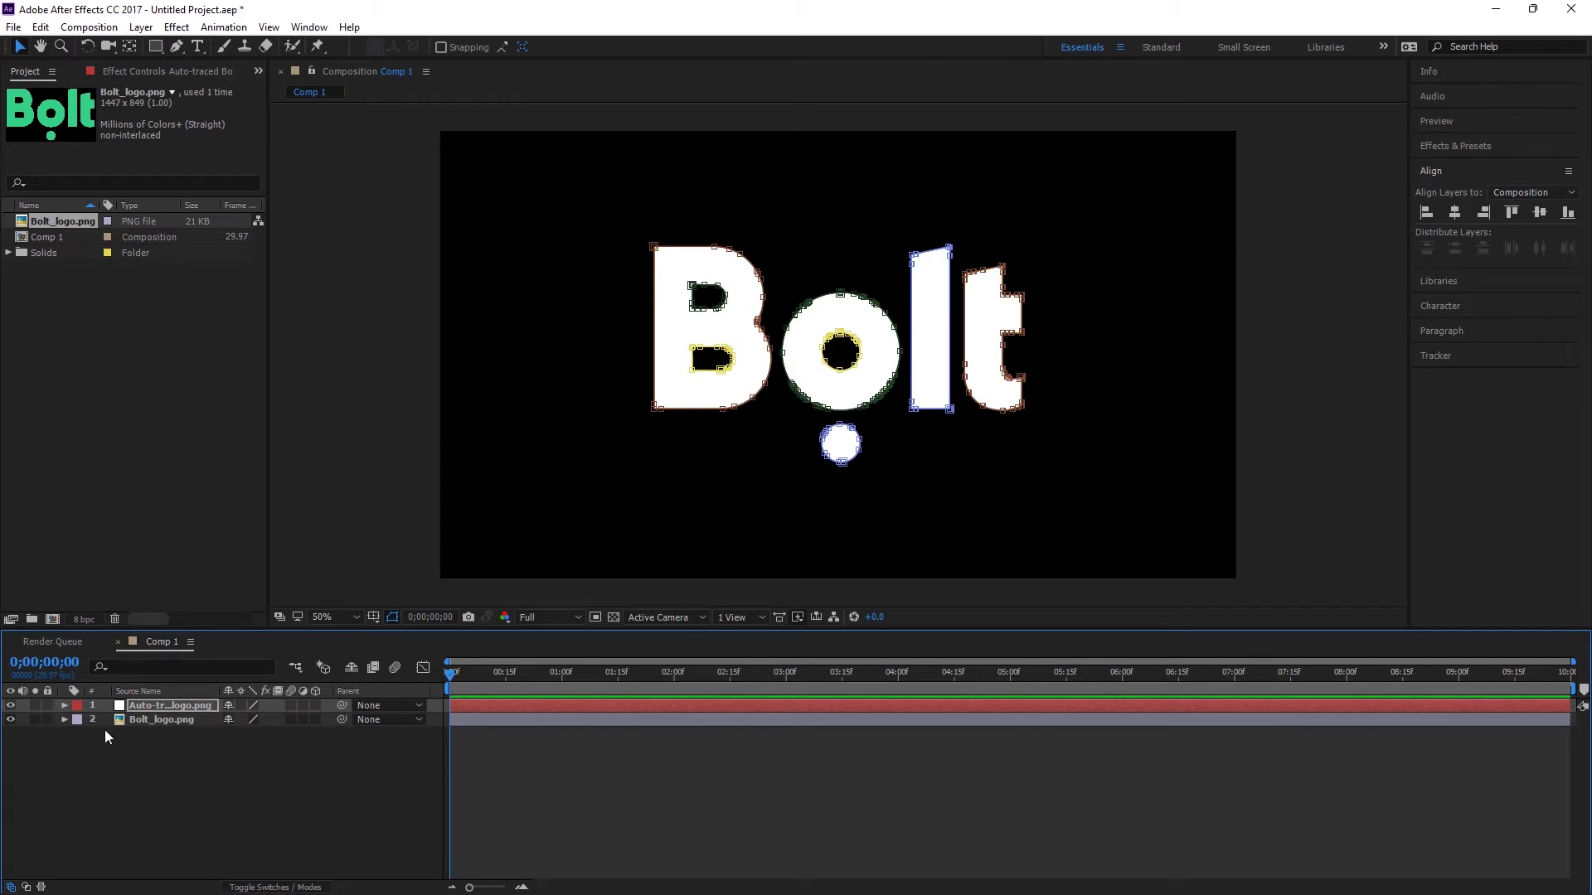
{"action": "left_click", "coordinate": [172, 706]}
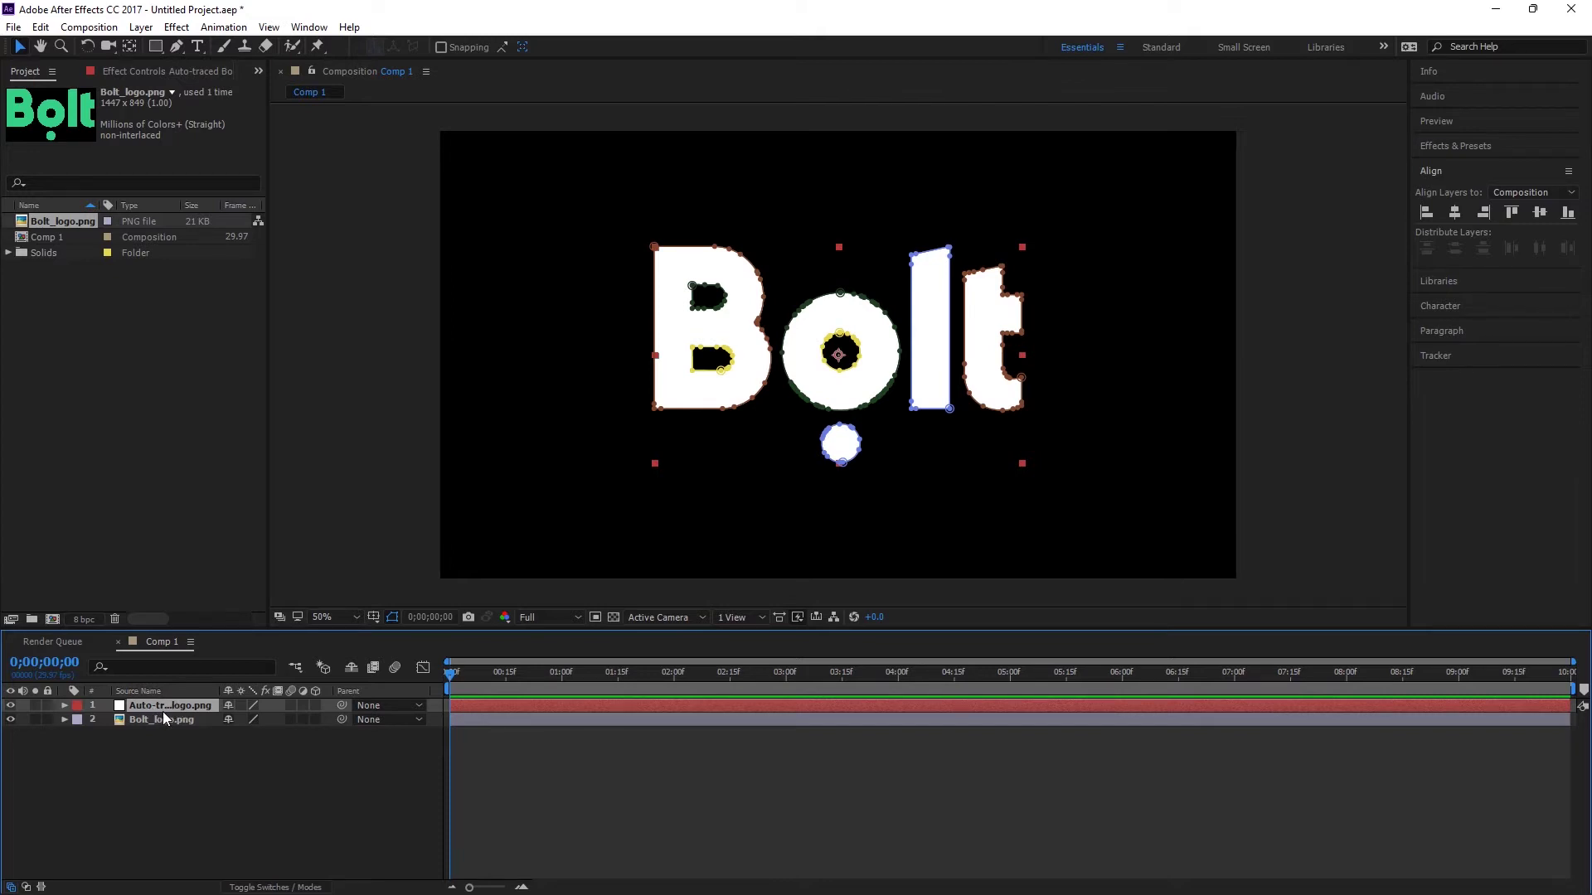
- Hide the original Bolt_logo.png layer and reselect the auto-traced layer
{"action": "left_click", "coordinate": [166, 721]}
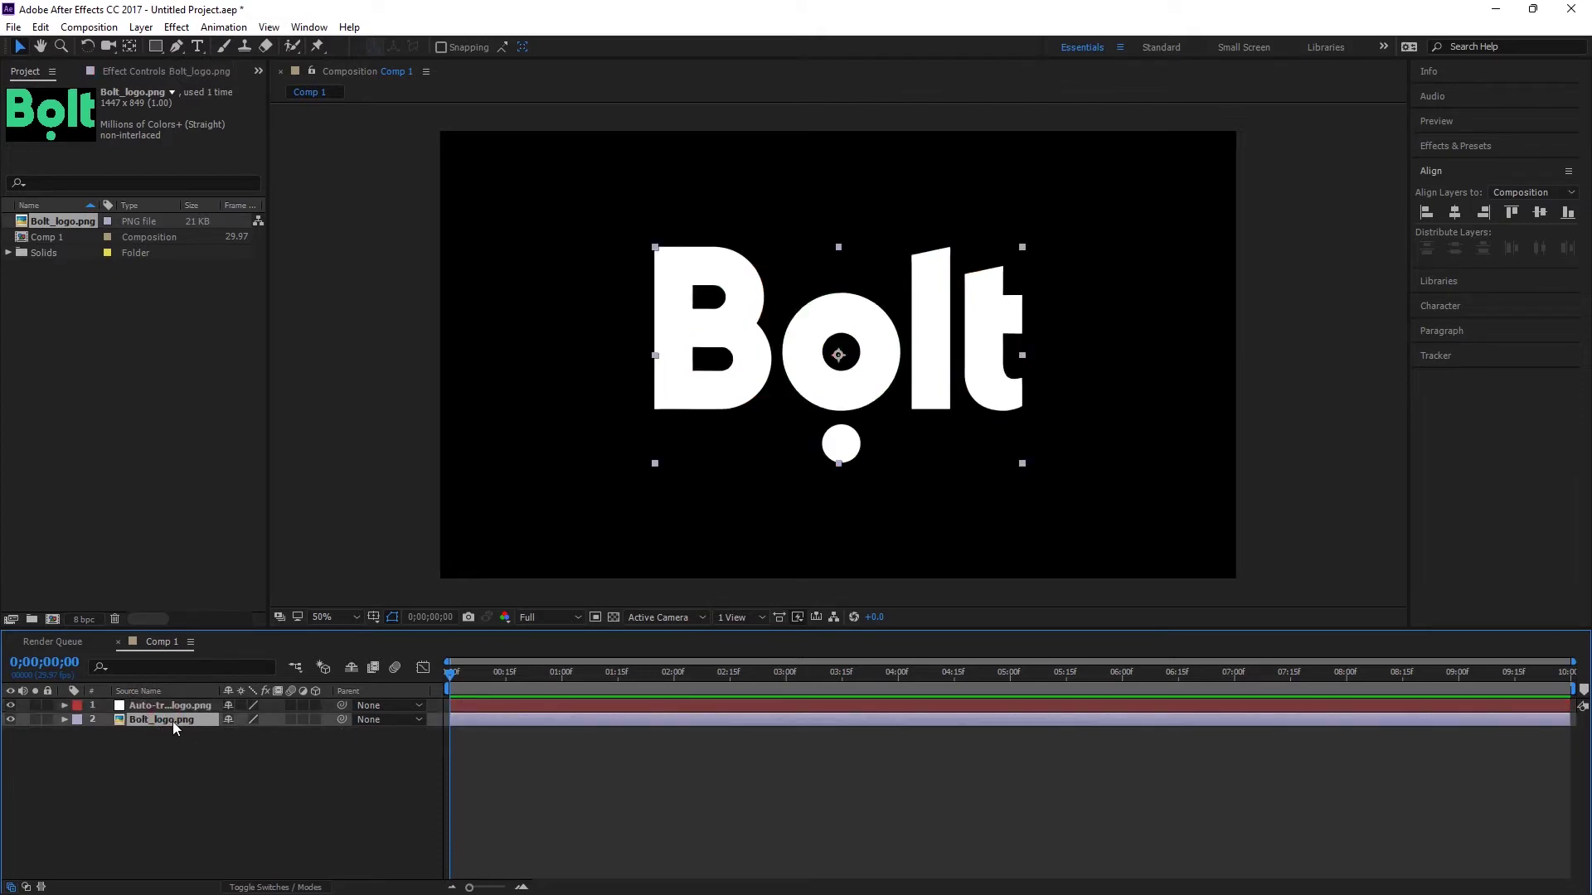
{"action": "left_click", "coordinate": [10, 721]}
{"action": "left_click", "coordinate": [95, 705]}
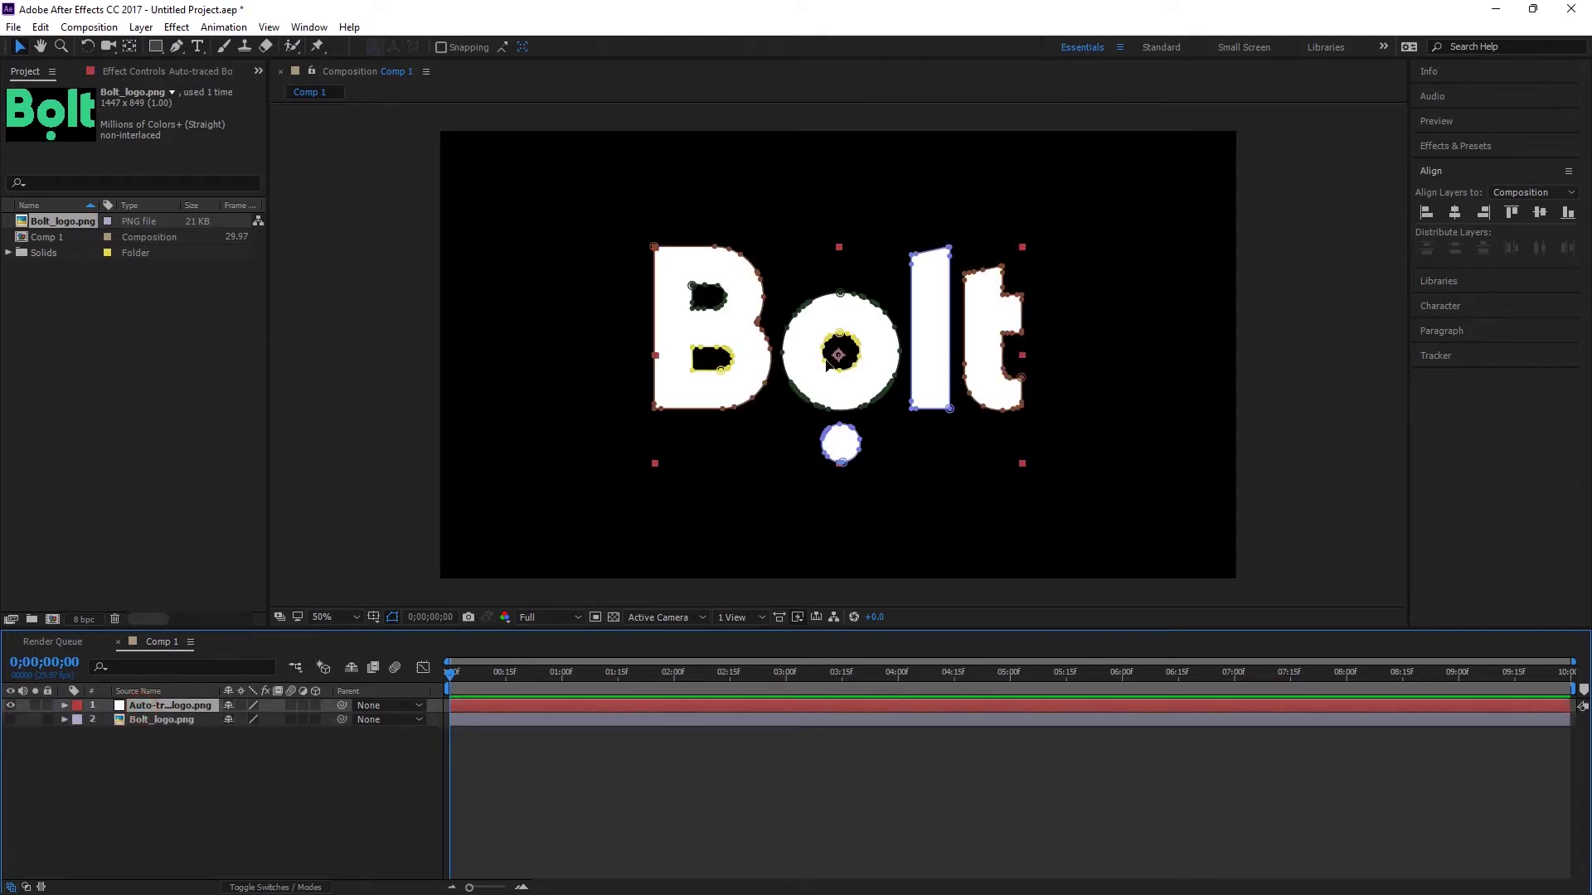
- Move the current time to 0;00;01;15 and zoom the timeline in on the opening seconds
{"action": "scroll", "coordinate": [826, 365], "scroll_direction": "up", "scroll_amount": 2}
{"action": "scroll", "coordinate": [835, 355], "scroll_direction": "down", "scroll_amount": 4}
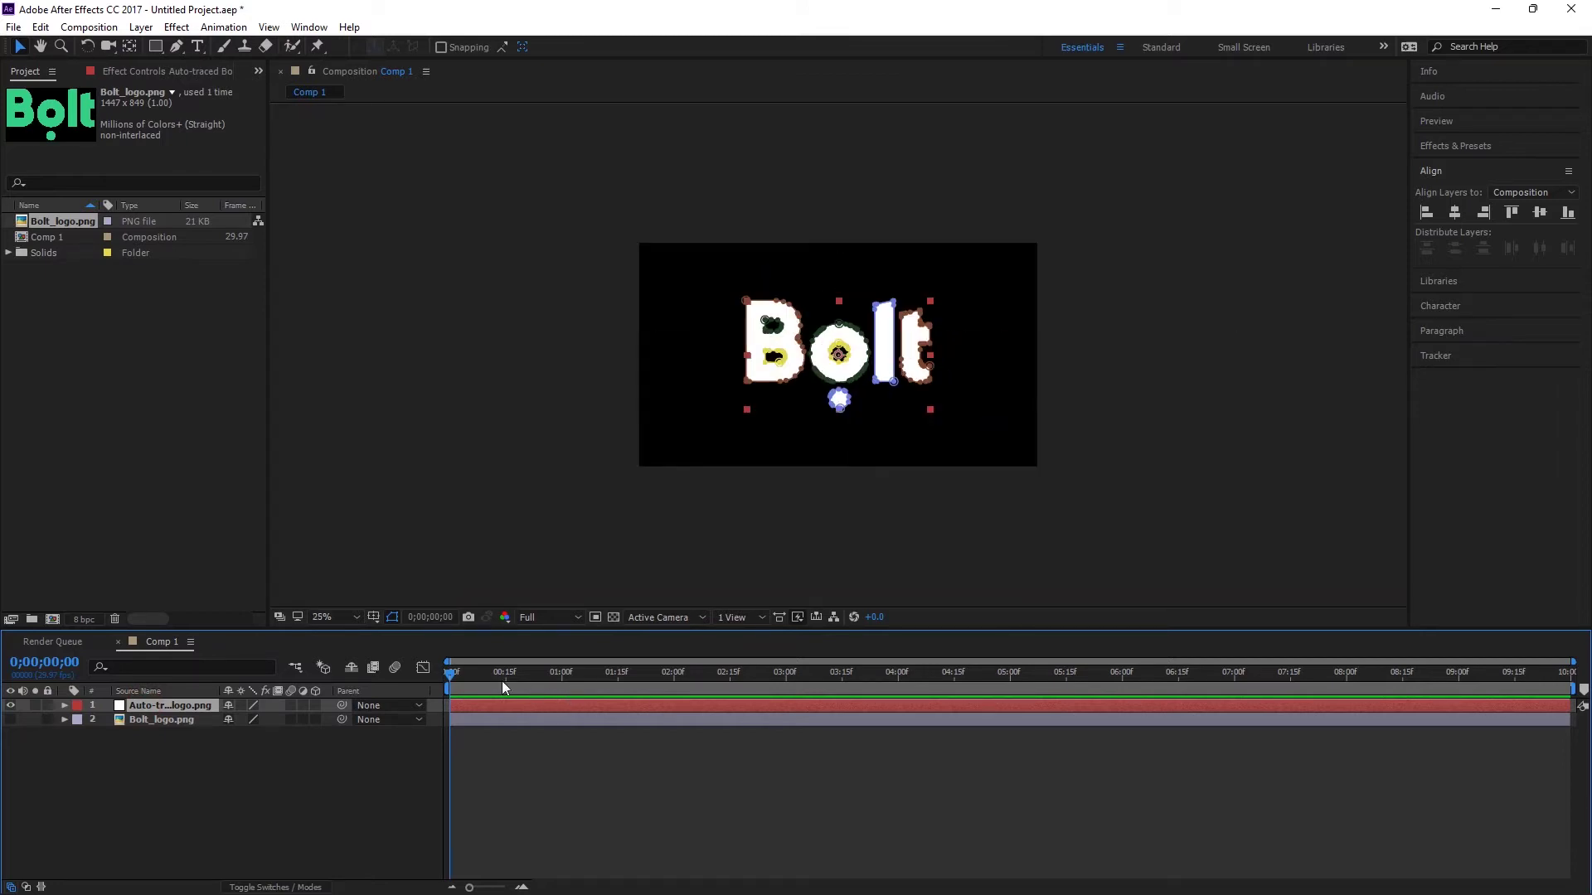
{"action": "left_click_drag", "start_coordinate": [574, 673], "coordinate": [618, 692]}
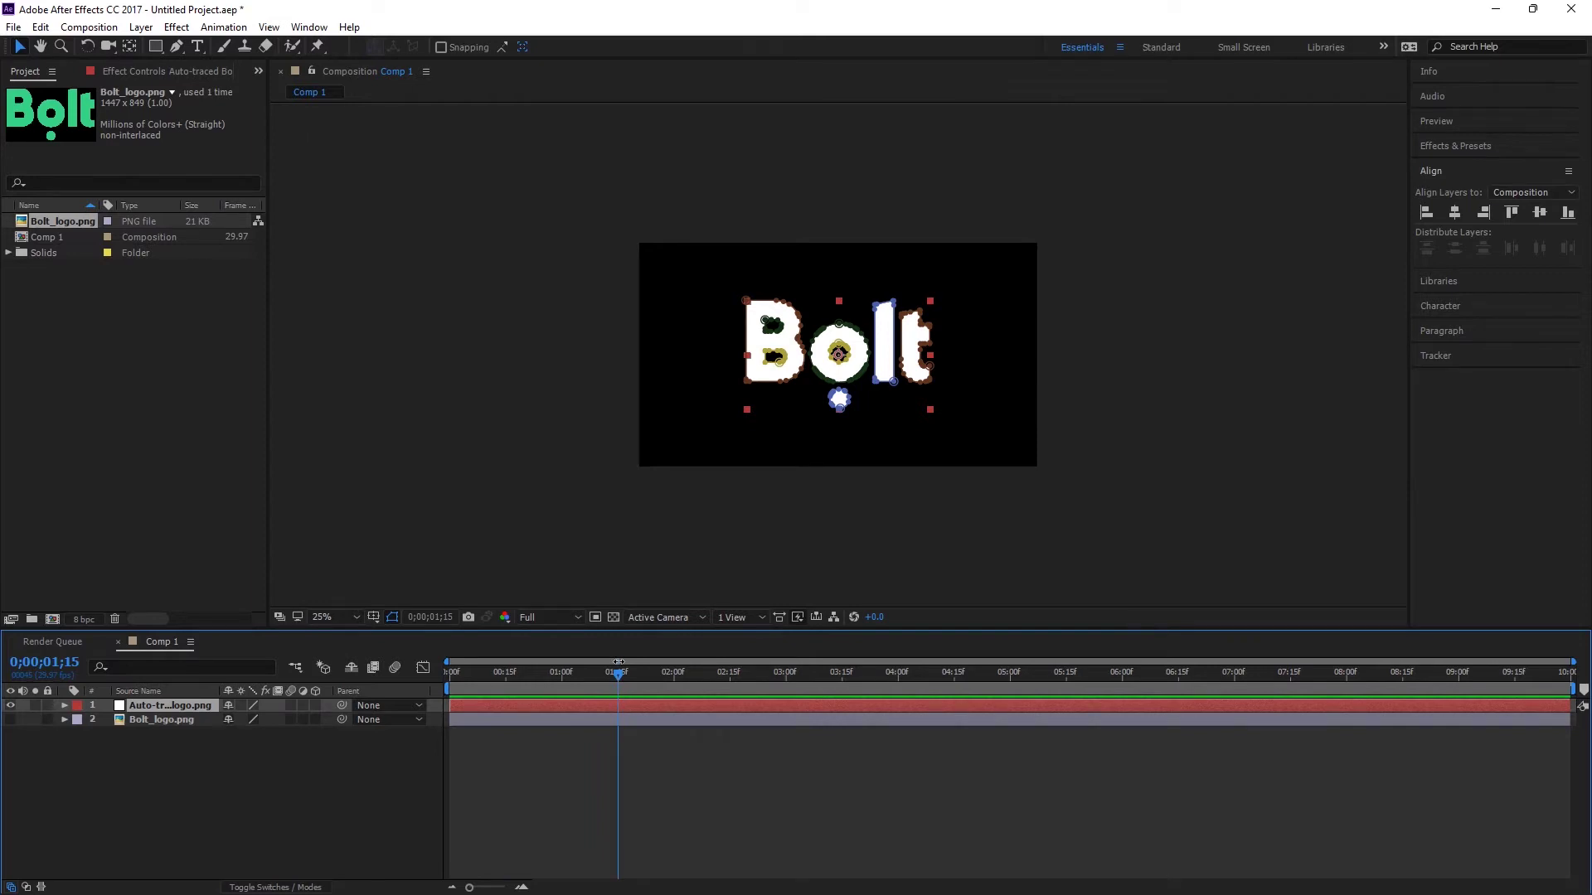
{"action": "left_click_drag", "start_coordinate": [1572, 661], "coordinate": [1386, 661]}
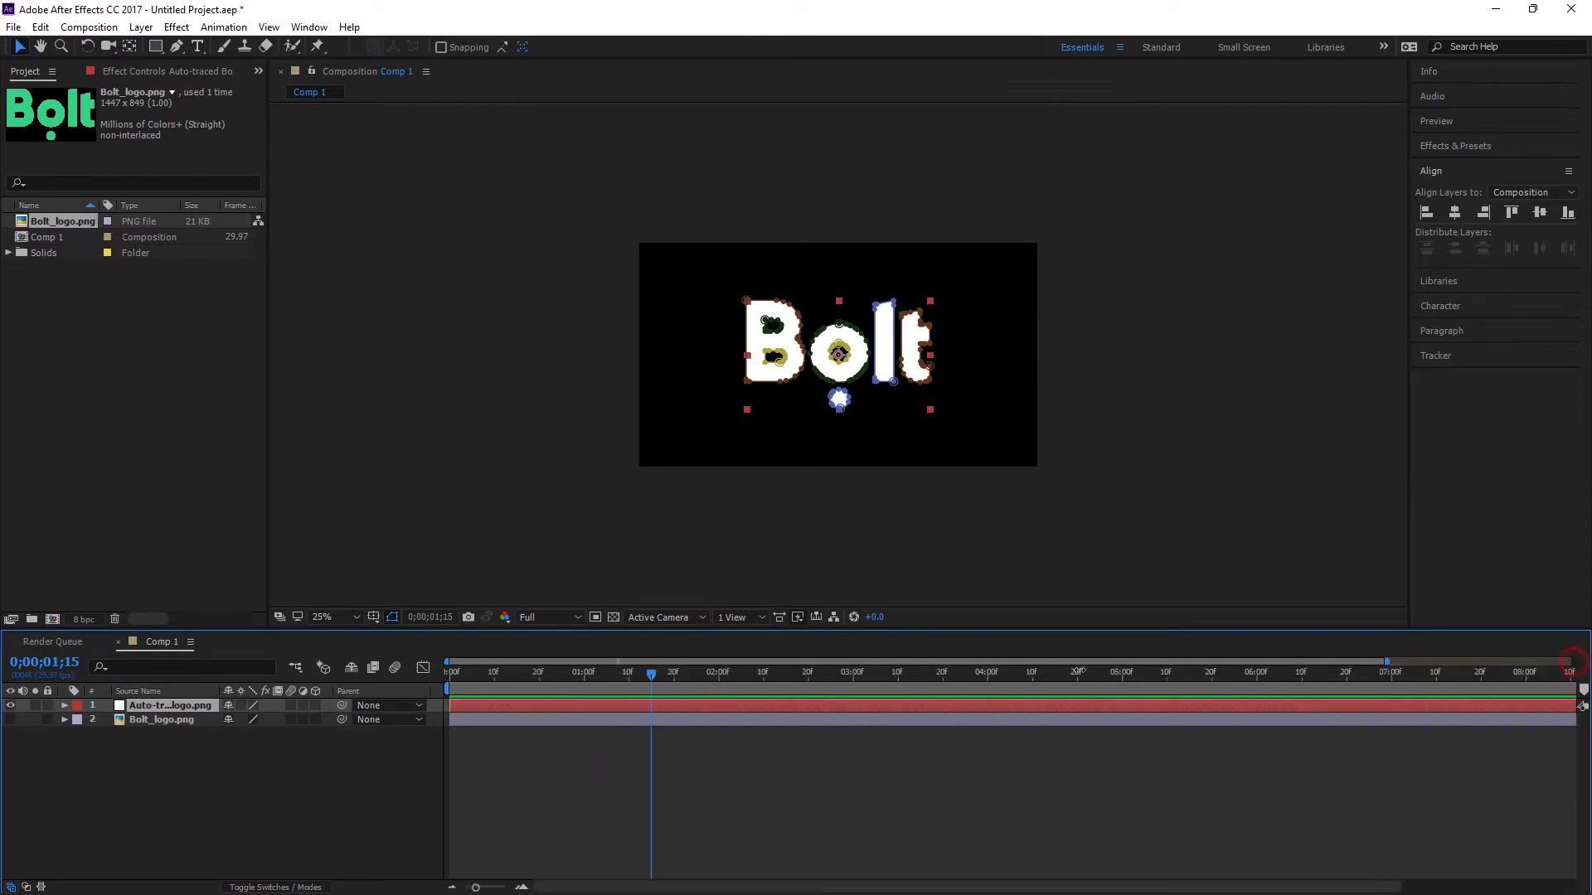
{"action": "key", "text": "equal"}
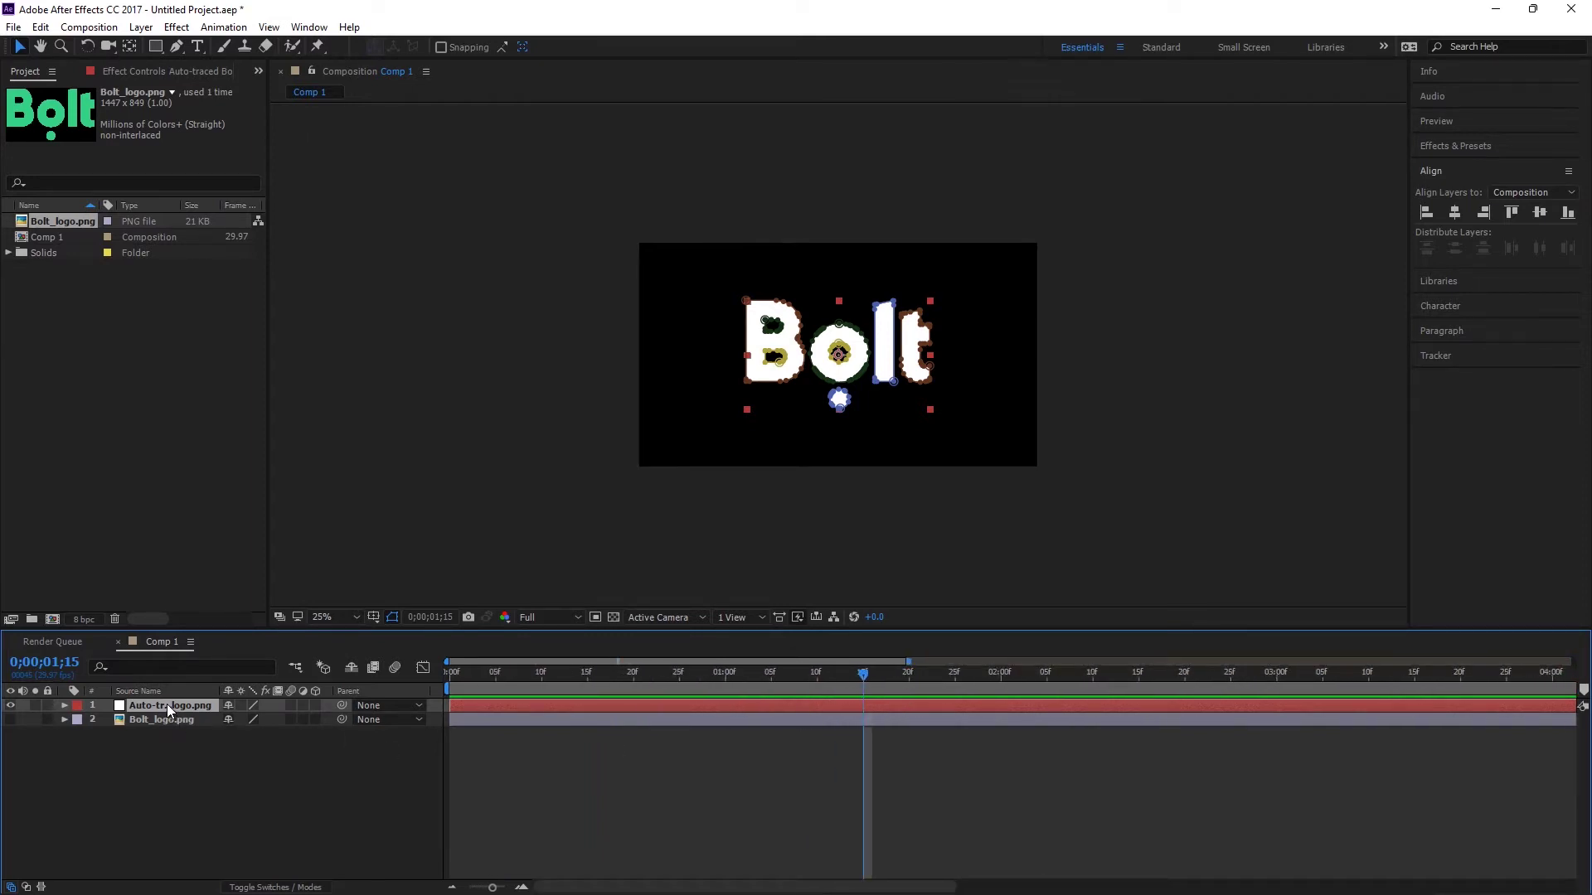
- Filter the auto-traced layer's properties to 'path' in the timeline search box
{"action": "left_click", "coordinate": [114, 667]}
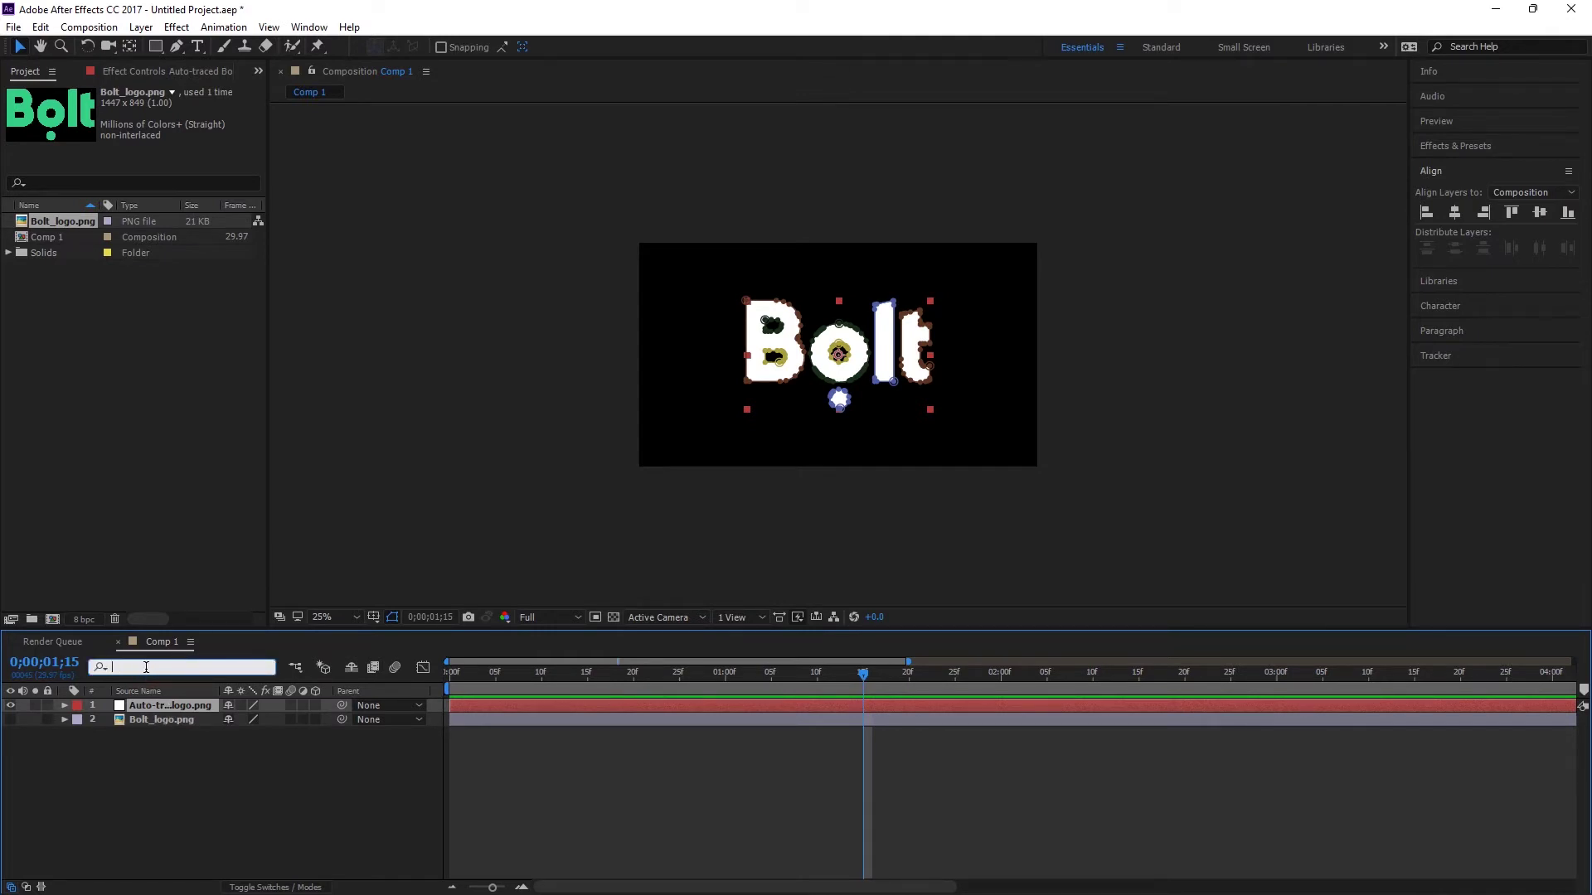
{"action": "type", "text": "p"}
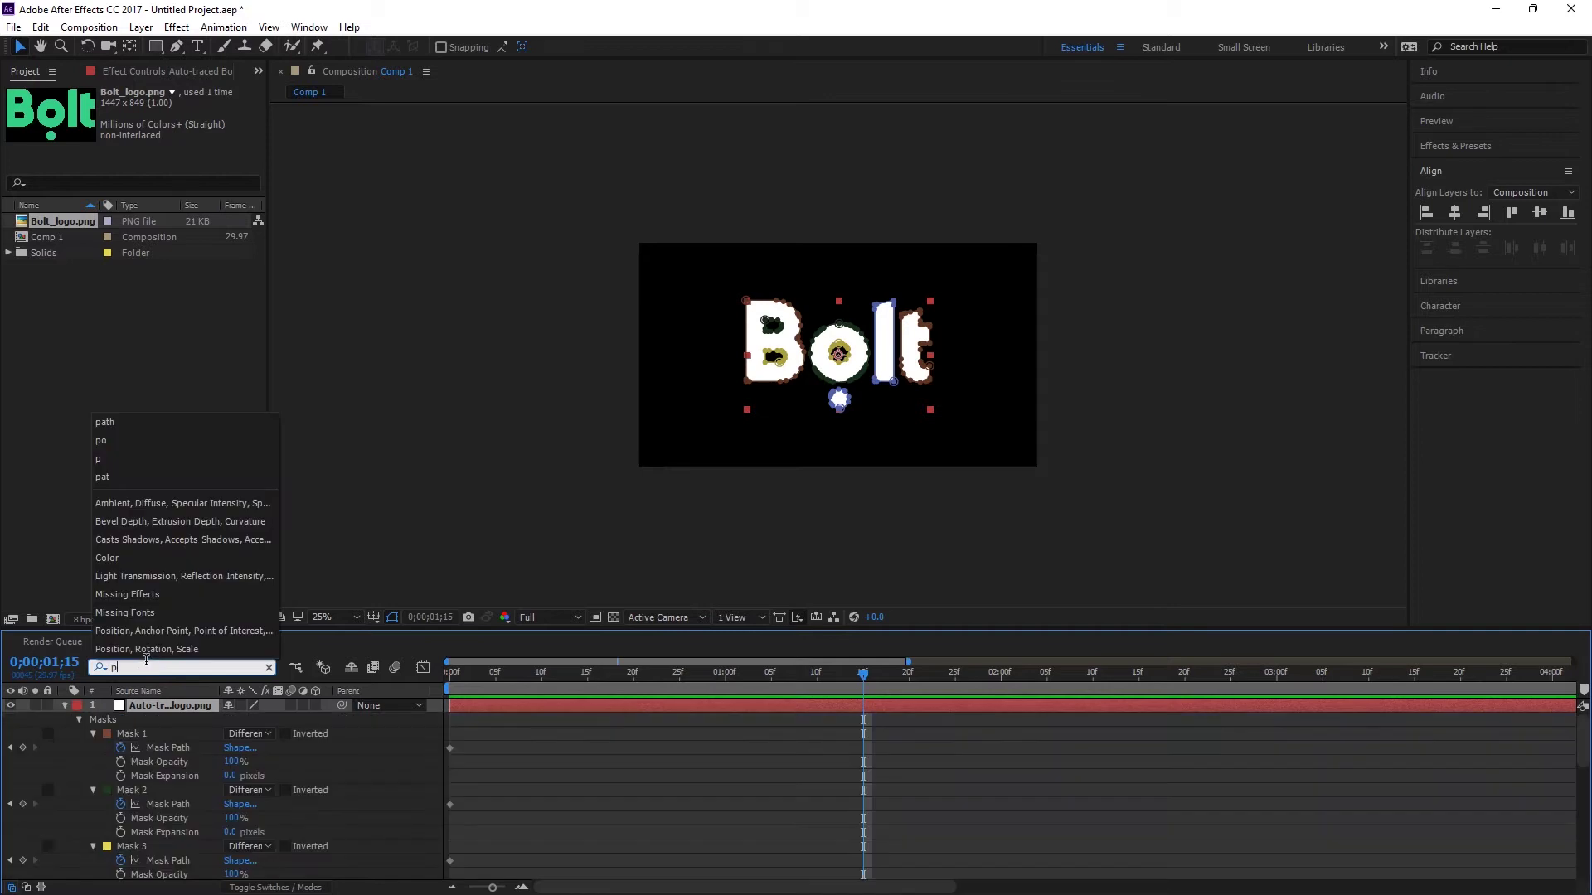
{"action": "type", "text": "ath"}
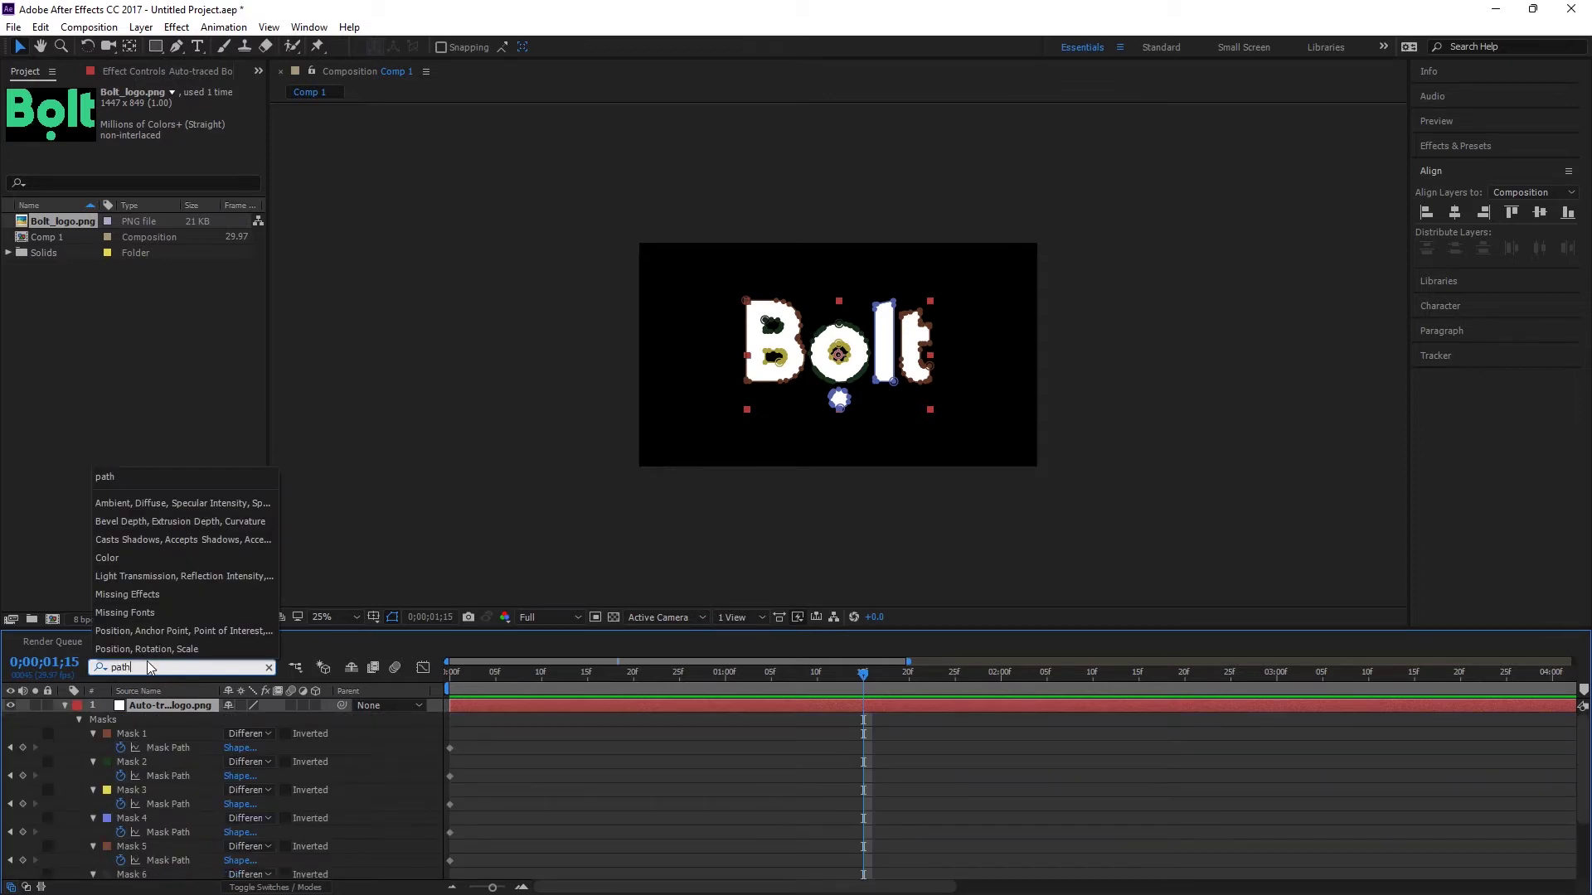
{"action": "left_click", "coordinate": [124, 477]}
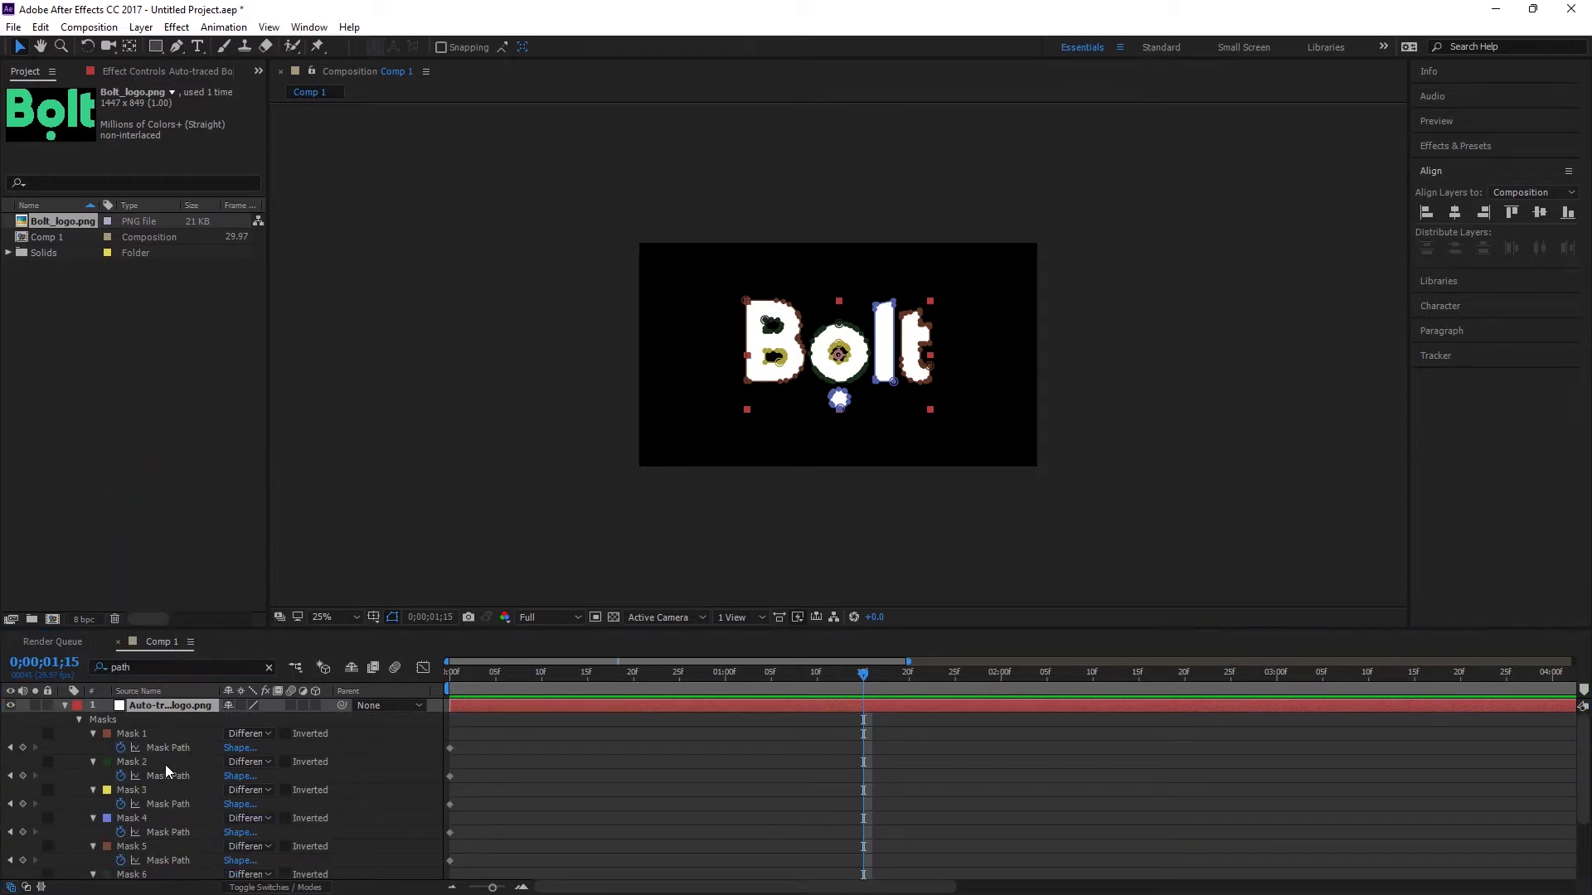
- Add Mask Path keyframes at 0;00;01;15 for each auto-traced mask
{"action": "left_click", "coordinate": [22, 748]}
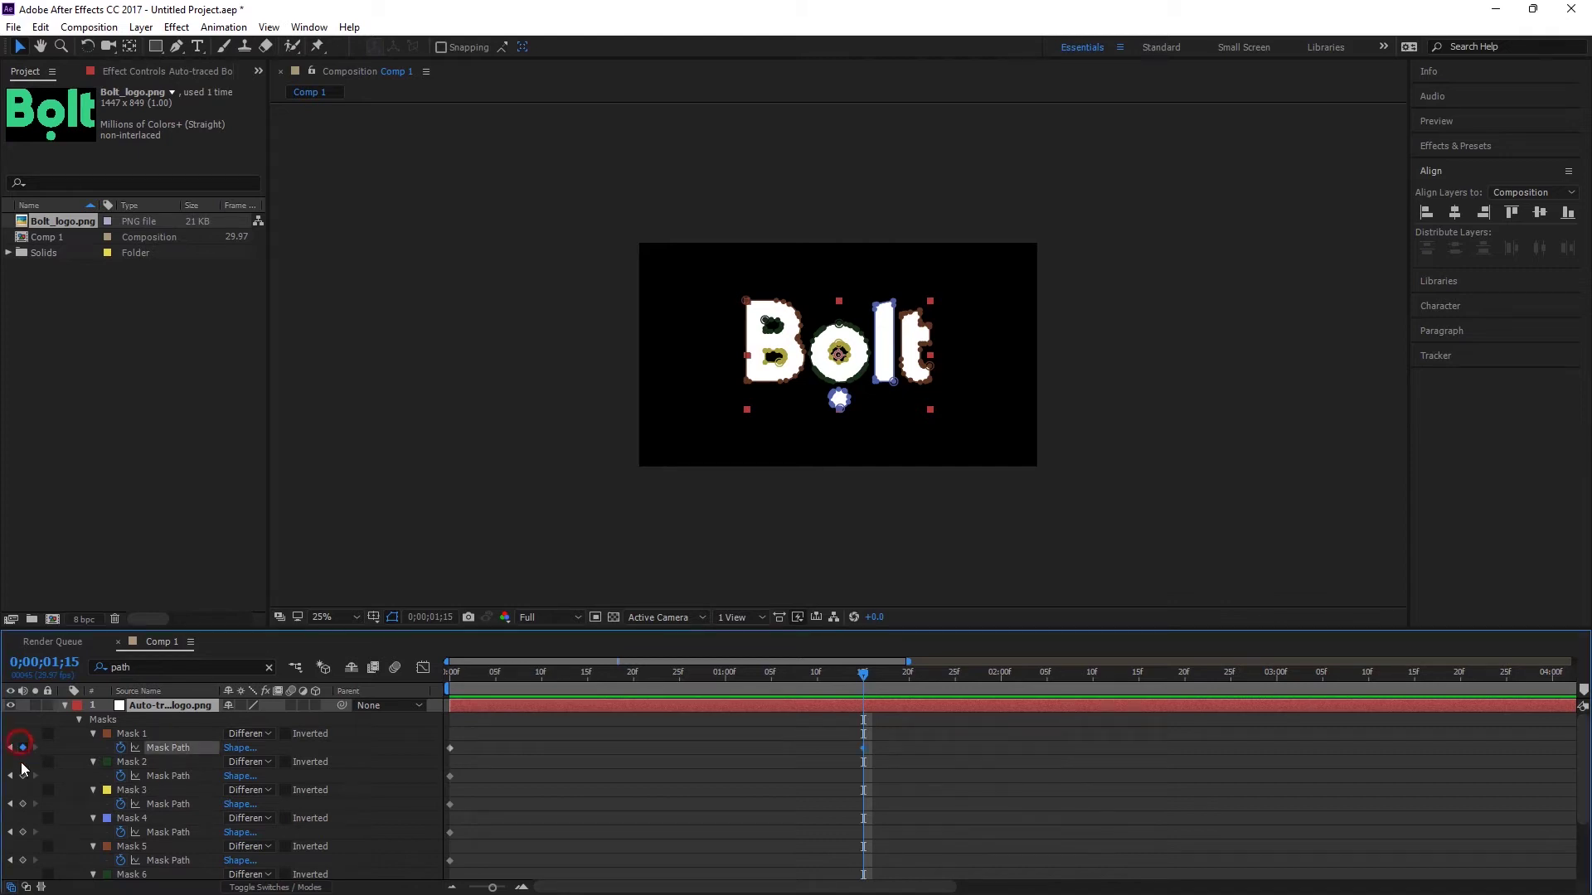
{"action": "left_click", "coordinate": [23, 776]}
{"action": "left_click", "coordinate": [22, 804]}
{"action": "left_click", "coordinate": [22, 833]}
{"action": "left_click", "coordinate": [23, 860]}
{"action": "scroll", "coordinate": [22, 863], "scroll_direction": "down", "scroll_amount": 1}
{"action": "left_click", "coordinate": [23, 829]}
{"action": "left_click", "coordinate": [22, 858]}
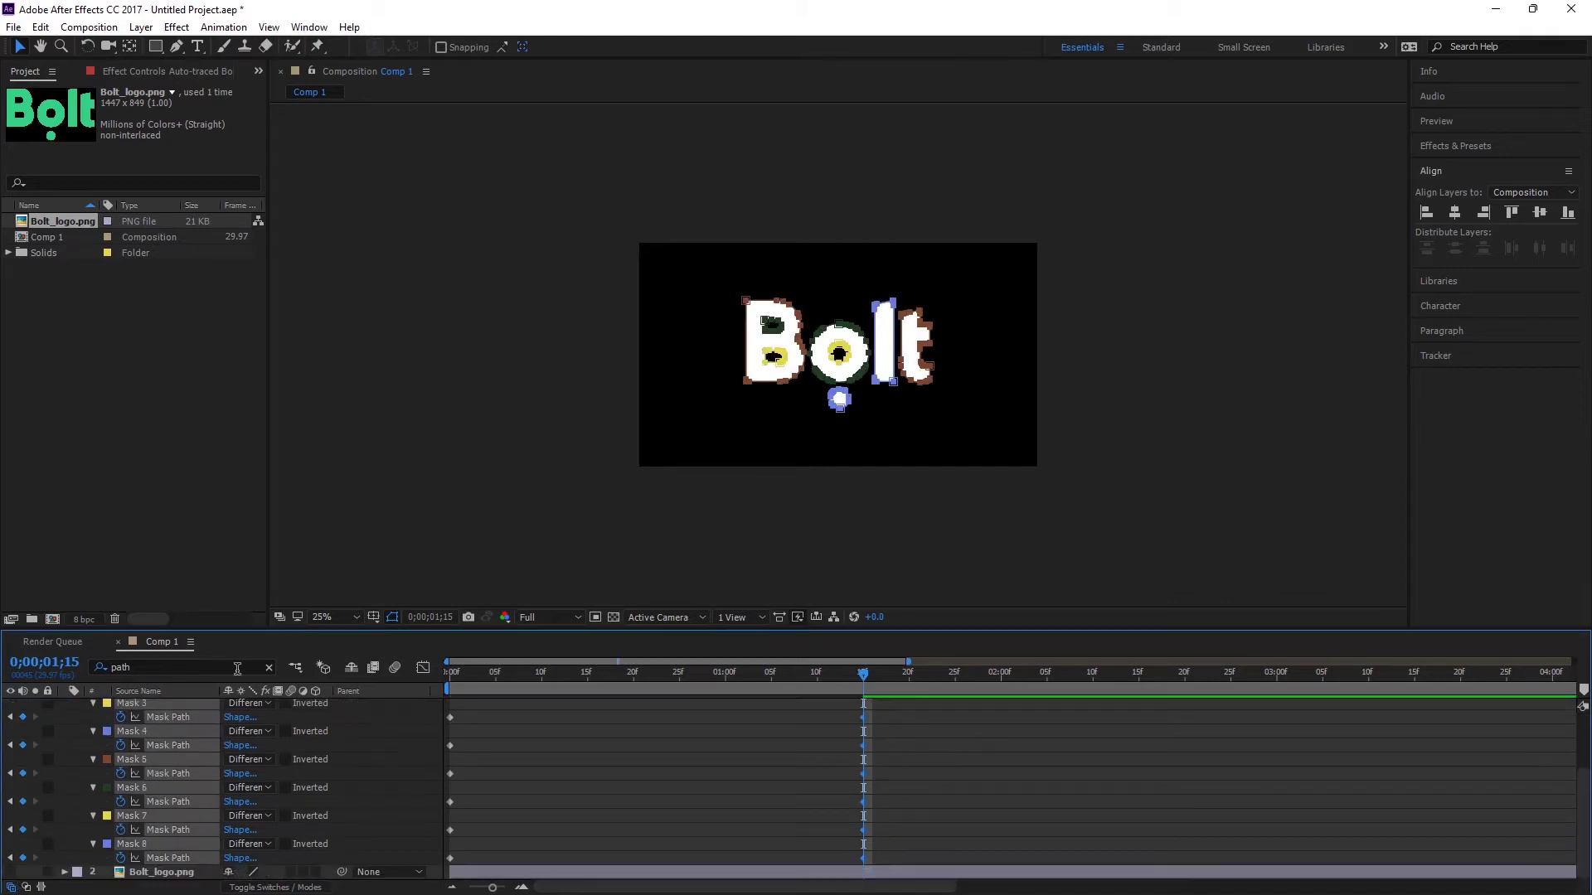
- Return the current time to the start and enlarge the timeline and composition viewing areas
{"action": "left_click", "coordinate": [295, 619]}
{"action": "left_click_drag", "start_coordinate": [285, 590], "coordinate": [281, 504]}
{"action": "left_click", "coordinate": [468, 549]}
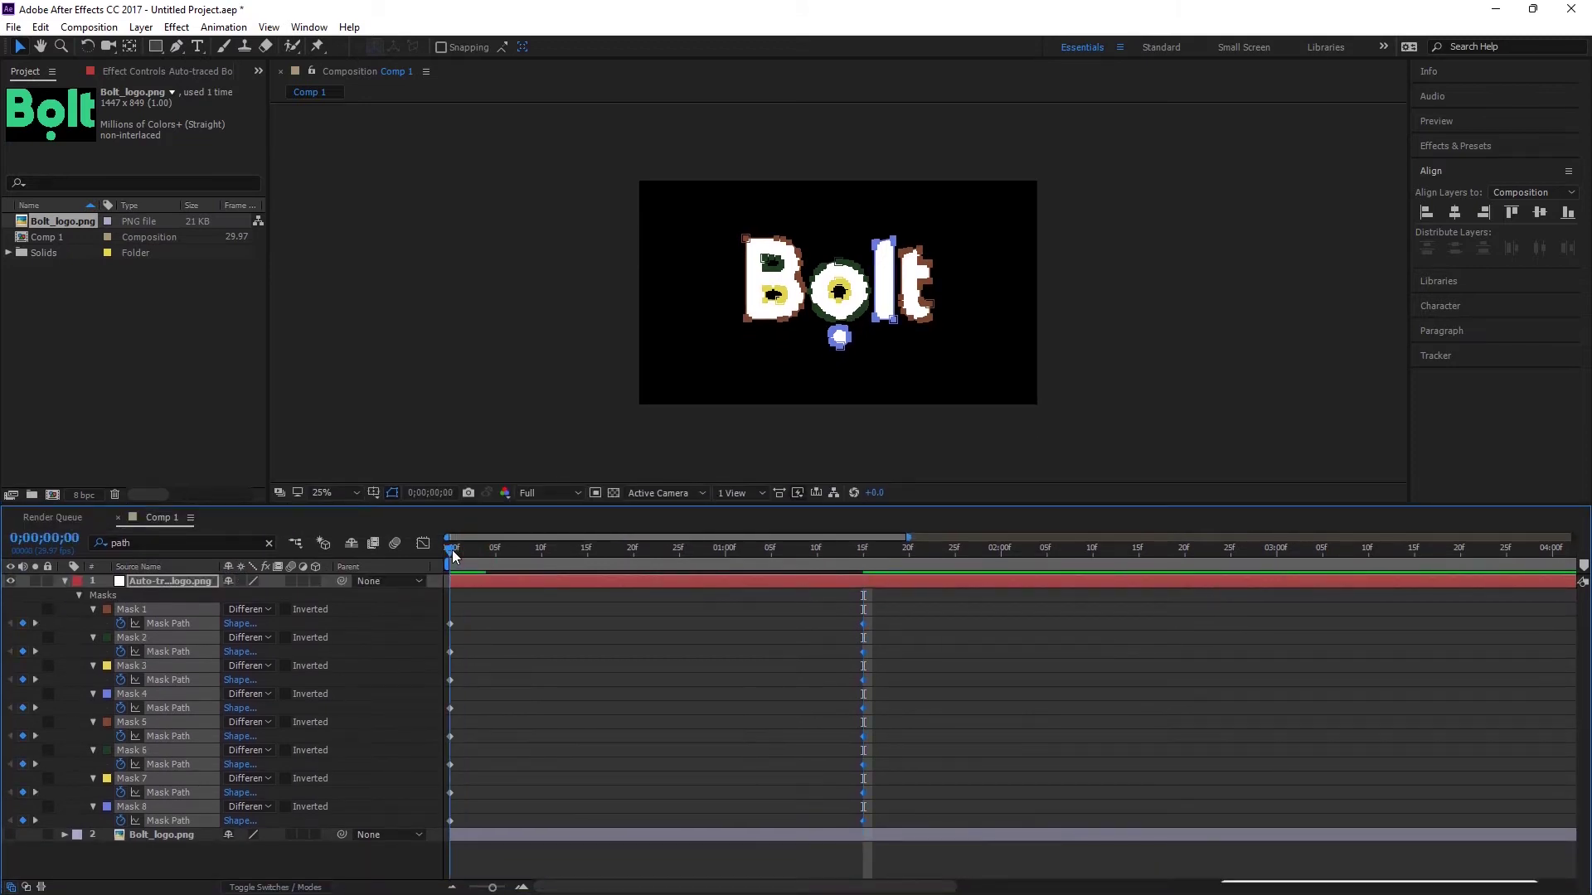
{"action": "left_click", "coordinate": [454, 553]}
{"action": "key", "text": "period"}
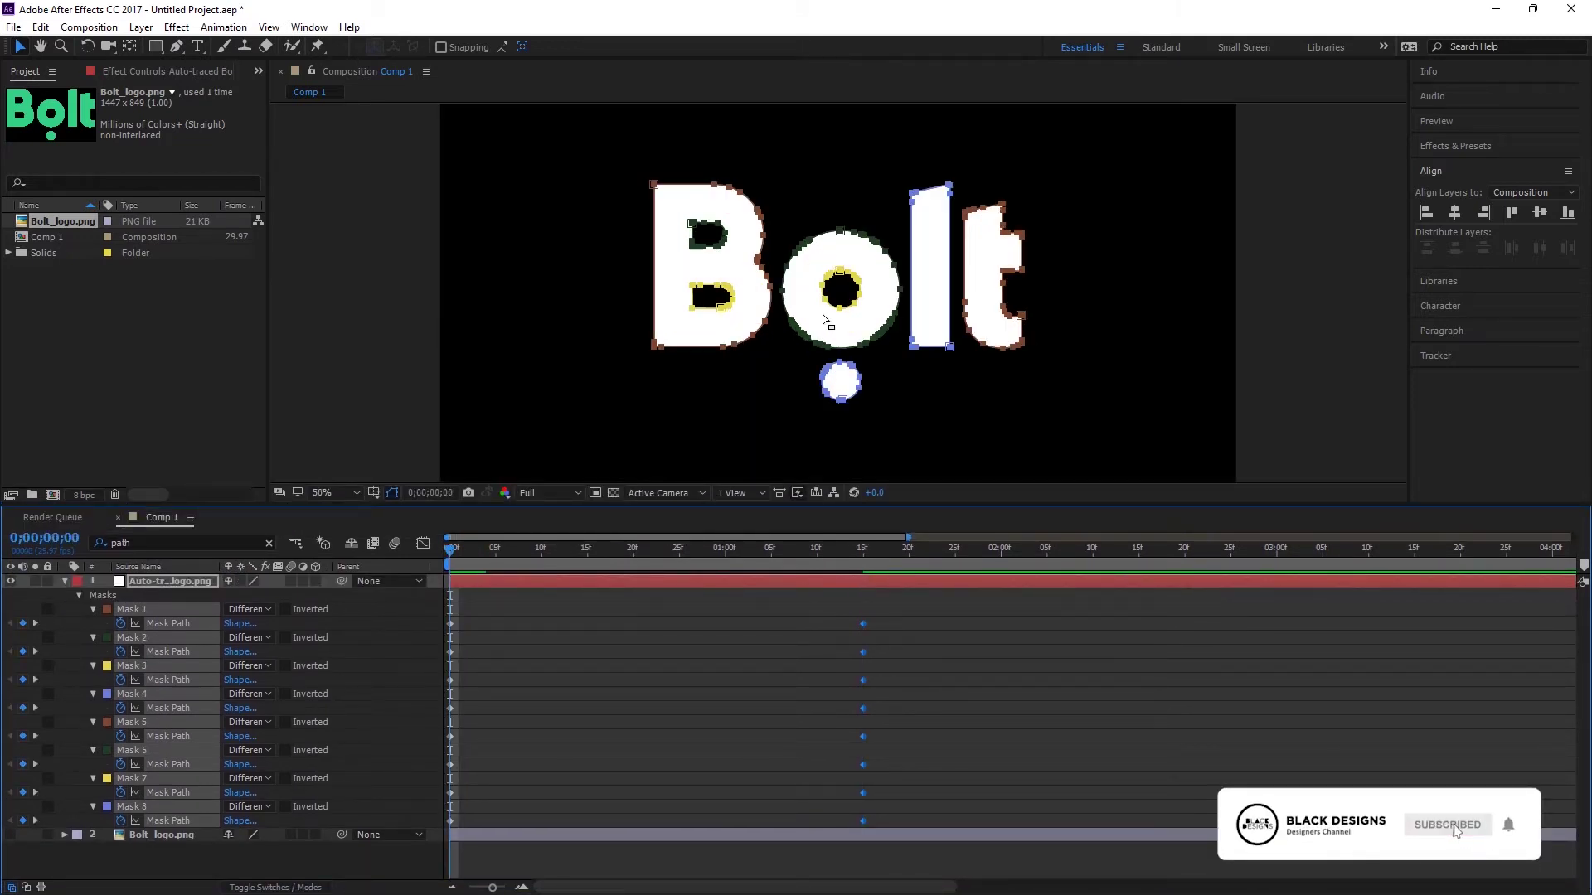
{"action": "key", "text": "period"}
{"action": "key", "text": "comma"}
{"action": "left_click_drag", "start_coordinate": [870, 506], "coordinate": [868, 647]}
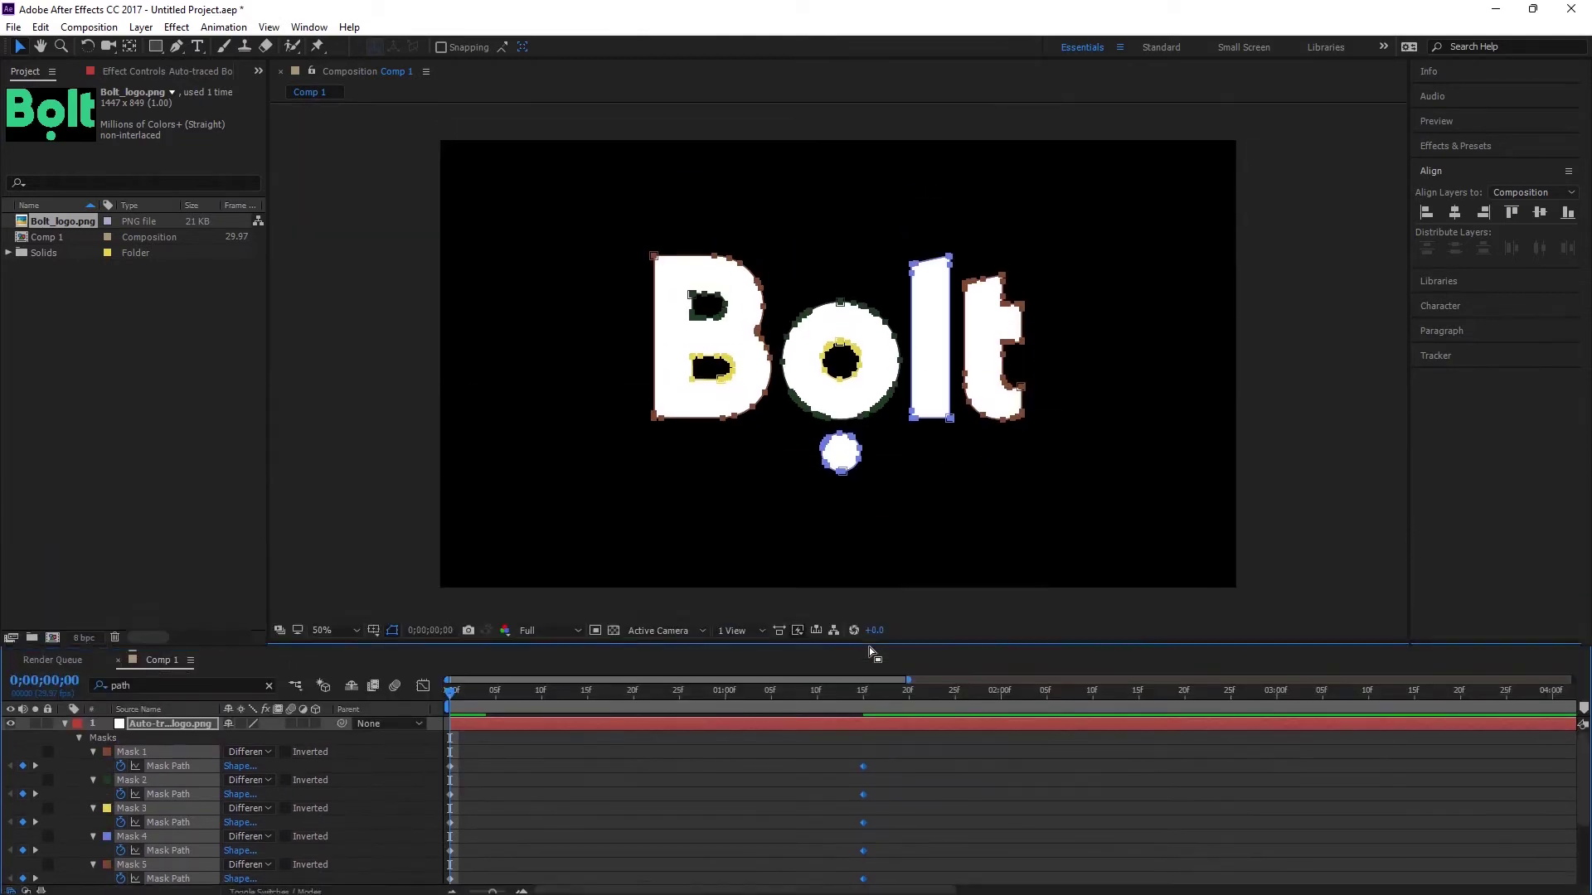
- Select the B letter's Mask 1 and delete a vertex from its right edge with the Pen tool
{"action": "key", "text": "period"}
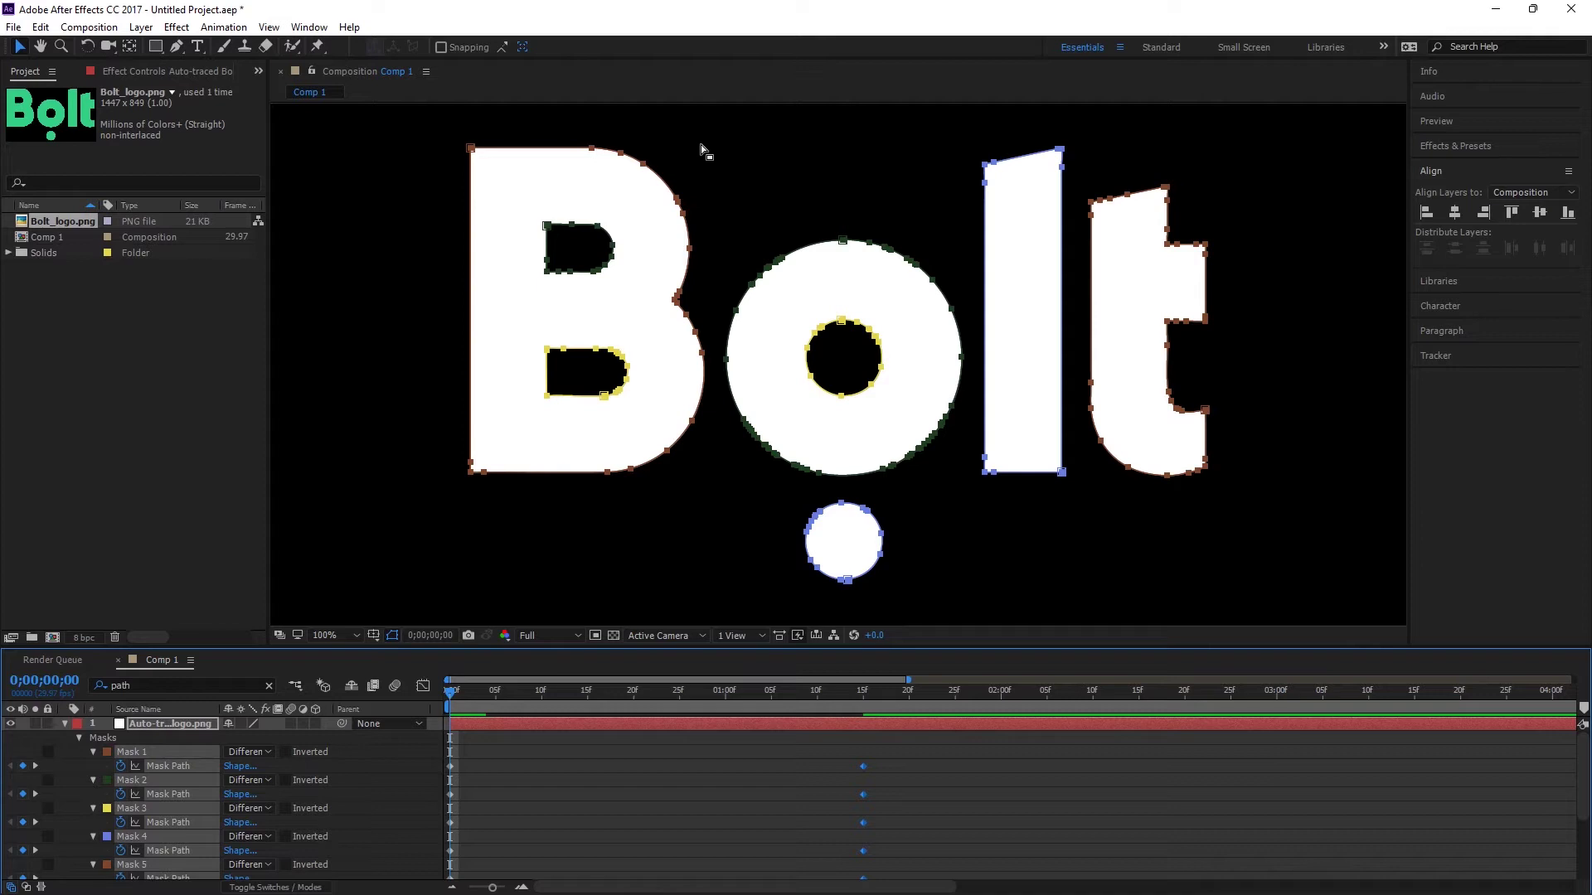
{"action": "left_click", "coordinate": [350, 753]}
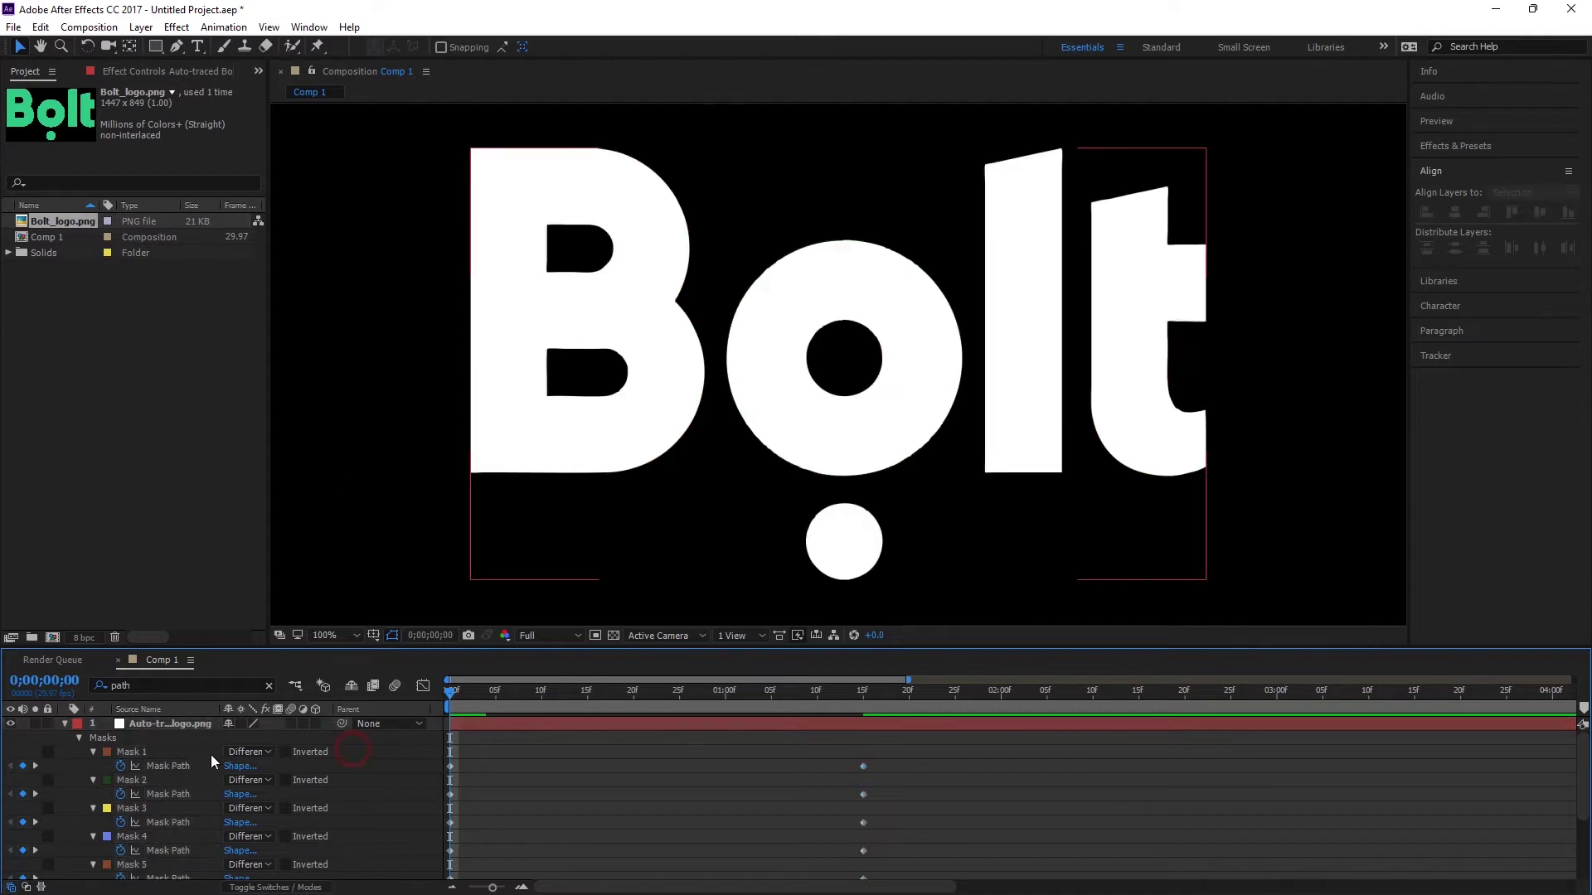
{"action": "left_click", "coordinate": [174, 752]}
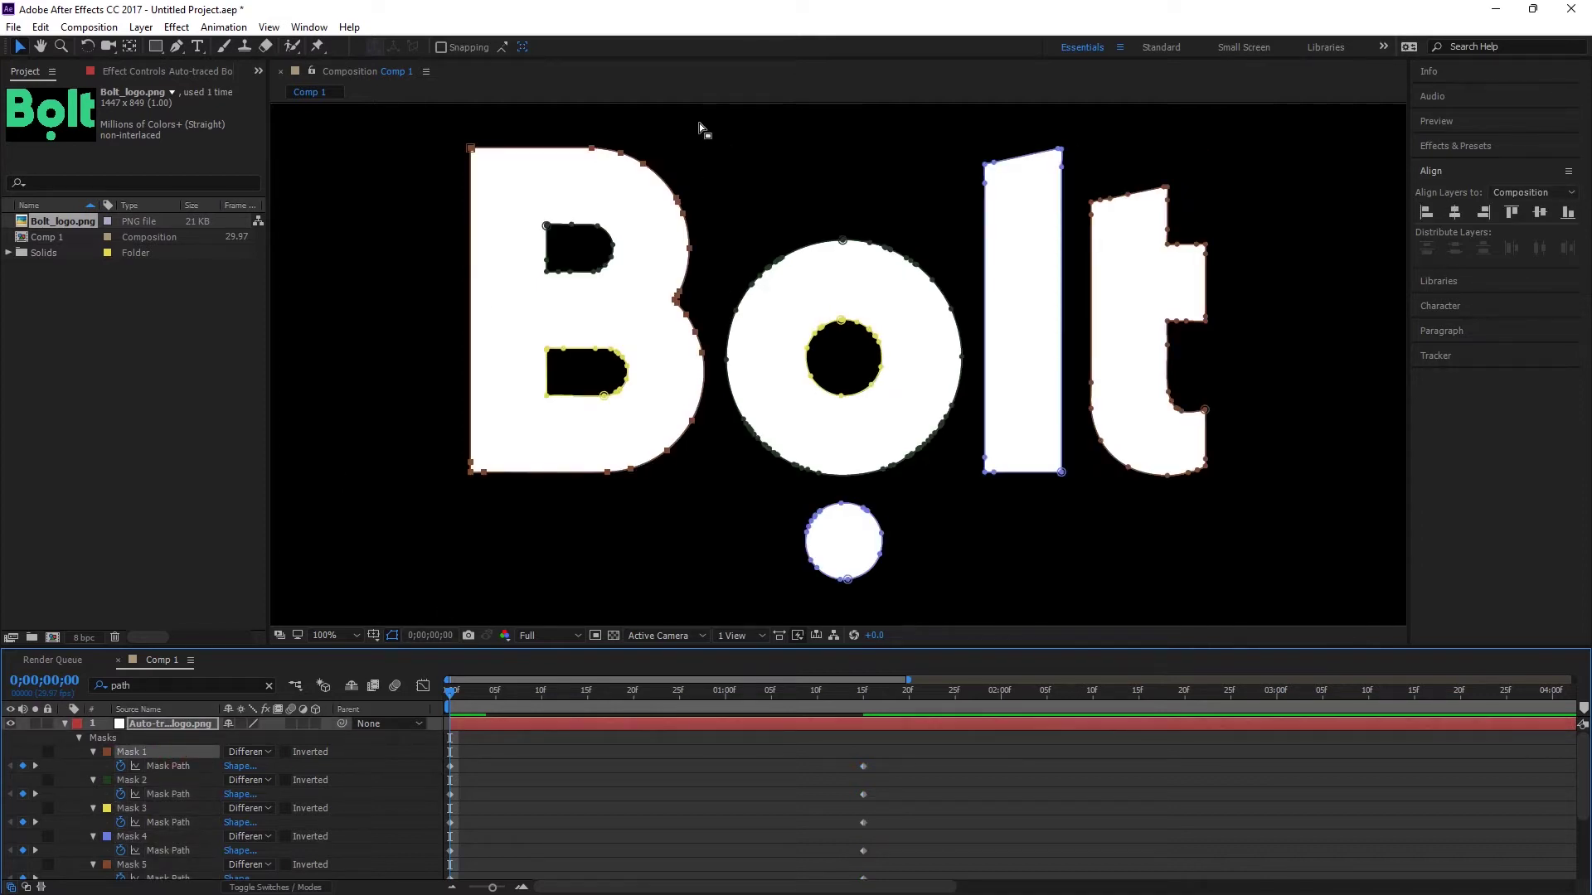
{"action": "left_click", "coordinate": [176, 47]}
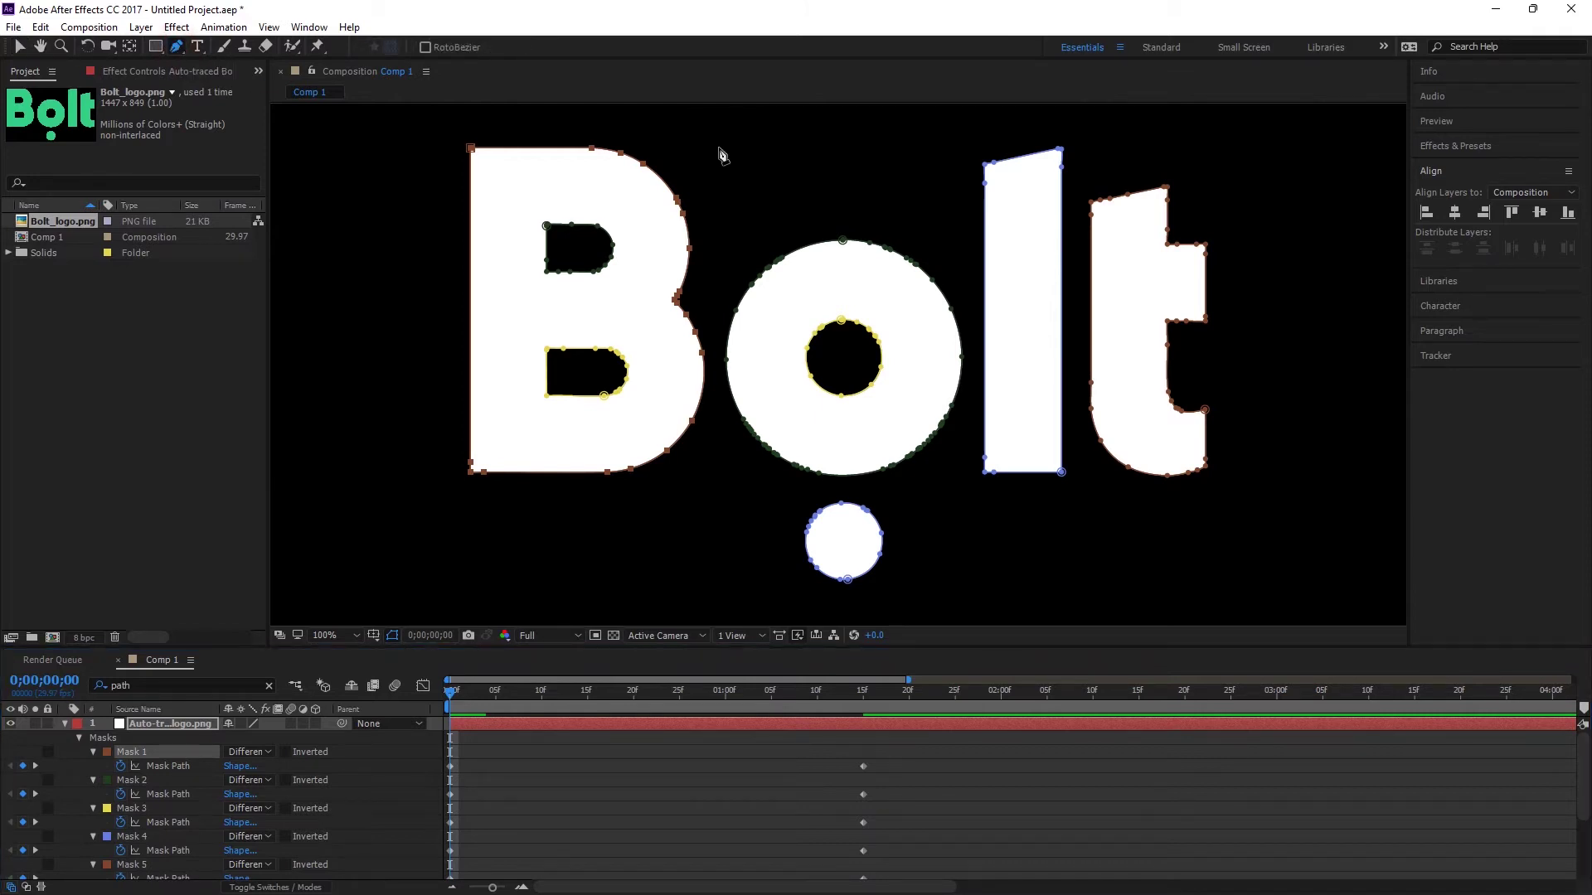
{"action": "left_click_drag", "start_coordinate": [723, 146], "coordinate": [539, 520]}
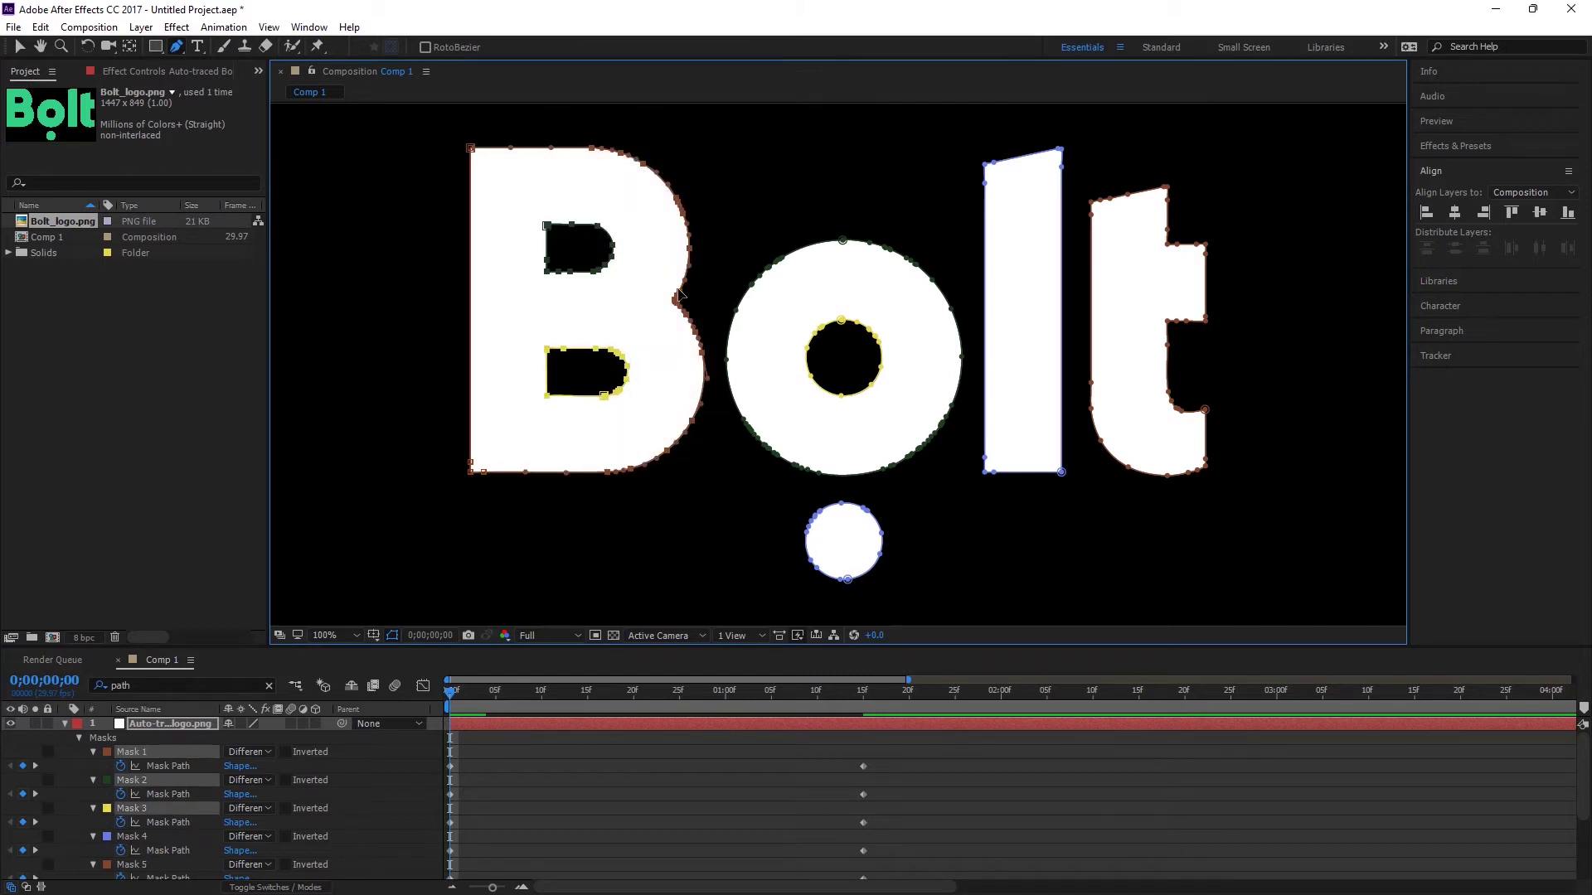
{"action": "left_click", "coordinate": [679, 292]}
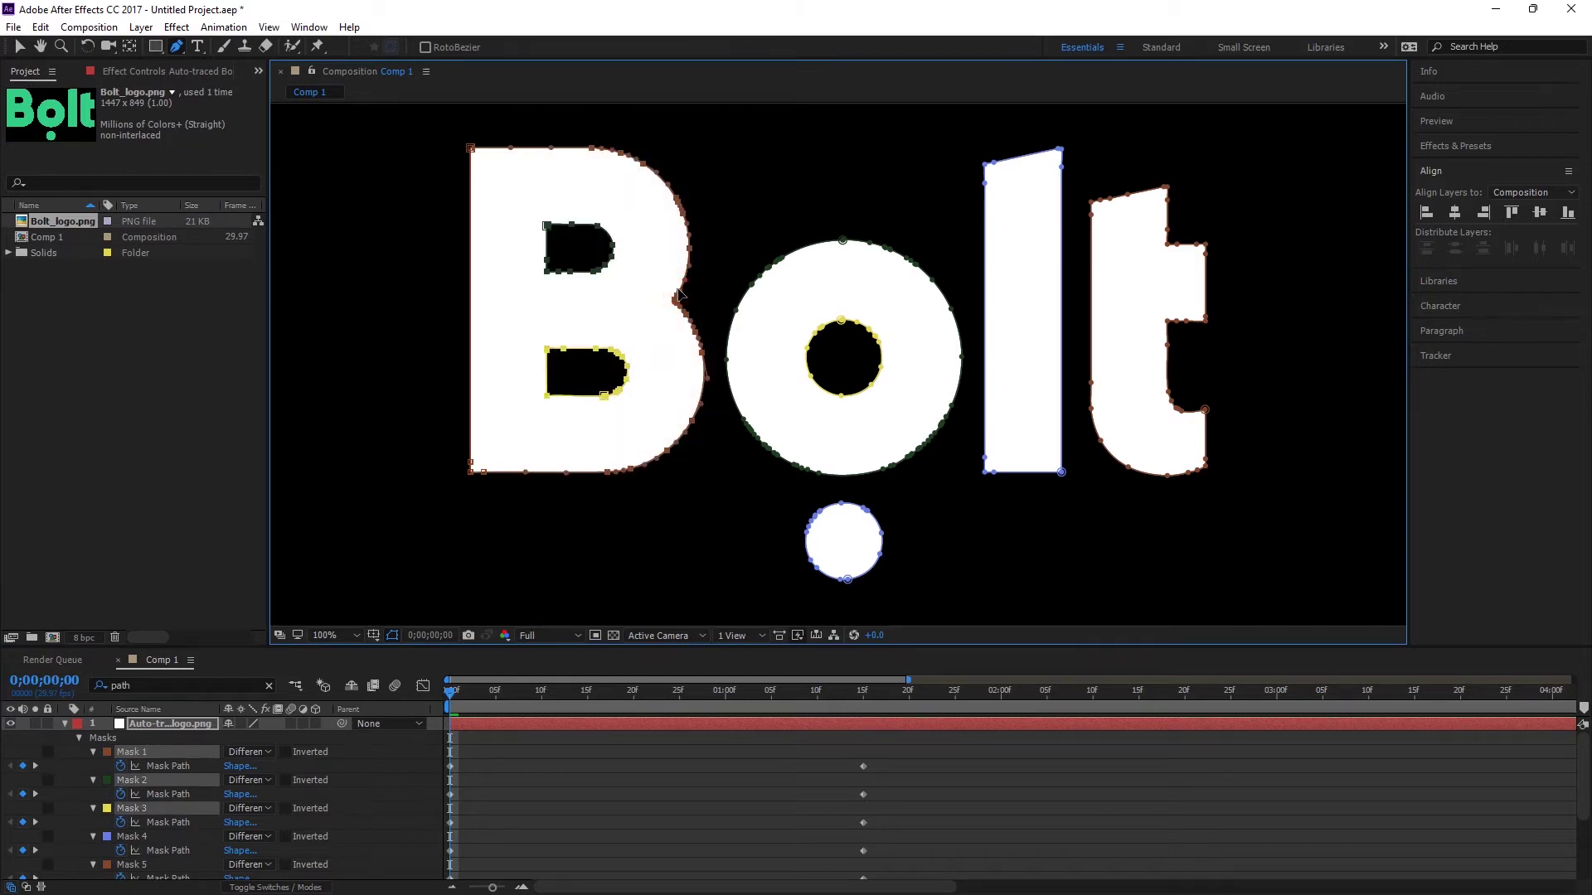
- Squeeze the B's right side and holes leftward, then check the morph and return to frame one
{"action": "left_click_drag", "start_coordinate": [671, 294], "coordinate": [444, 325]}
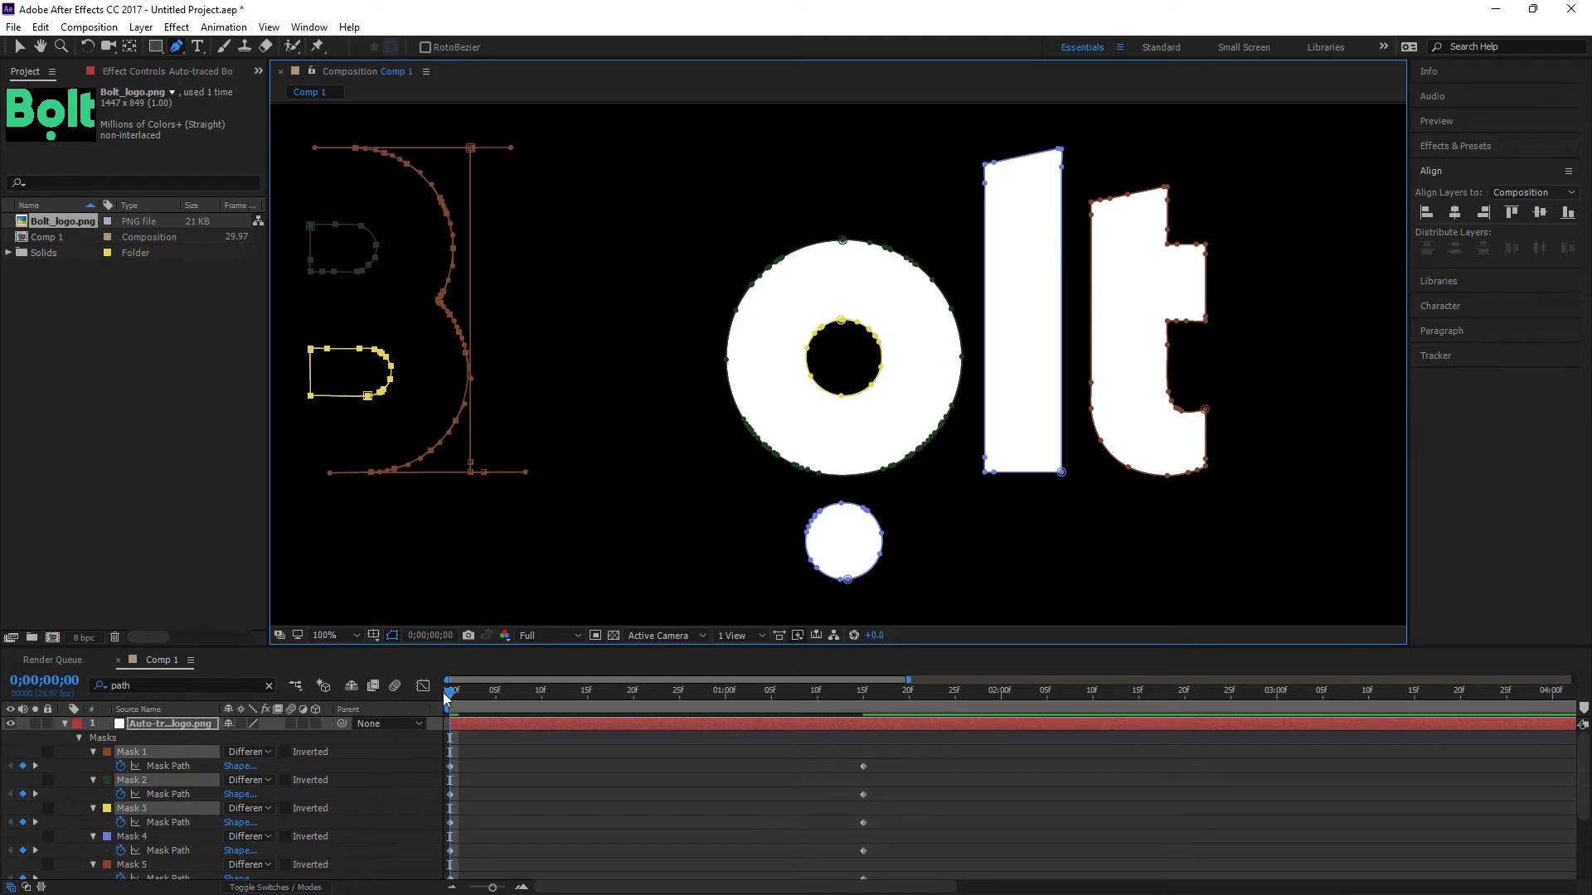
{"action": "left_click_drag", "start_coordinate": [452, 695], "coordinate": [862, 705]}
{"action": "key", "text": "Home"}
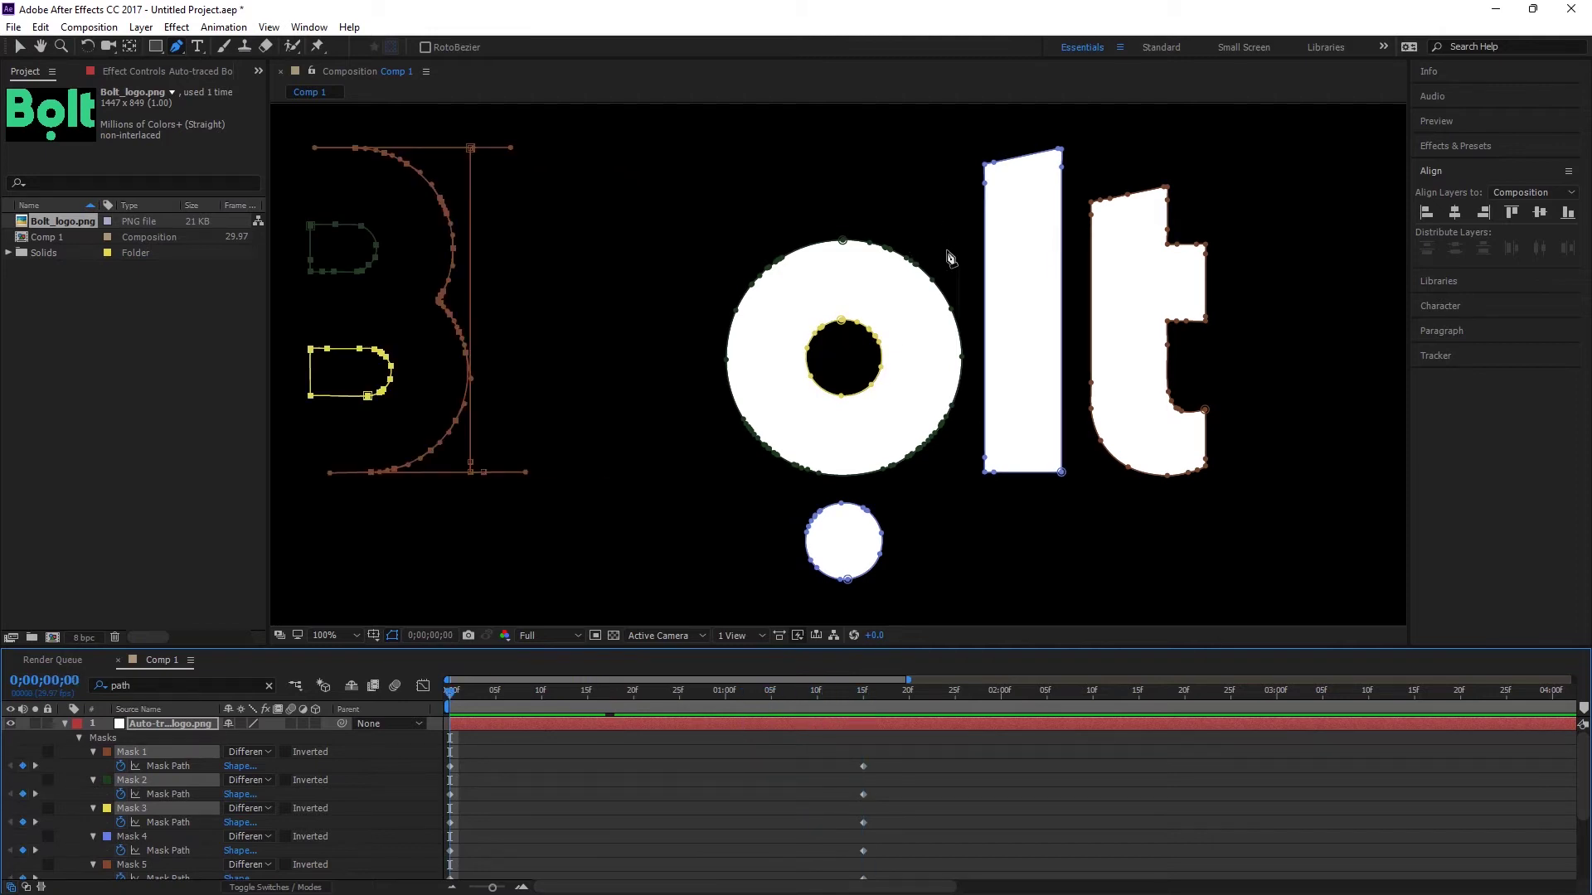
- Move the o masks onto the B on the first frame, then select the l mask's vertices
{"action": "left_click", "coordinate": [19, 46]}
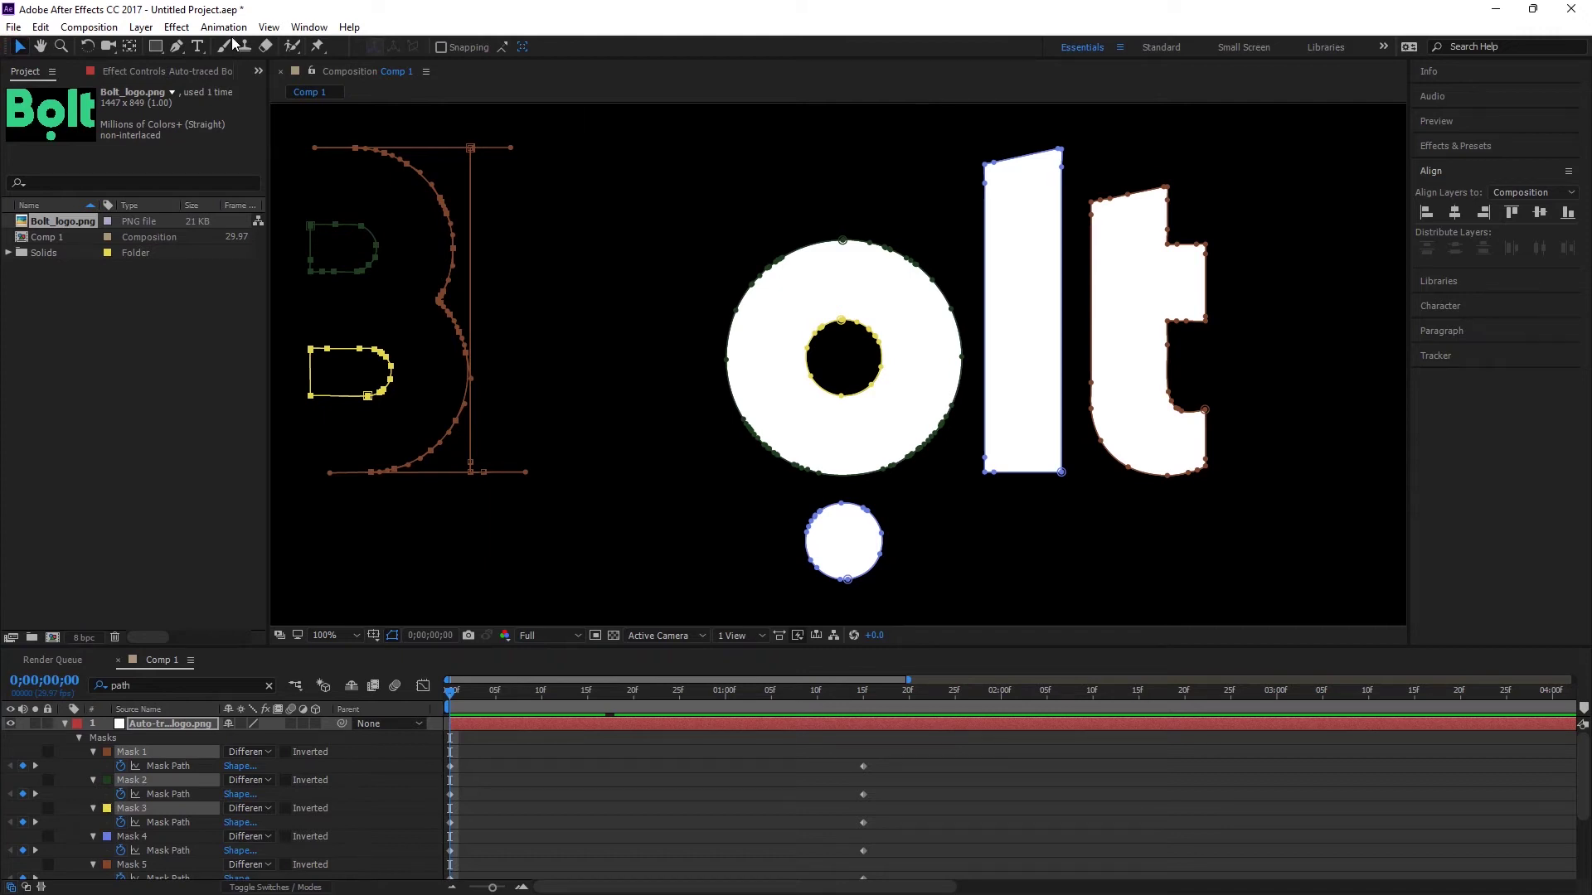
{"action": "left_click", "coordinate": [175, 47]}
{"action": "left_click_drag", "start_coordinate": [973, 236], "coordinate": [695, 490]}
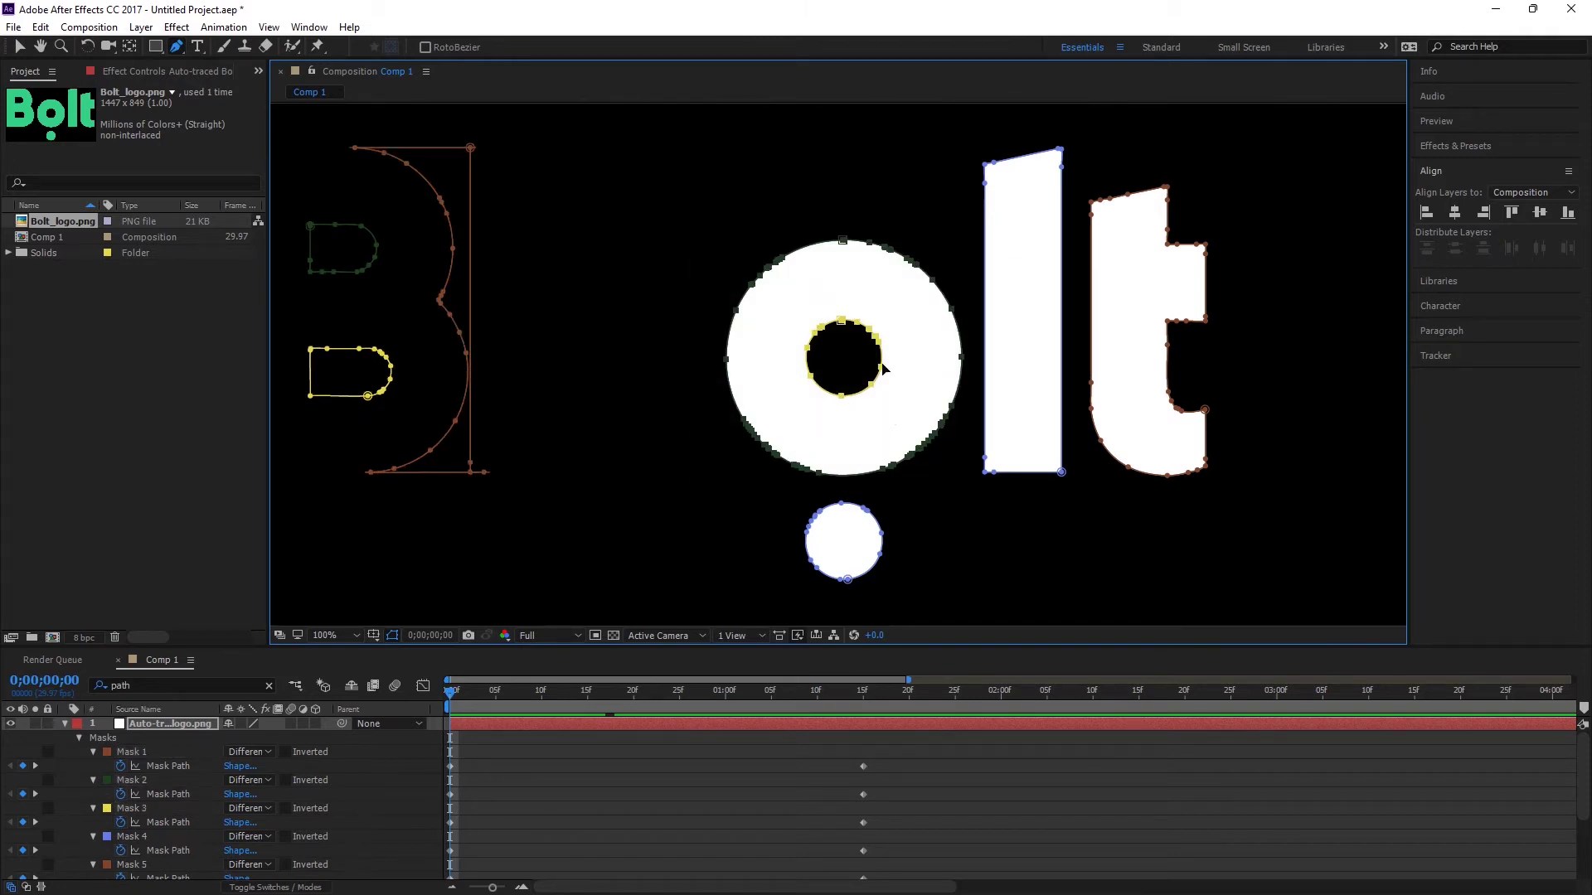
{"action": "left_click_drag", "start_coordinate": [877, 338], "coordinate": [383, 332]}
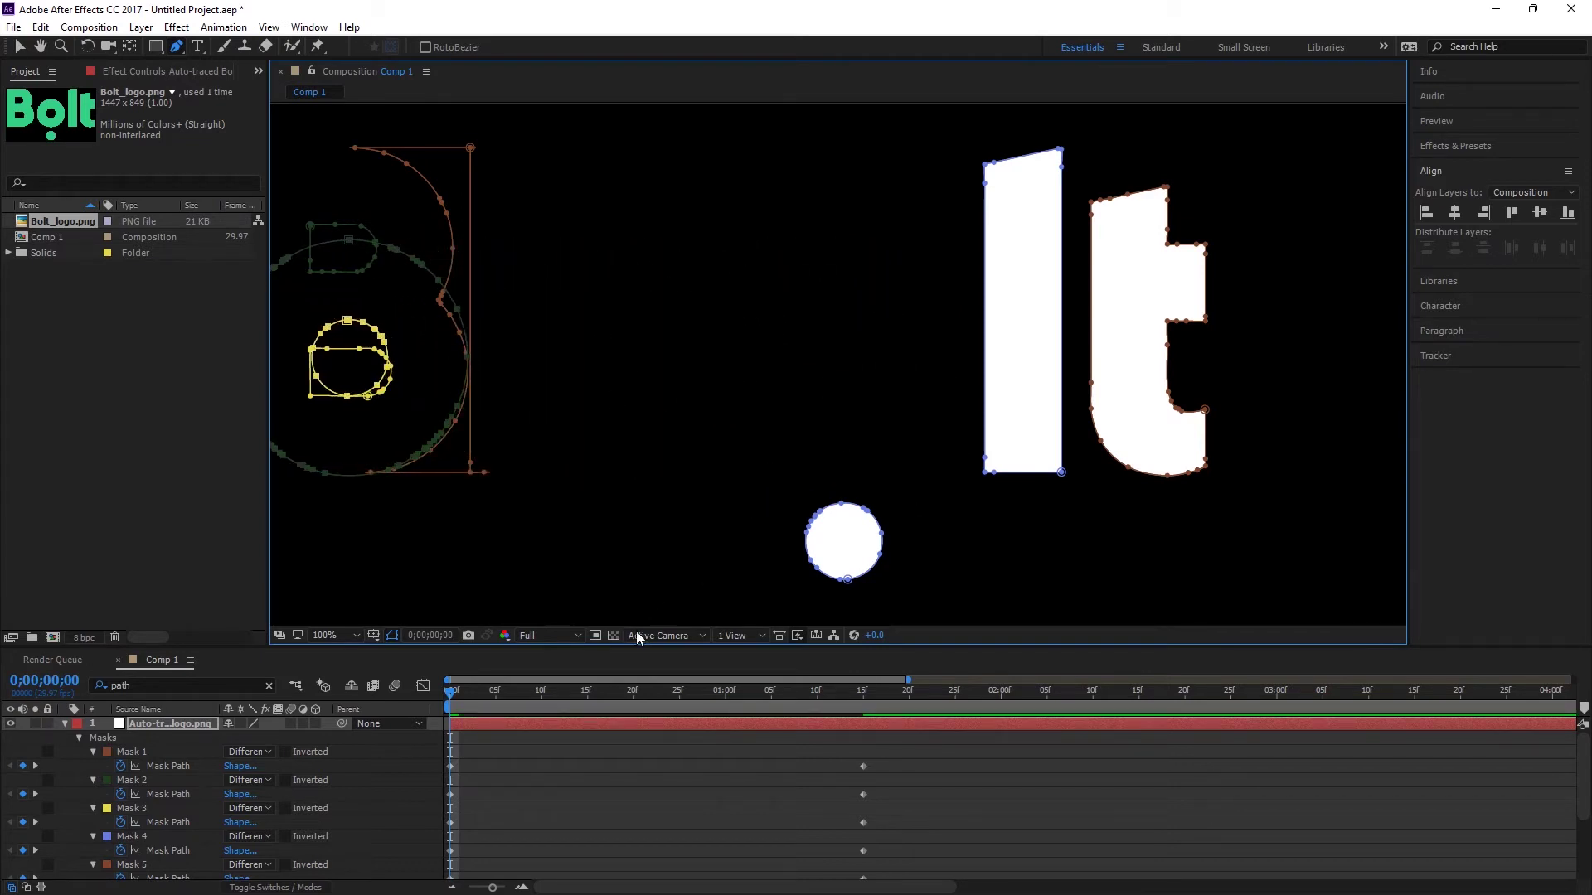
{"action": "mouse_move", "coordinate": [450, 701]}
{"action": "left_mouse_down"}
{"action": "mouse_move", "coordinate": [711, 697]}
{"action": "mouse_move", "coordinate": [454, 695]}
{"action": "left_mouse_up"}
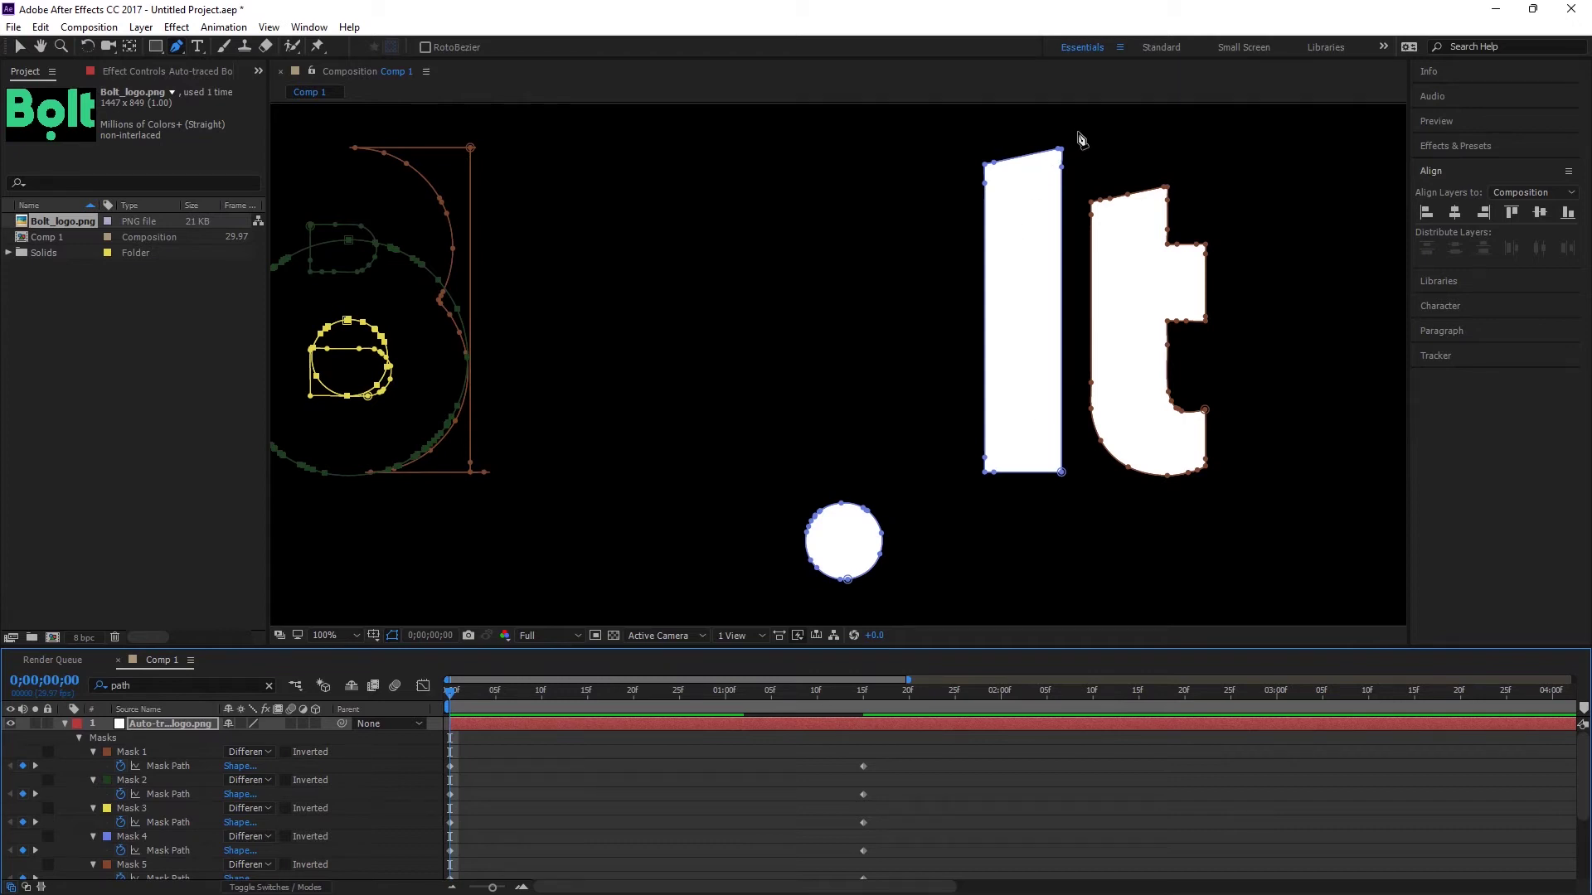
{"action": "left_click_drag", "start_coordinate": [1081, 132], "coordinate": [949, 520]}
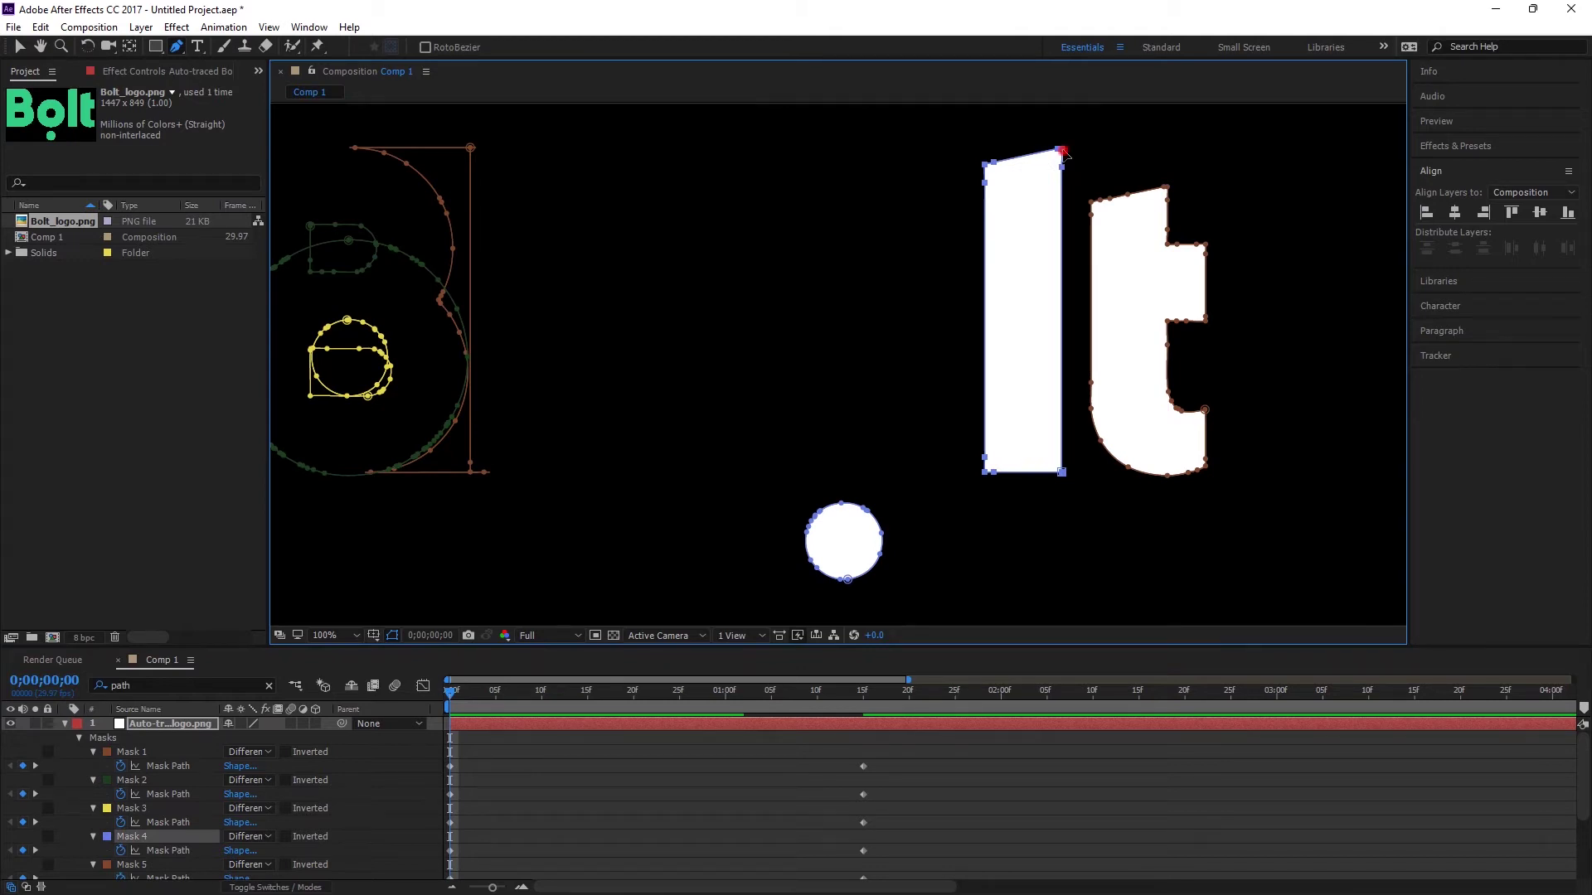
- Slide the l and t masks left onto the B on the first frame and preview the morph
{"action": "left_click_drag", "start_coordinate": [1062, 151], "coordinate": [859, 166]}
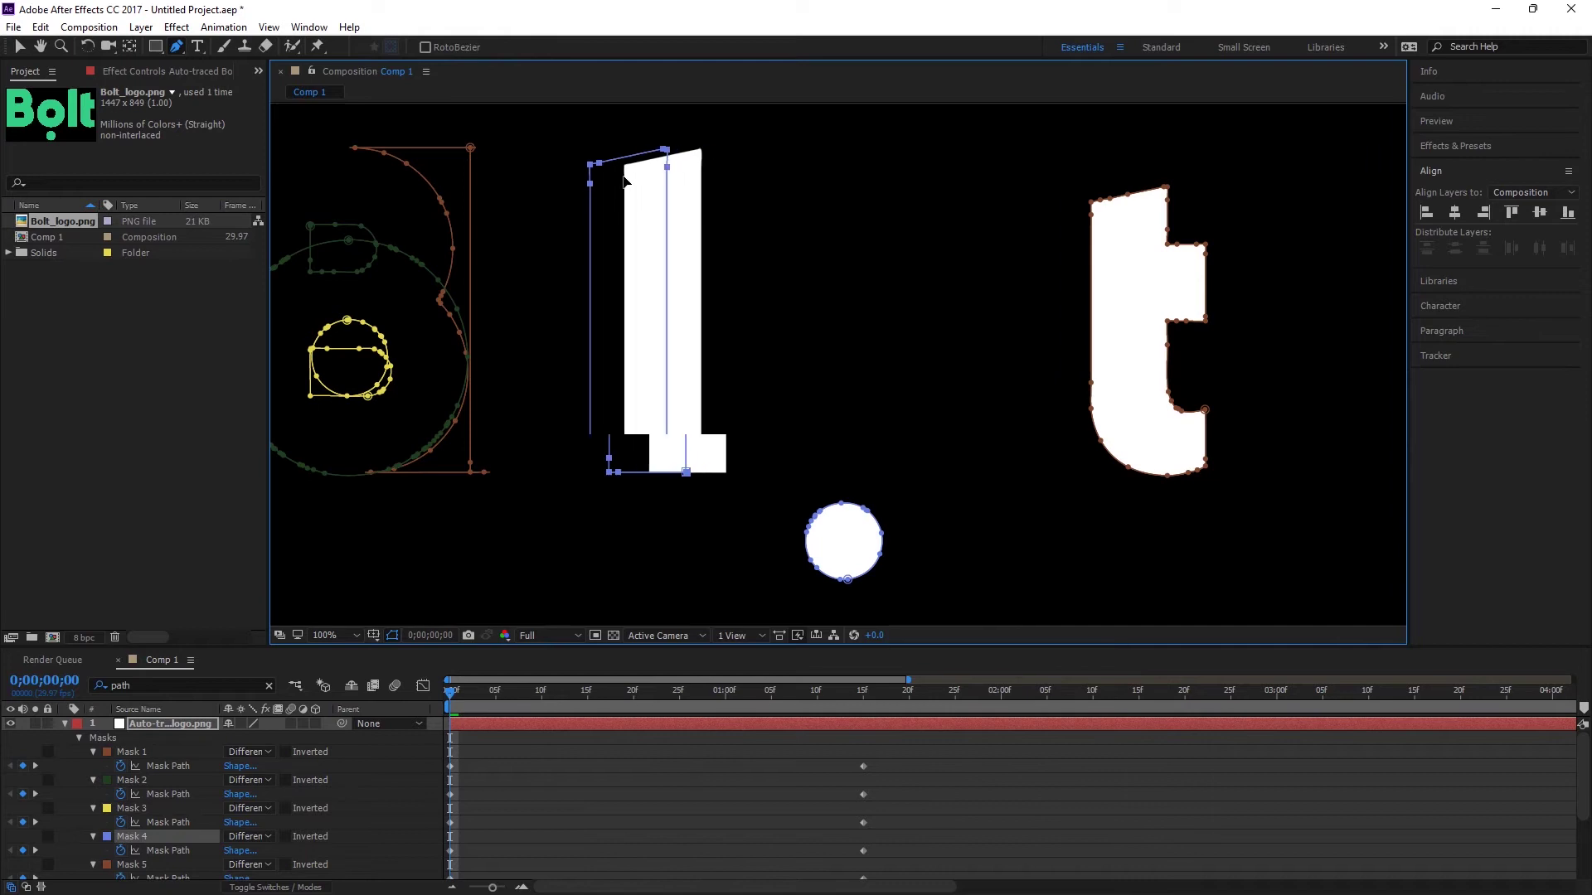
{"action": "left_click_drag", "start_coordinate": [627, 179], "coordinate": [457, 197]}
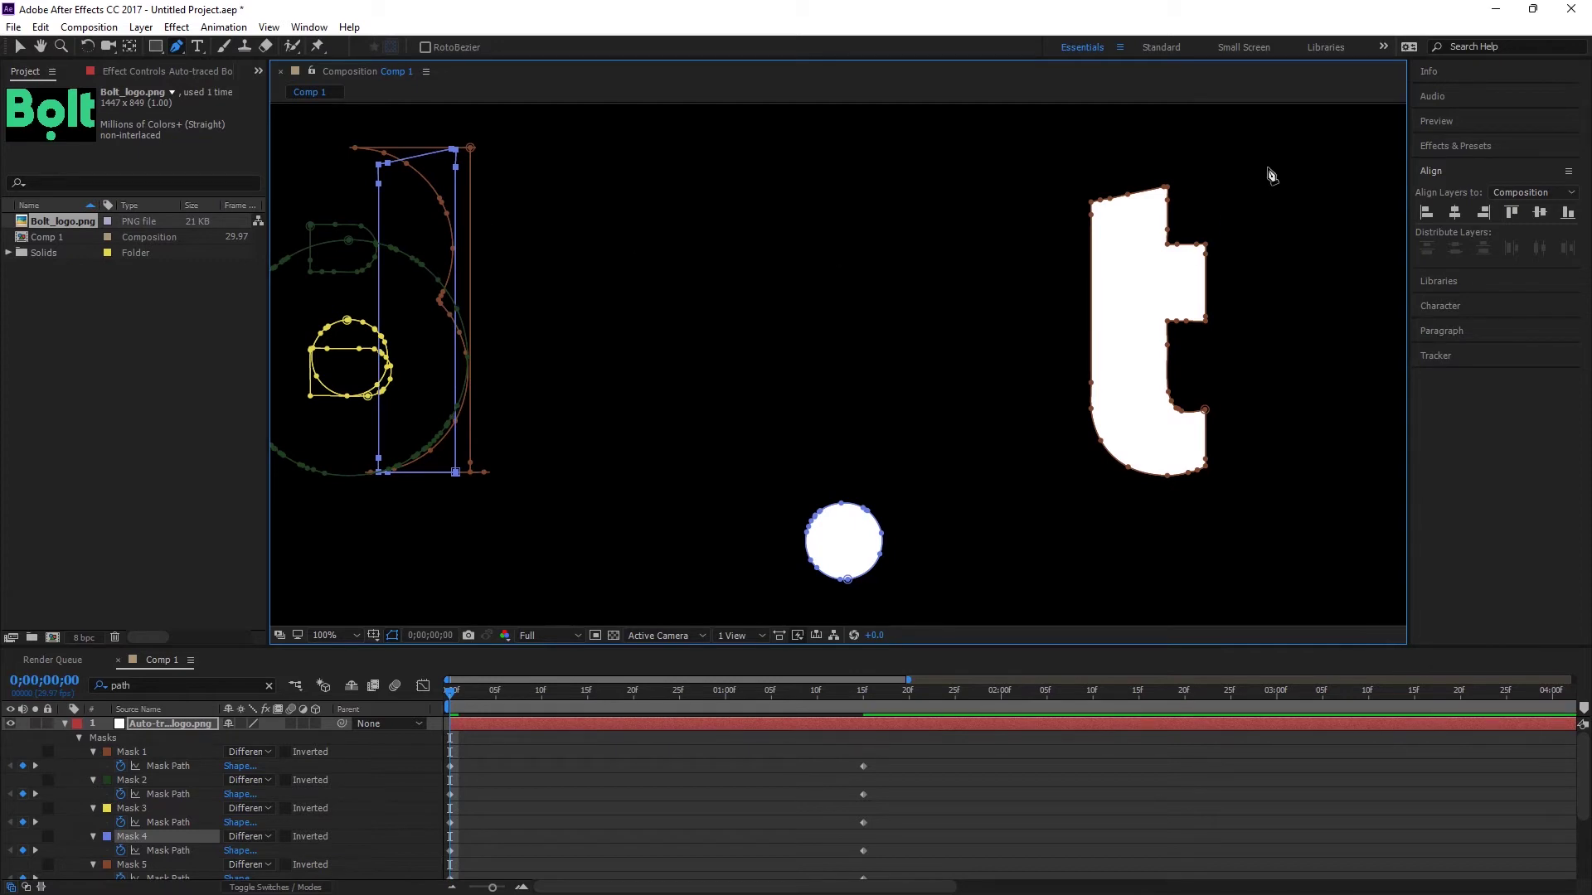
{"action": "mouse_move", "coordinate": [1250, 163]}
{"action": "left_mouse_down"}
{"action": "mouse_move", "coordinate": [1232, 313]}
{"action": "mouse_move", "coordinate": [1026, 504]}
{"action": "left_mouse_up"}
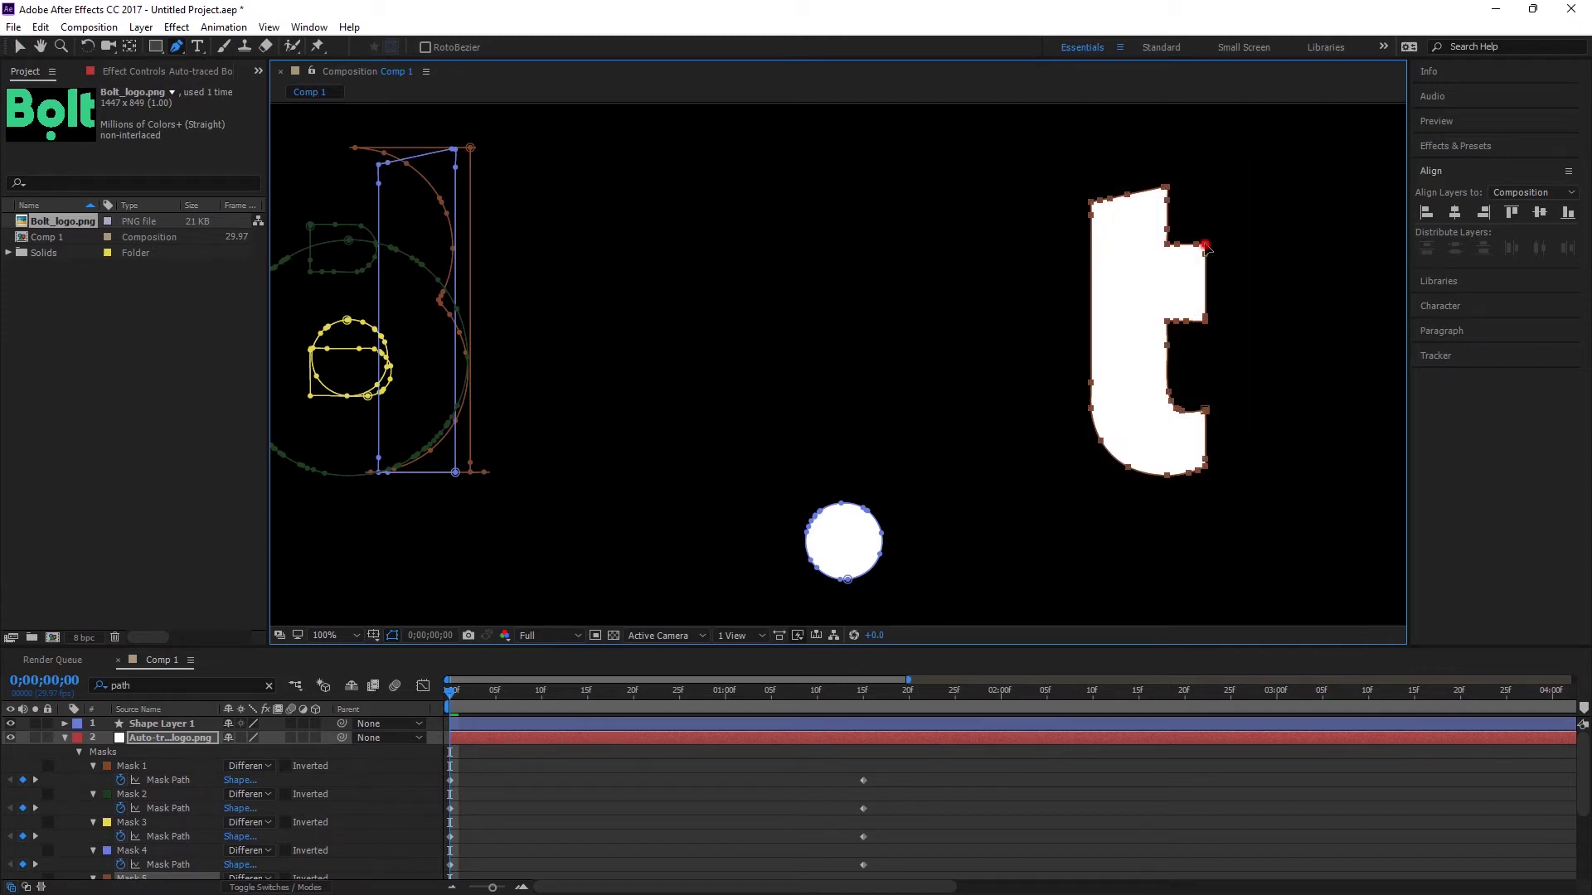
{"action": "left_click_drag", "start_coordinate": [1204, 247], "coordinate": [466, 298]}
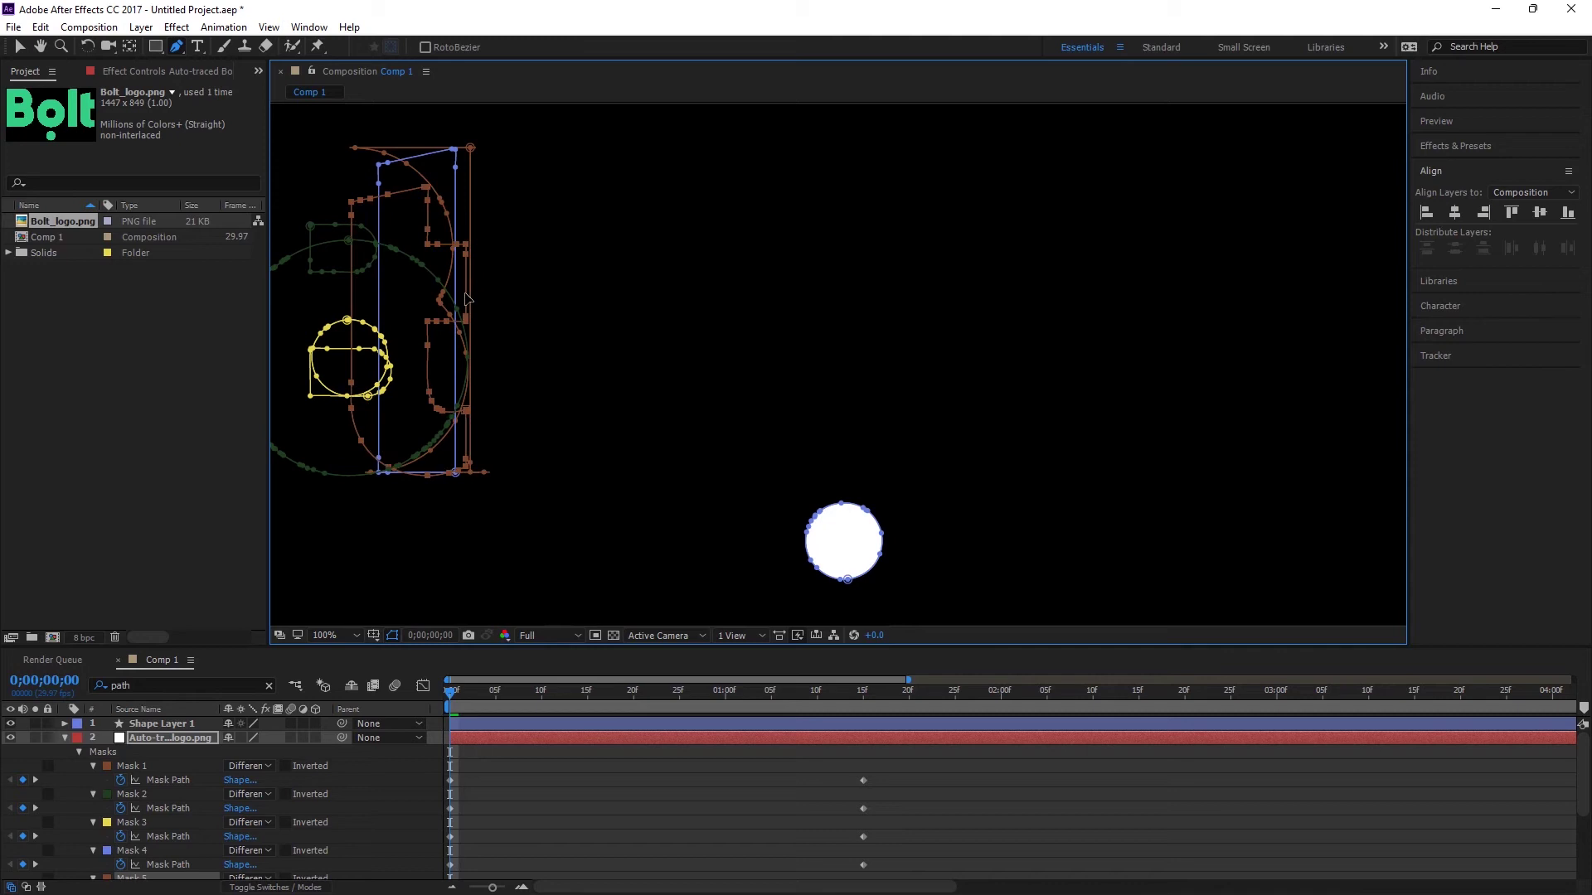
{"action": "key", "text": "comma"}
{"action": "left_click_drag", "start_coordinate": [452, 701], "coordinate": [874, 735]}
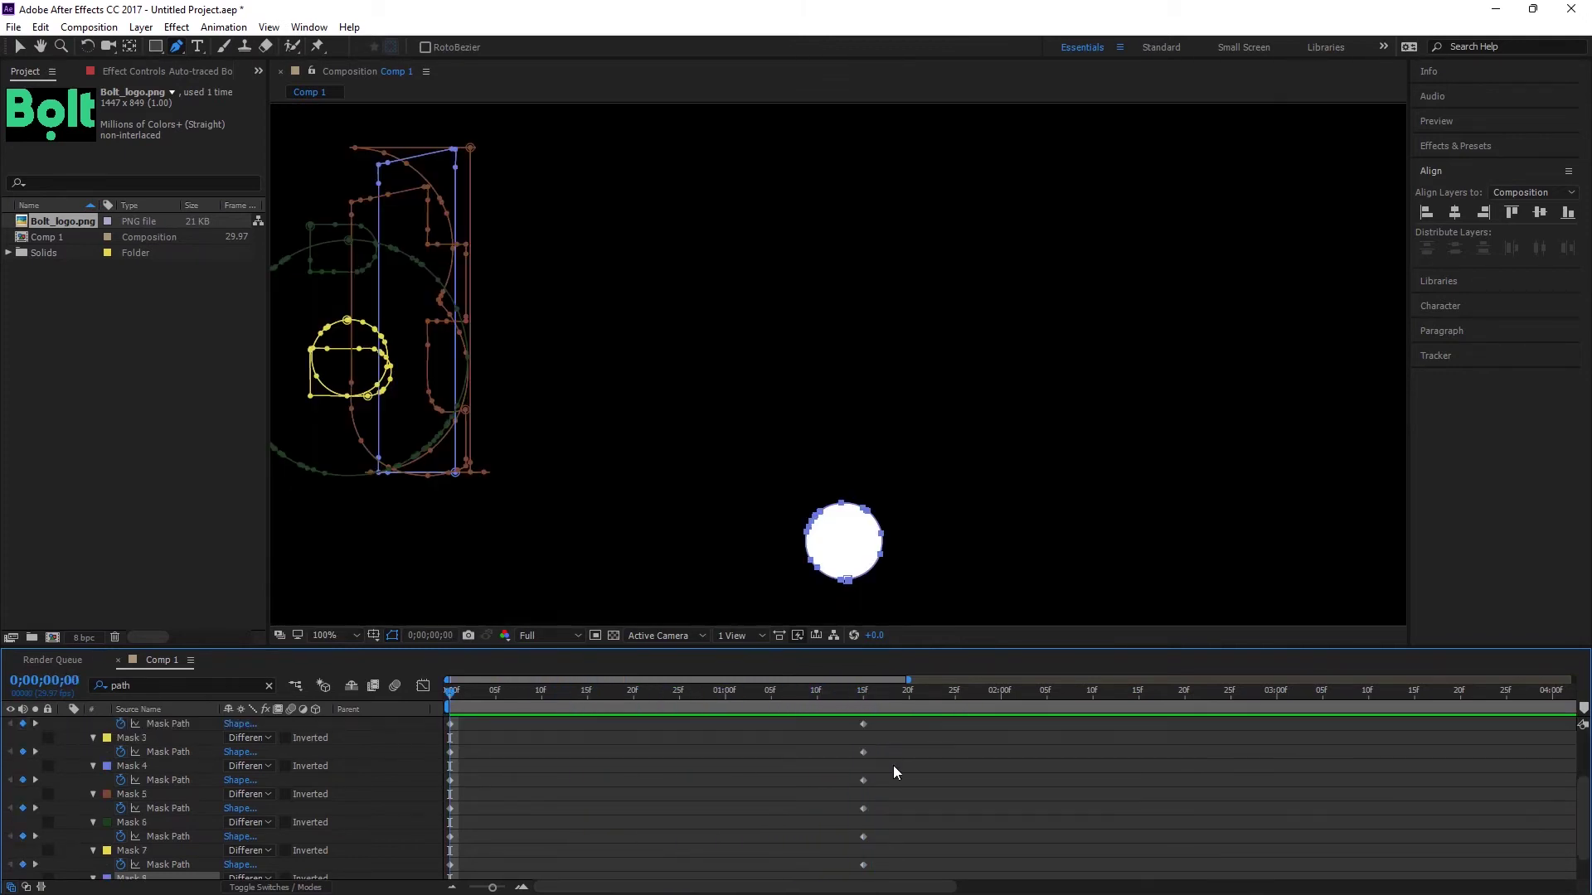
- Apply Easy Ease (F9) to all eight Mask Path keyframes on the first frame
{"action": "key", "text": "Home"}
{"action": "key", "text": "slash"}
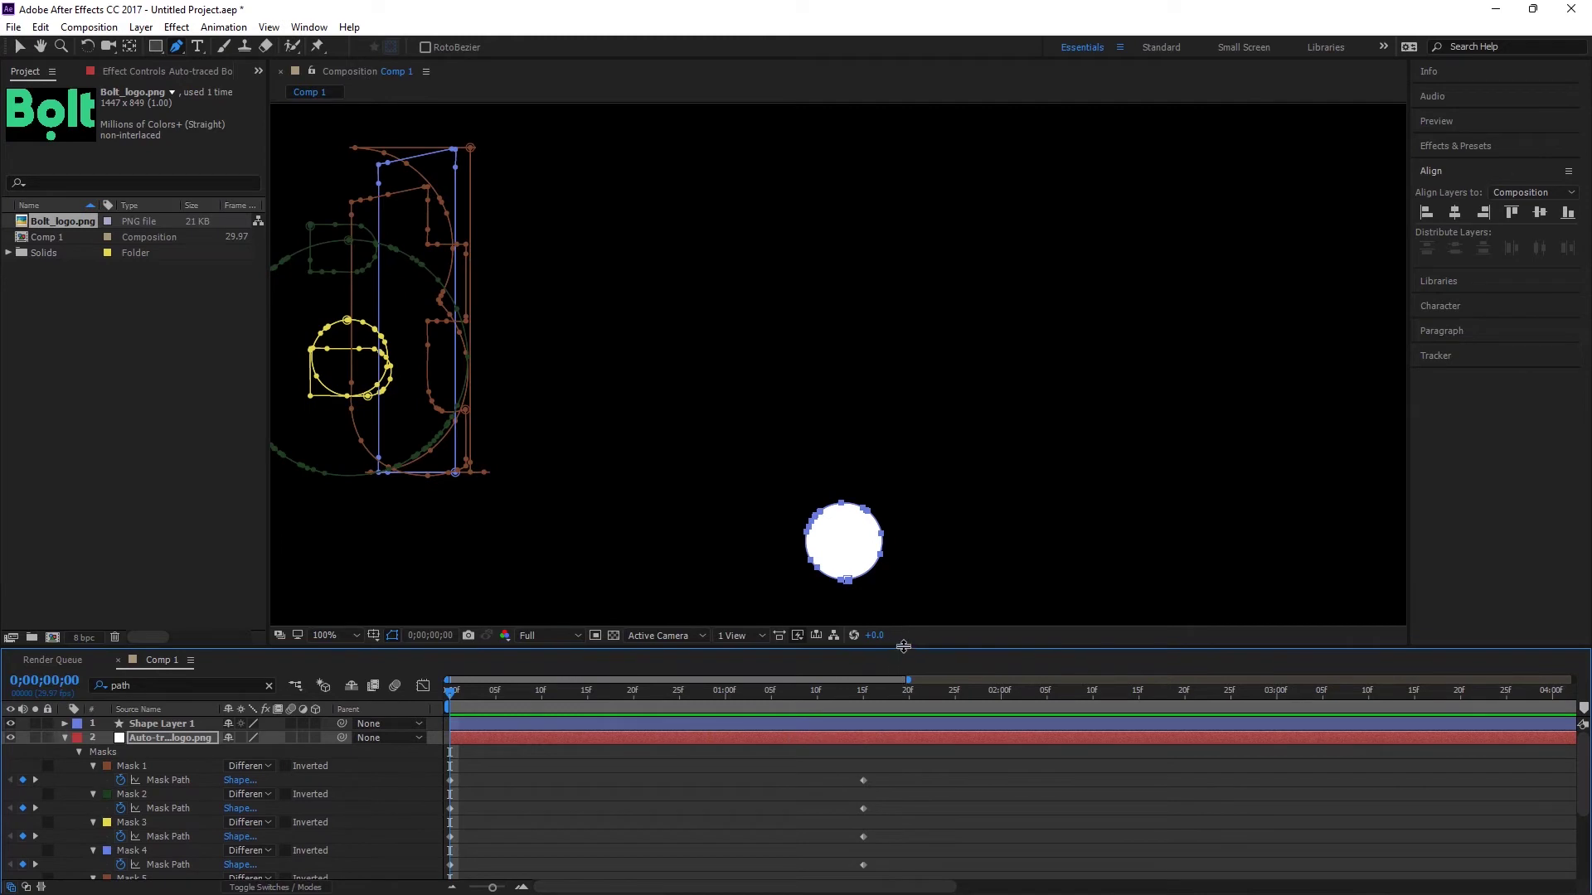
{"action": "left_click_drag", "start_coordinate": [903, 646], "coordinate": [903, 528]}
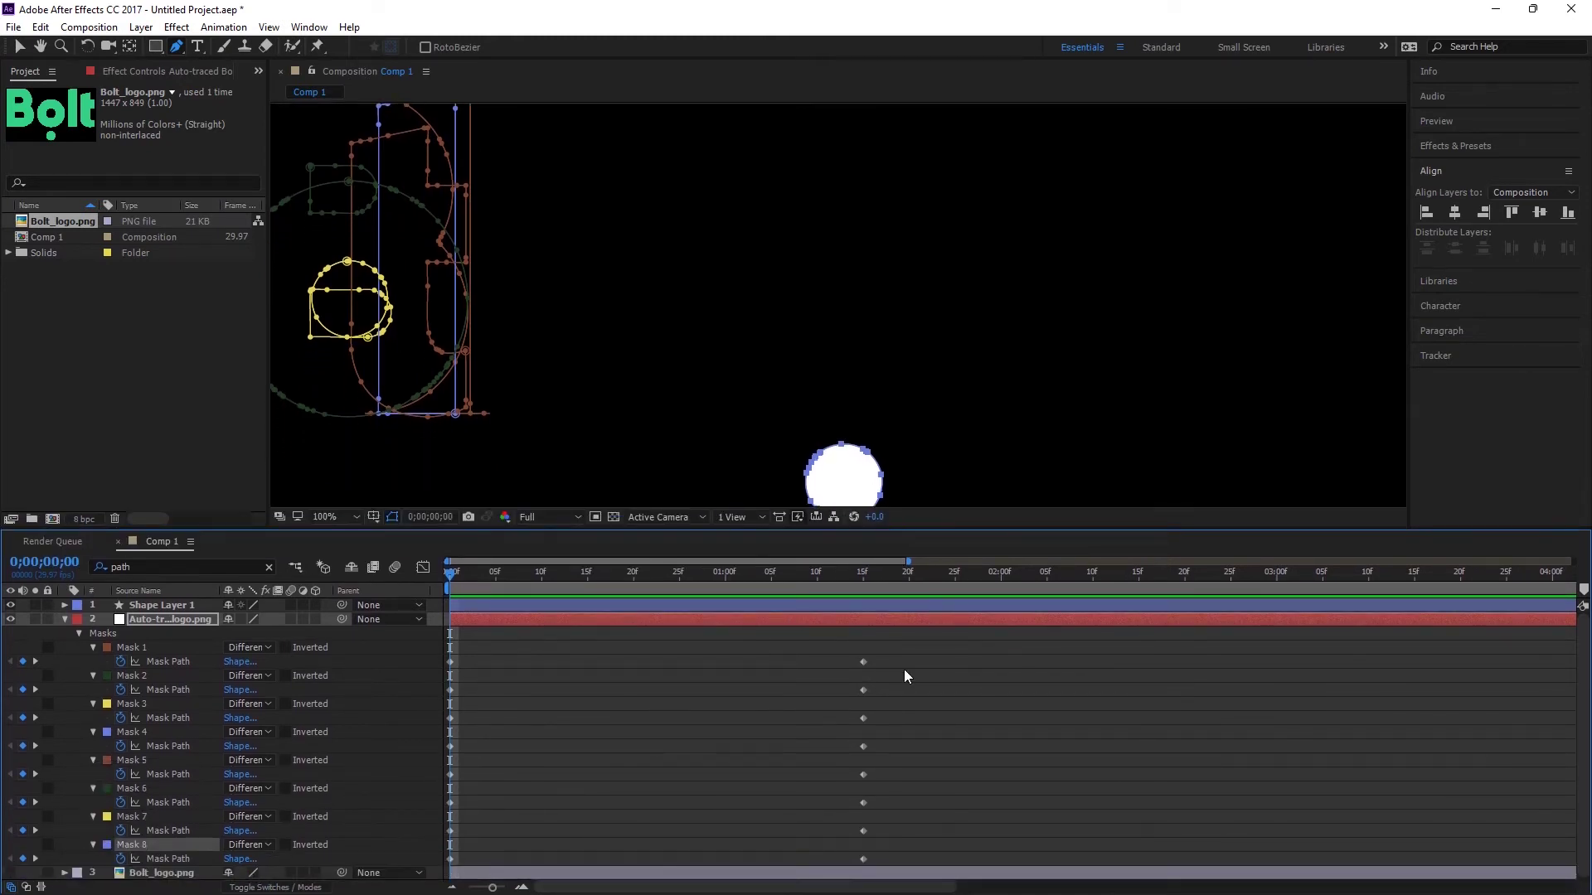
{"action": "left_click_drag", "start_coordinate": [900, 650], "coordinate": [361, 881]}
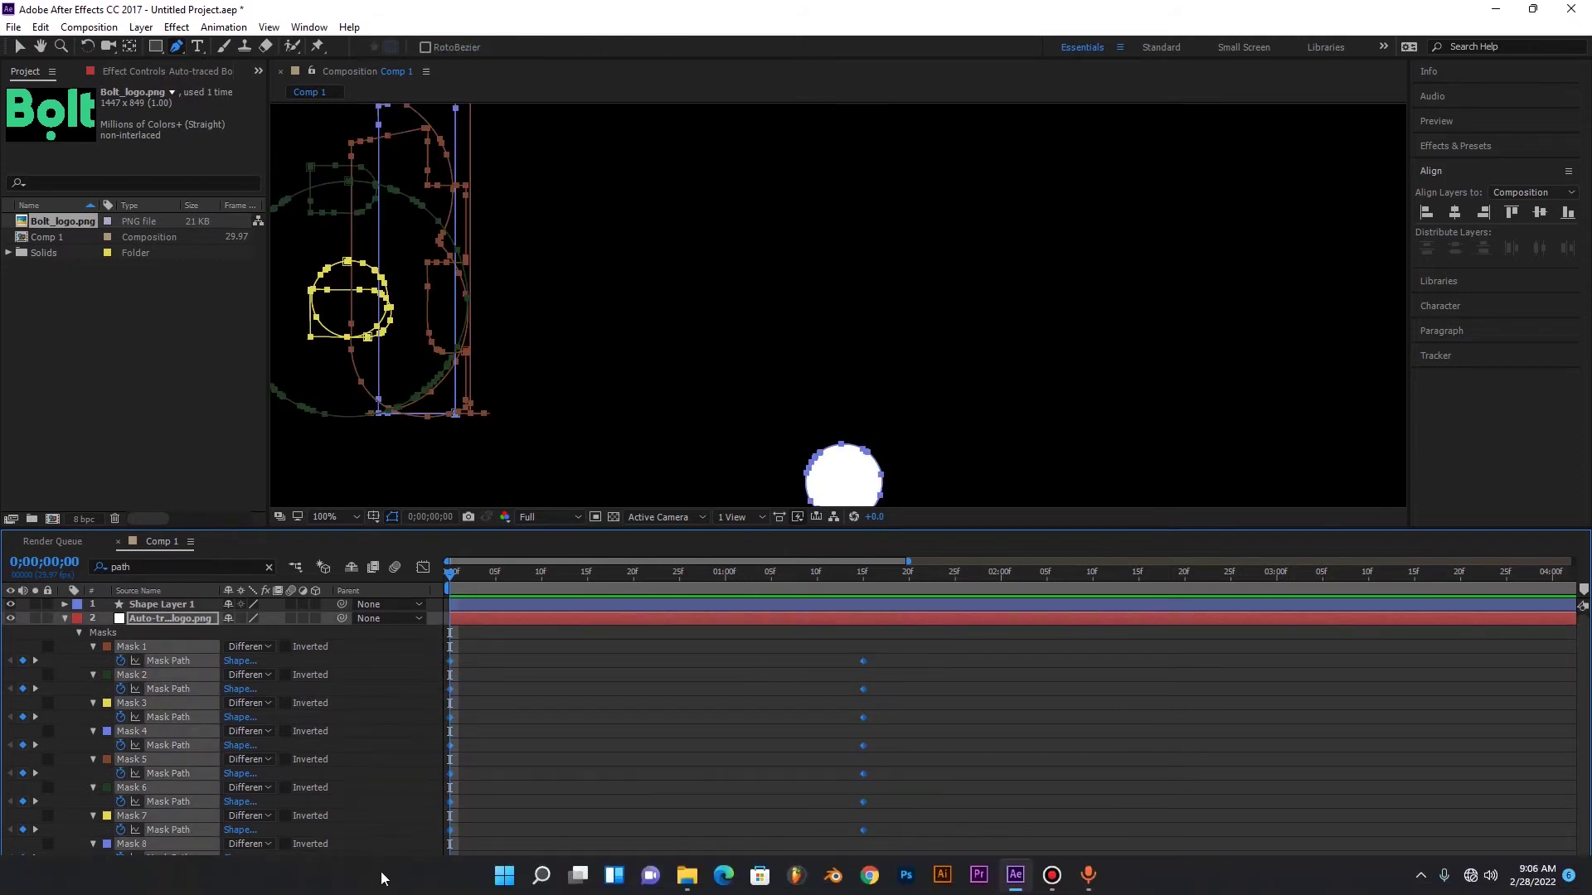
{"action": "key", "text": "F9"}
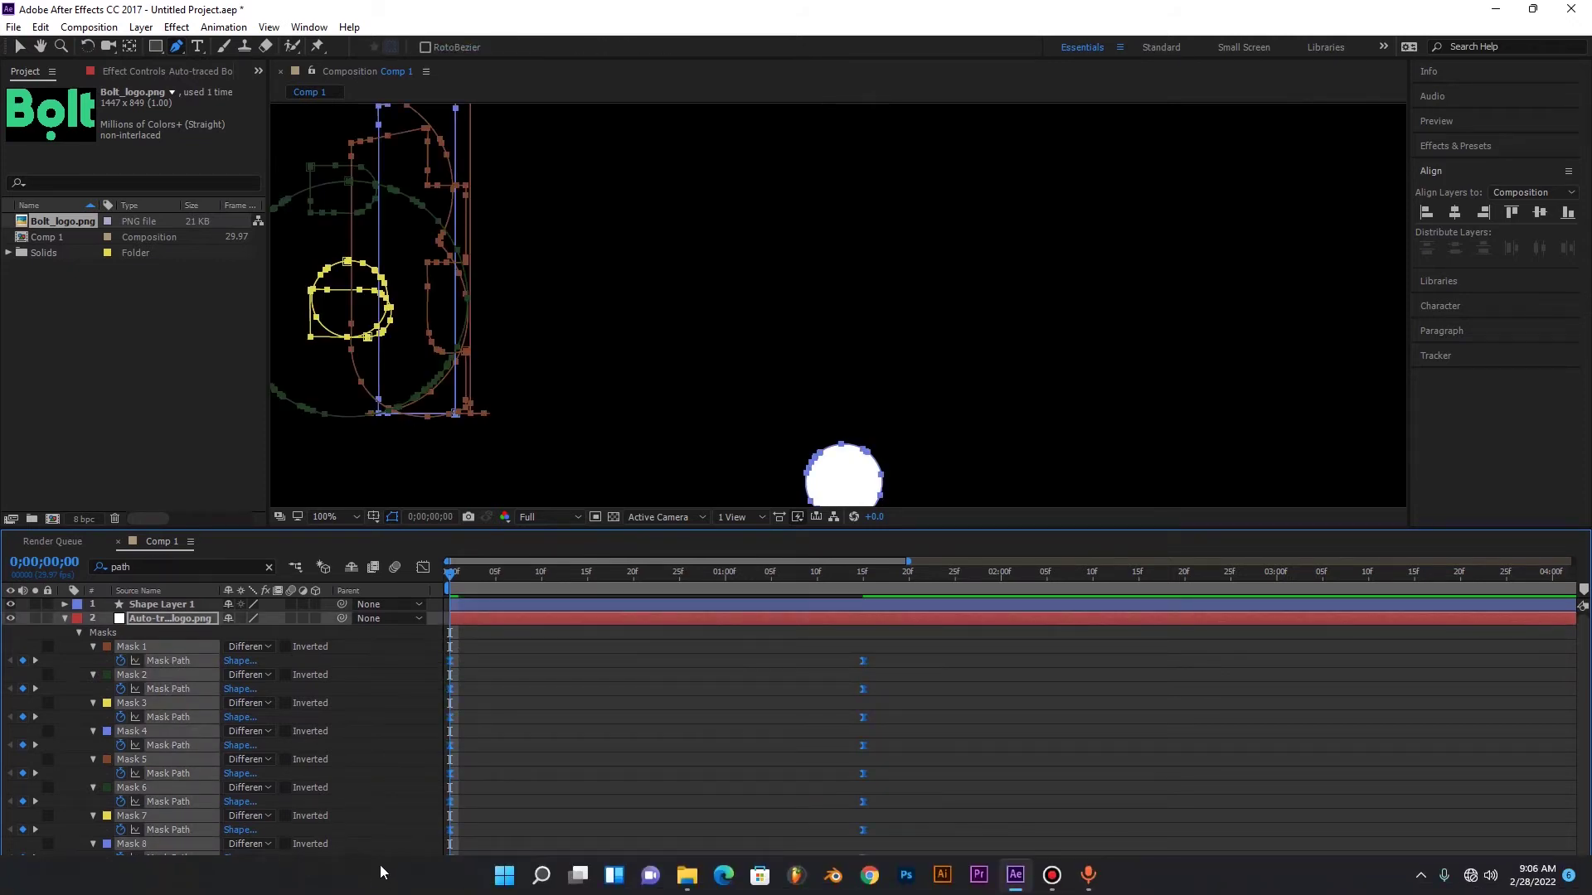
- In the speed graph, drag the influence left so motion starts fast and settles slowly, then preview
{"action": "left_click", "coordinate": [421, 565]}
{"action": "left_click_drag", "start_coordinate": [1012, 721], "coordinate": [544, 830]}
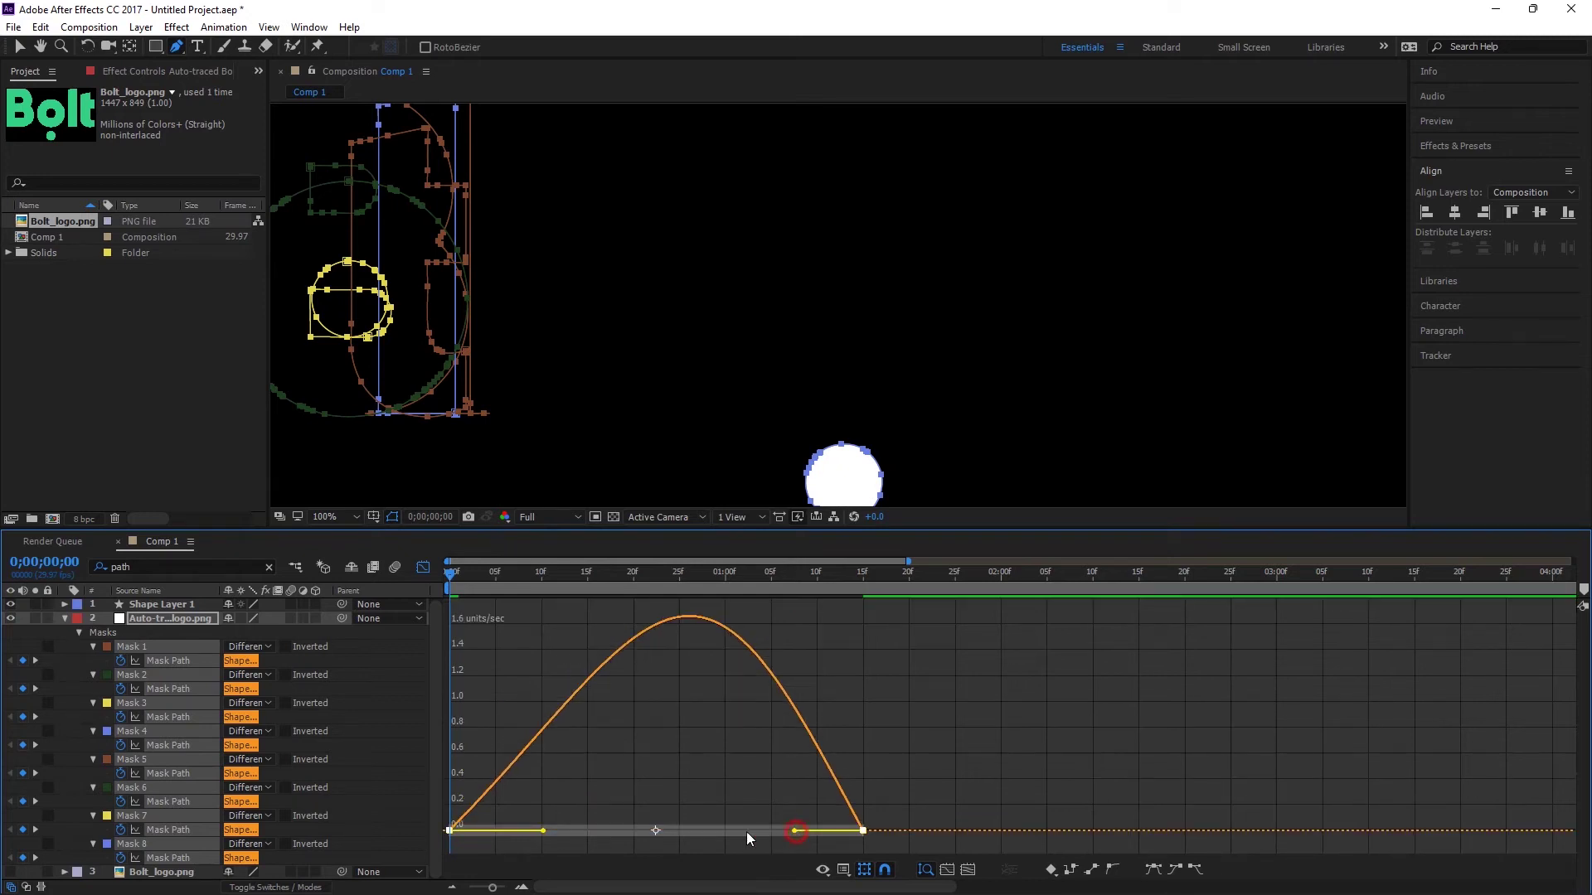
{"action": "left_click_drag", "start_coordinate": [746, 833], "coordinate": [585, 835]}
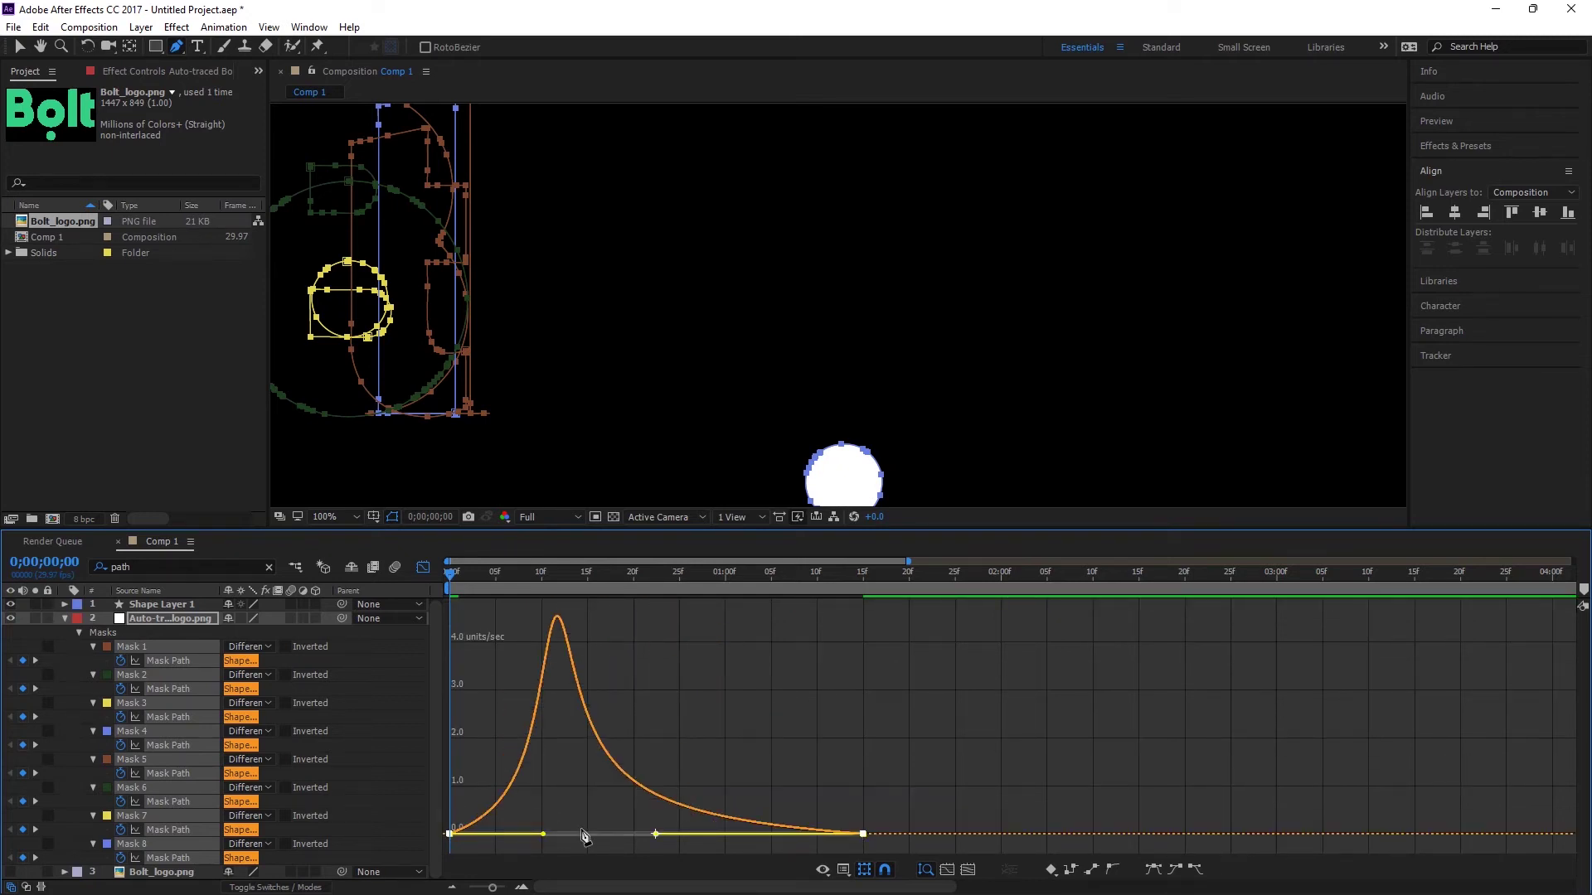
{"action": "key", "text": "space"}
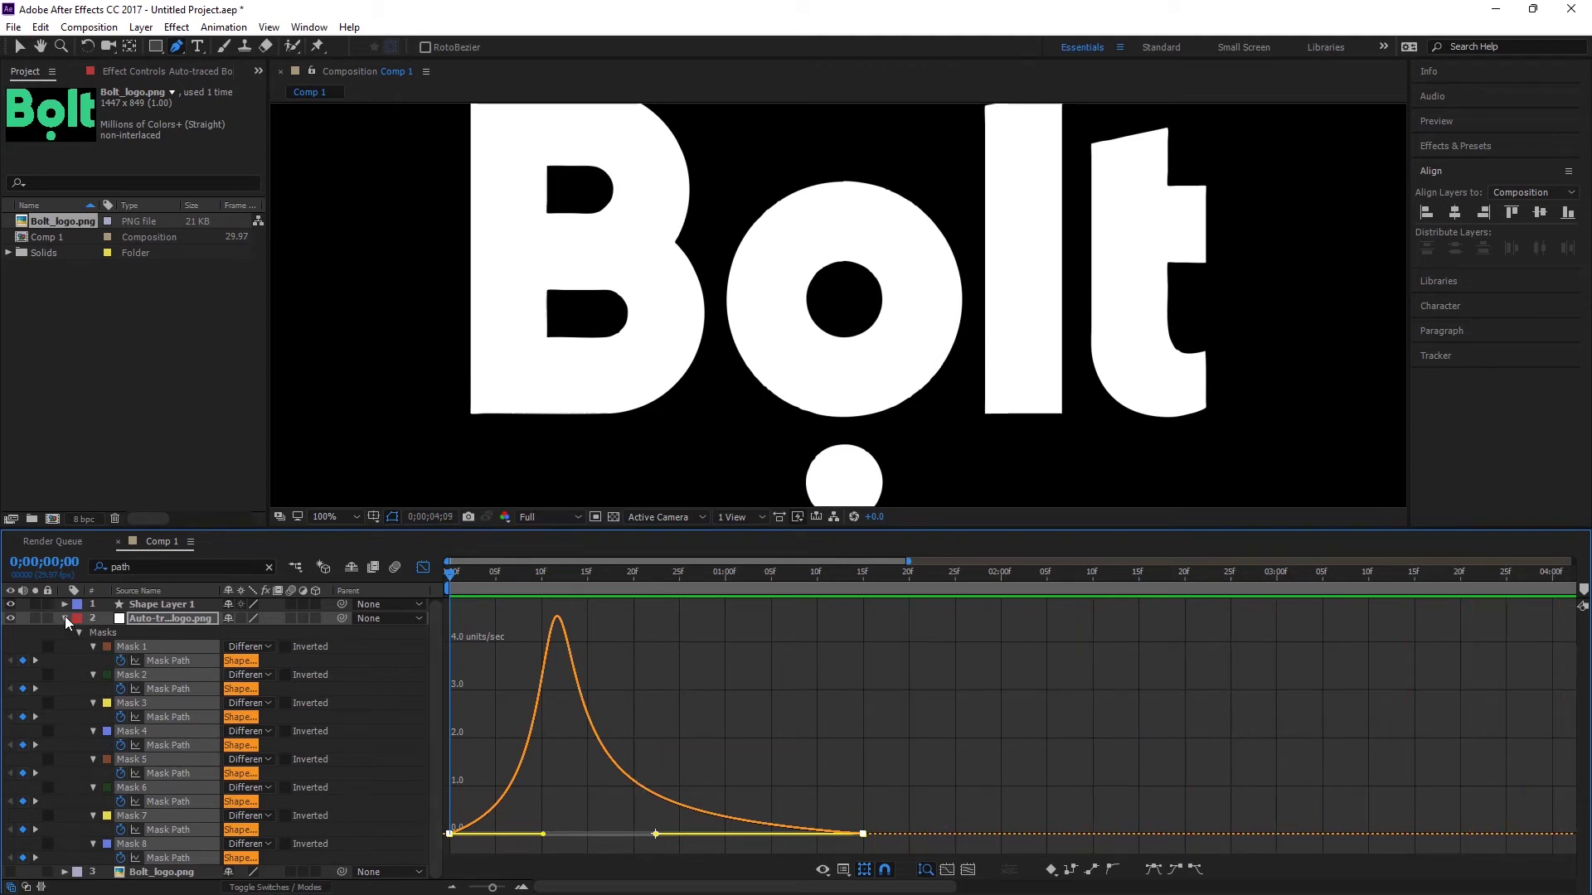
- Replay the eased morph preview and switch from the speed graph back to layer bars
{"action": "key", "text": "space"}
{"action": "key", "text": "comma"}
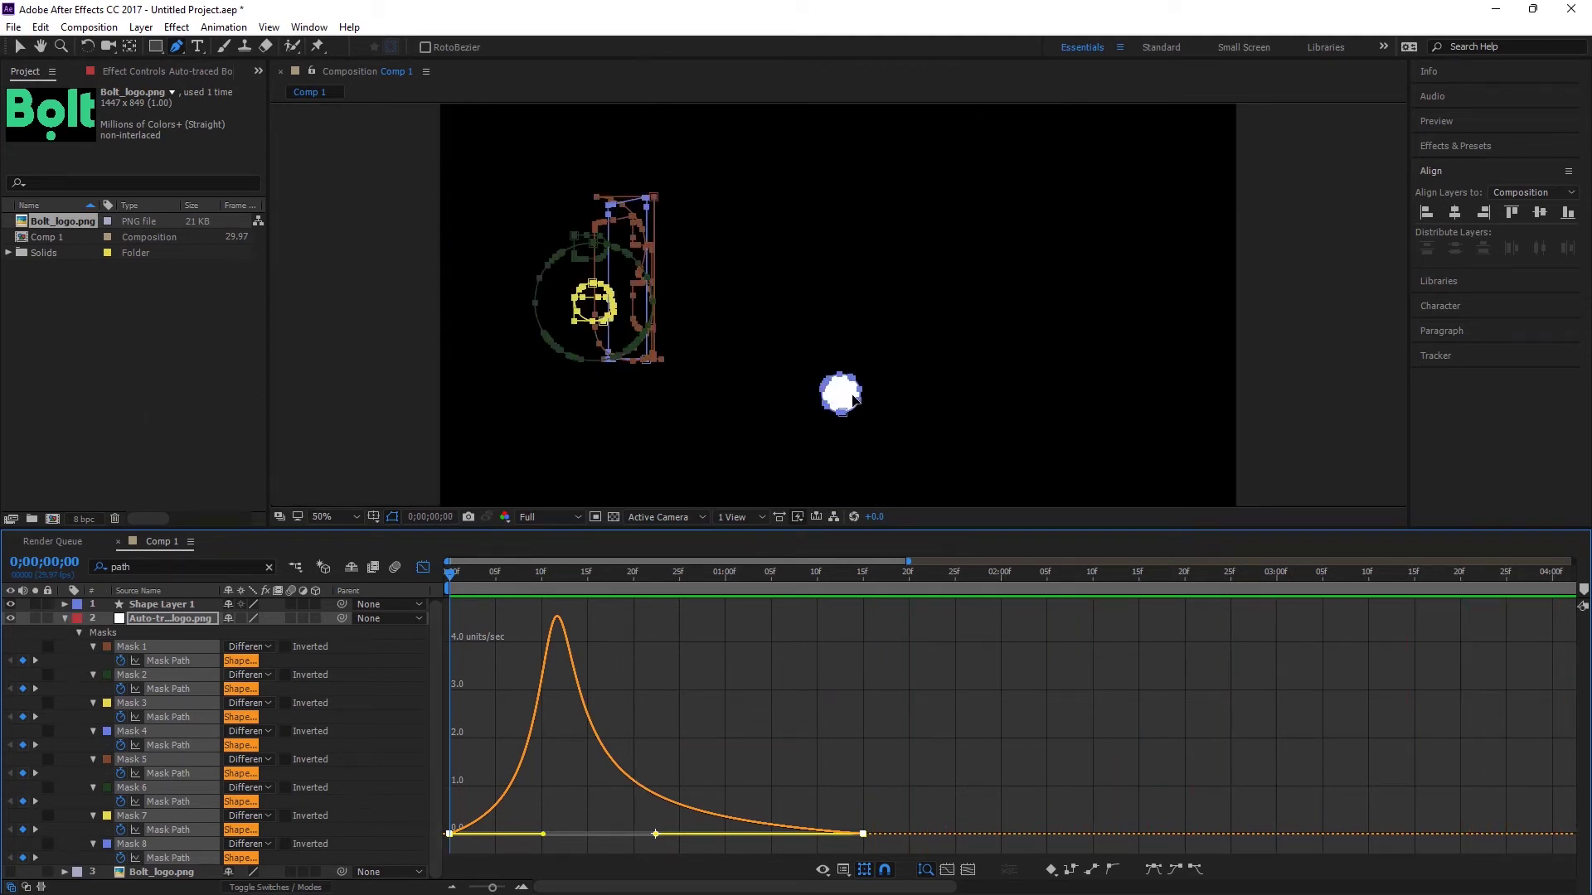
{"action": "key", "text": "period"}
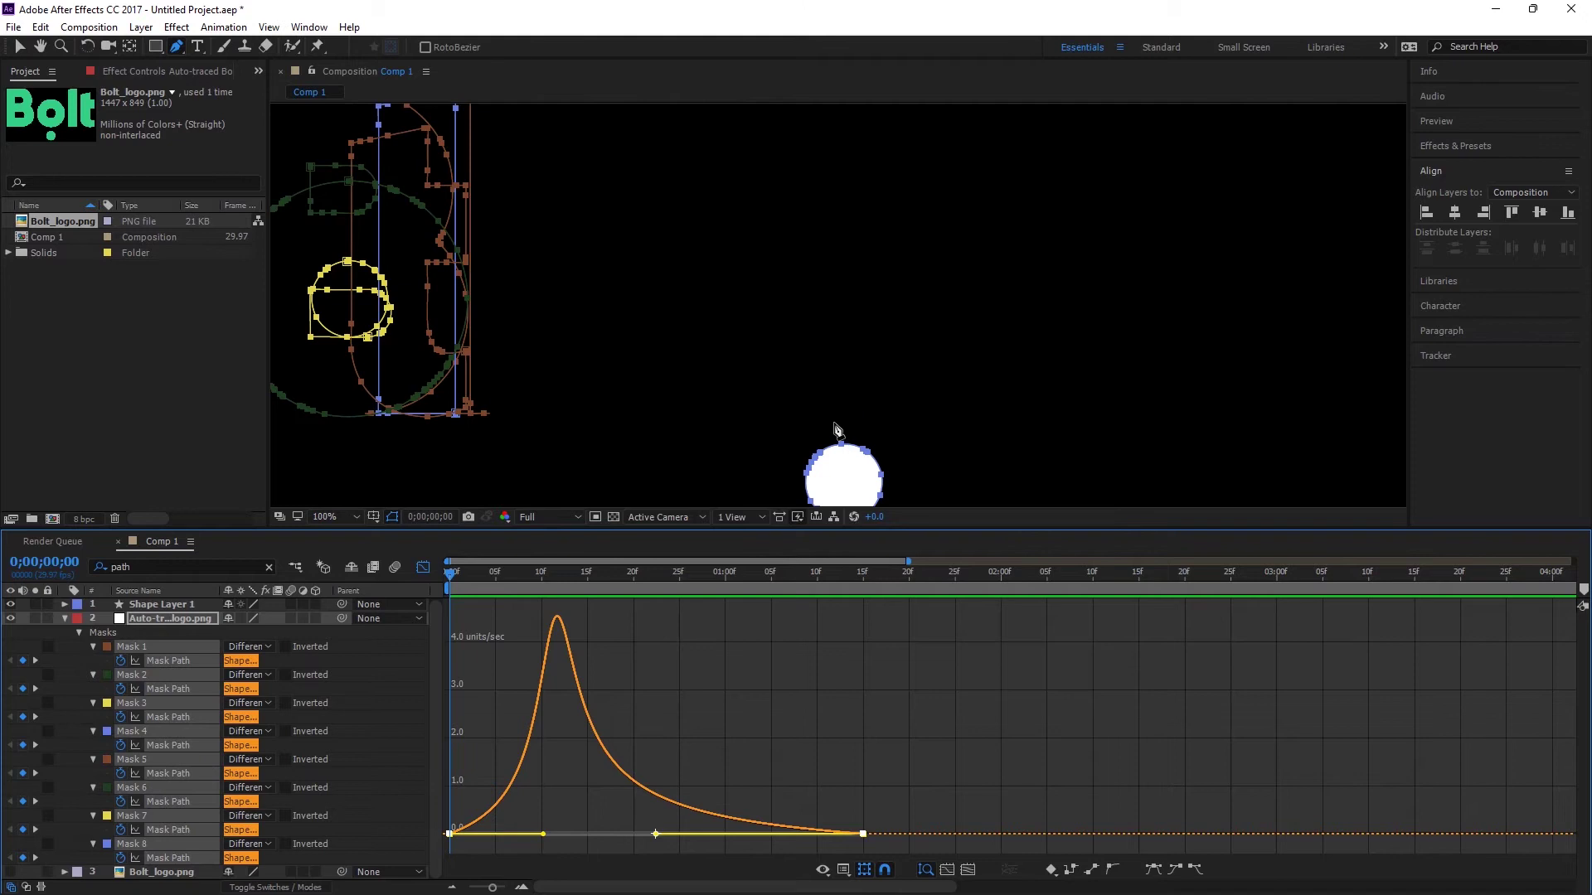
{"action": "left_click", "coordinate": [253, 632]}
{"action": "key", "text": "space"}
{"action": "key", "text": "comma"}
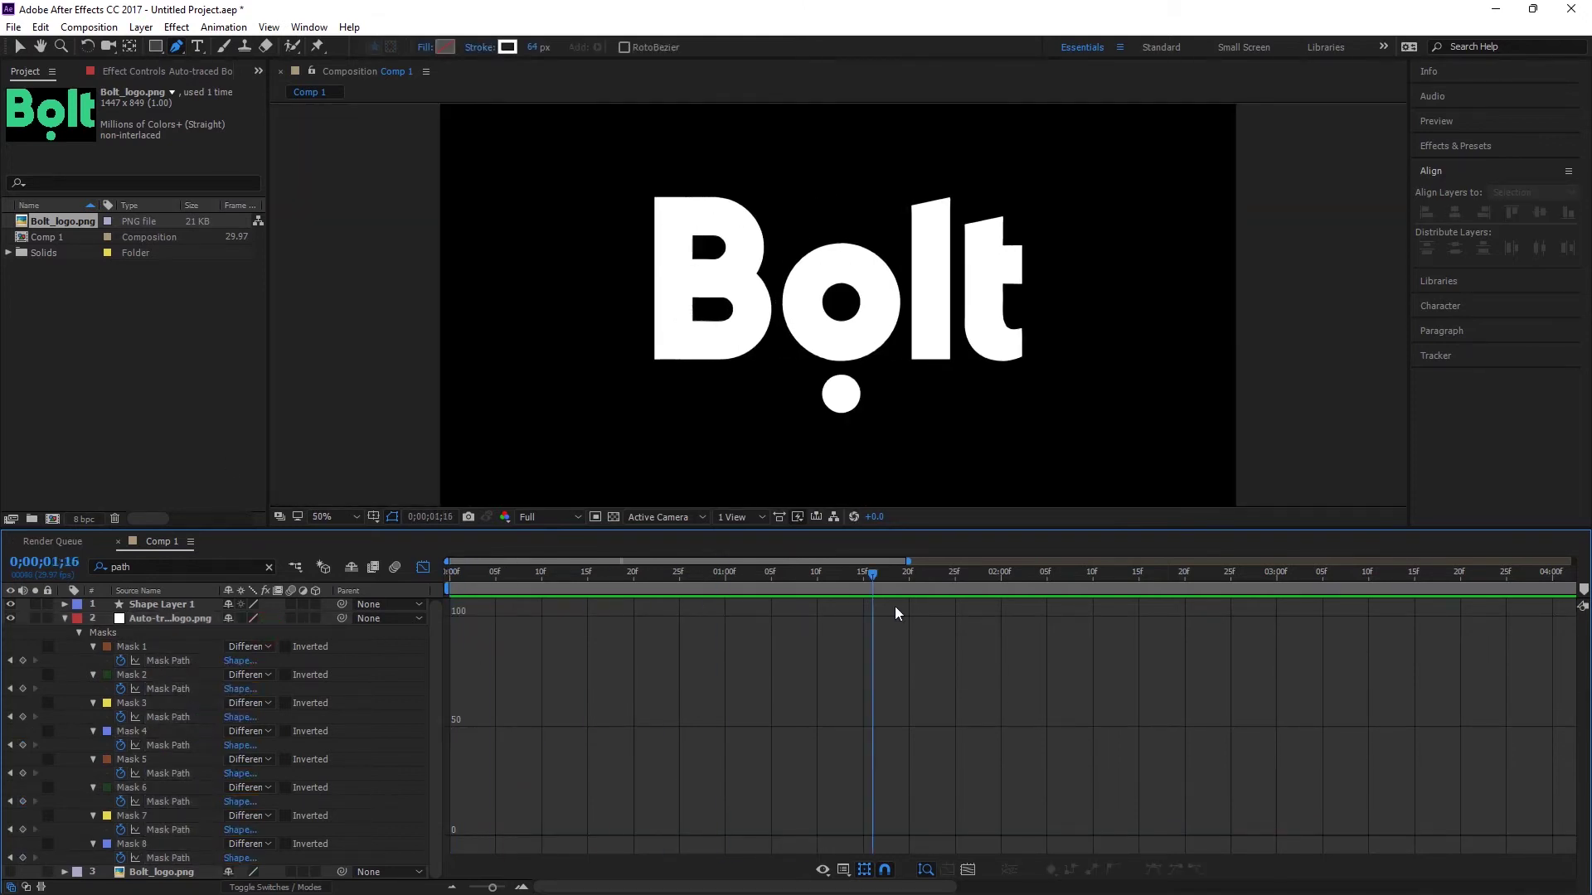
{"action": "key", "text": "shift+F3"}
{"action": "key", "text": "period"}
{"action": "key", "text": "space"}
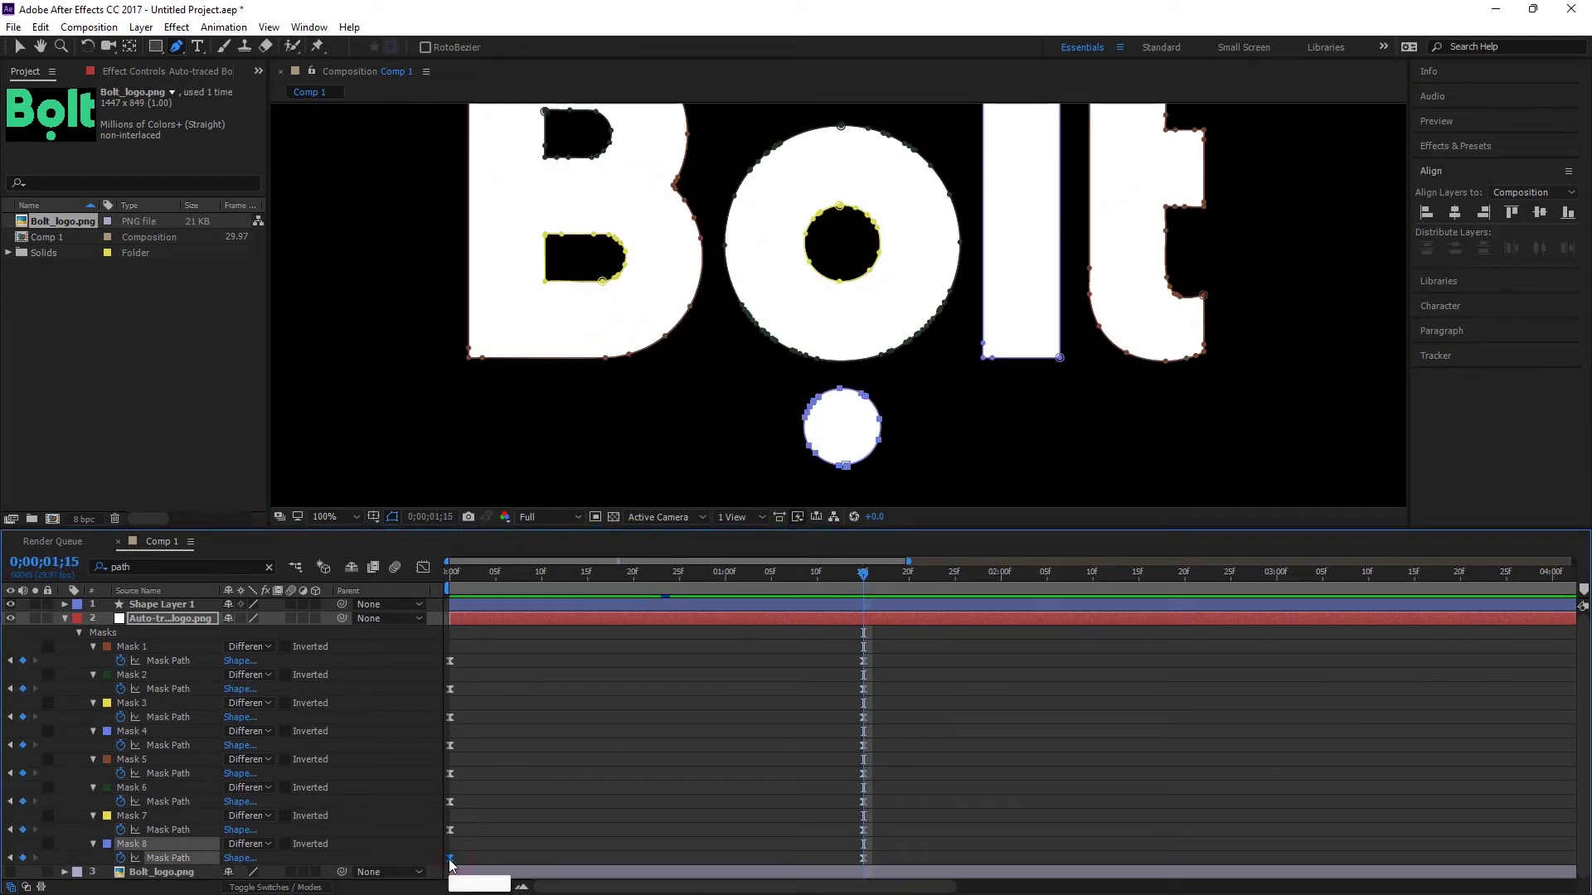
- Add a Mask Path keyframe at 2;00 for Mask 8, the dot
{"action": "left_click", "coordinate": [450, 865]}
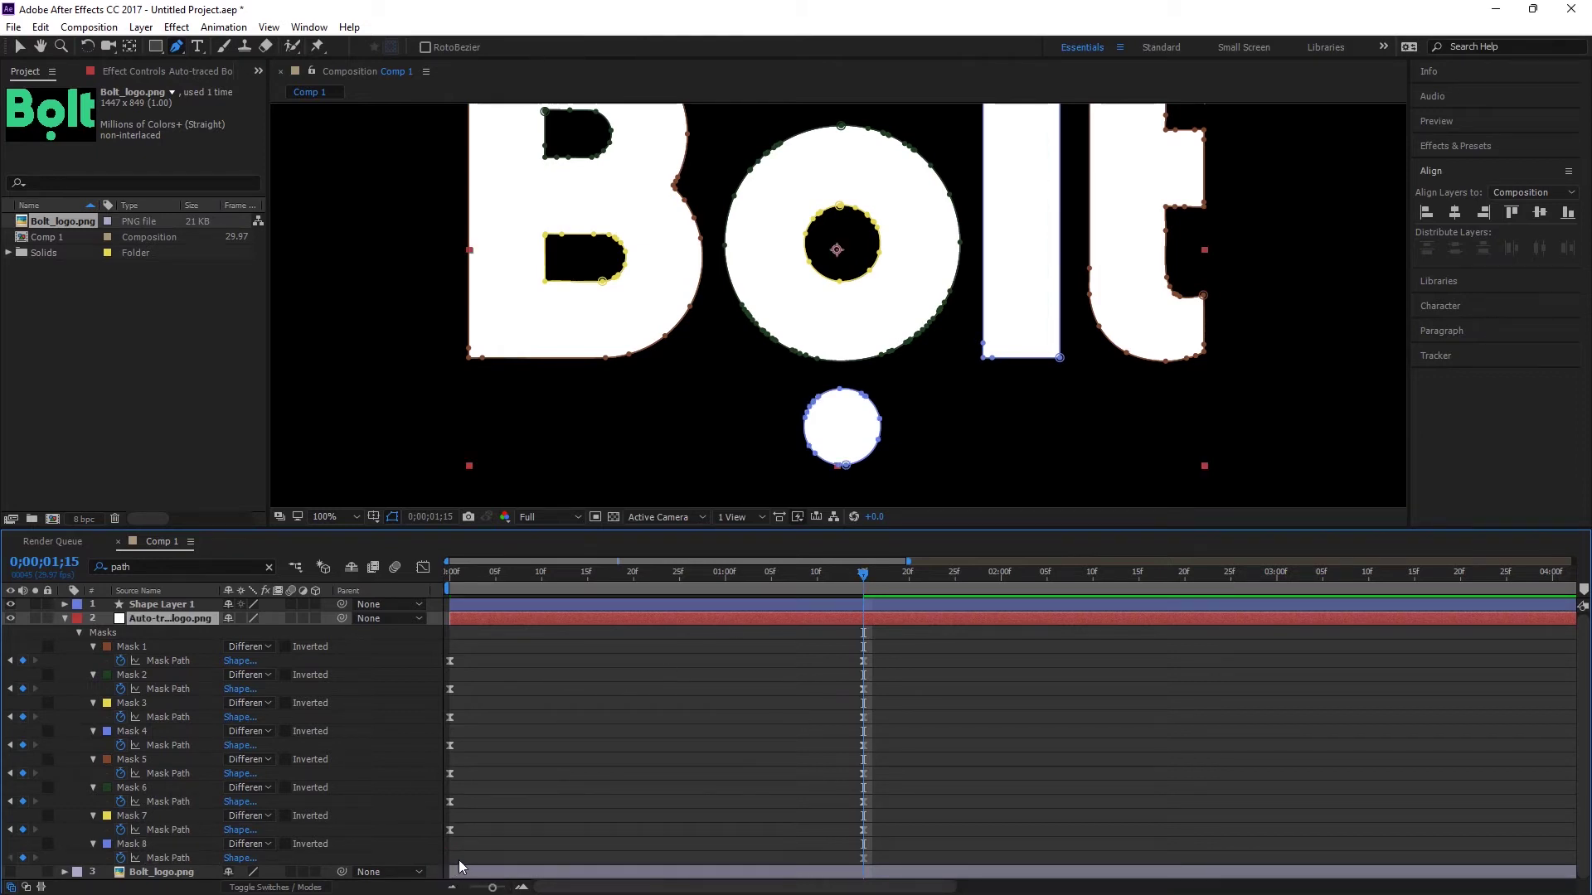
{"action": "left_click_drag", "start_coordinate": [865, 575], "coordinate": [1001, 575]}
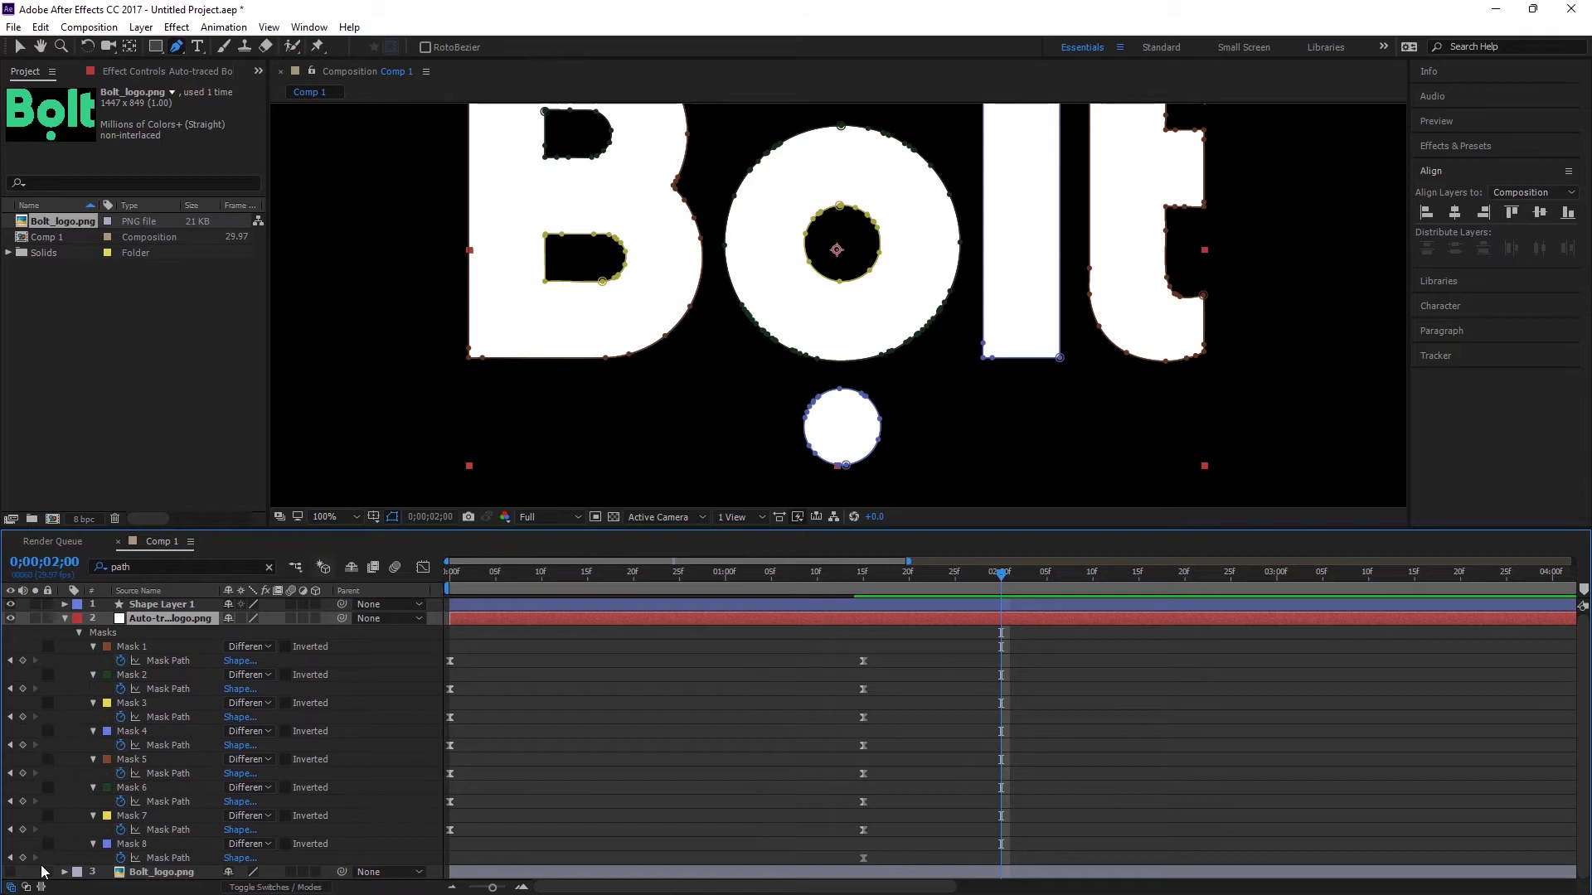
{"action": "left_click", "coordinate": [153, 845]}
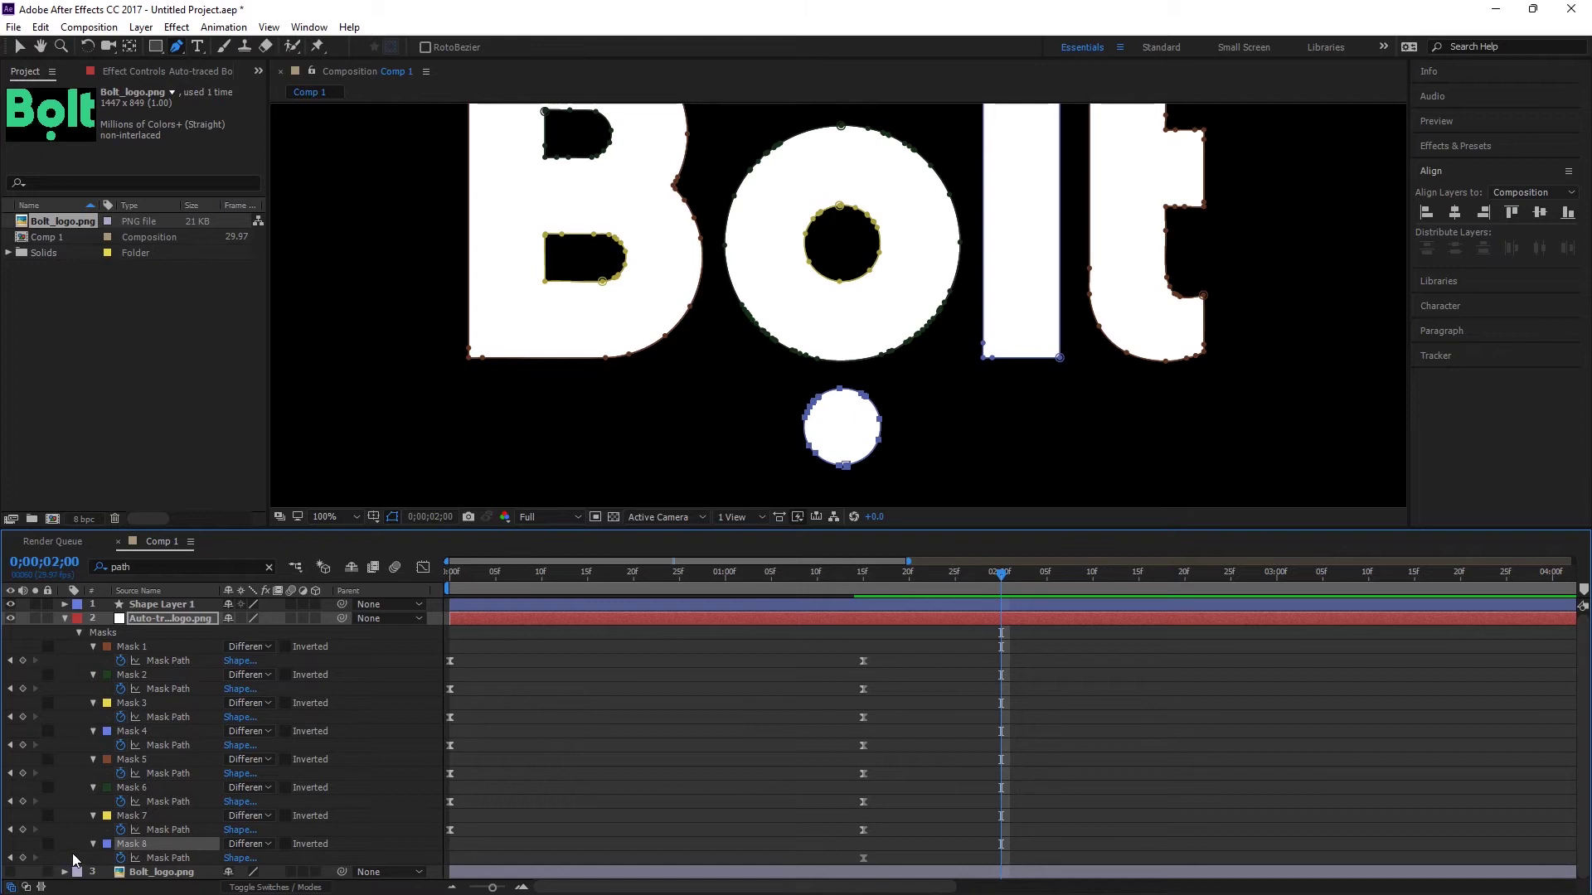
{"action": "left_click", "coordinate": [24, 858]}
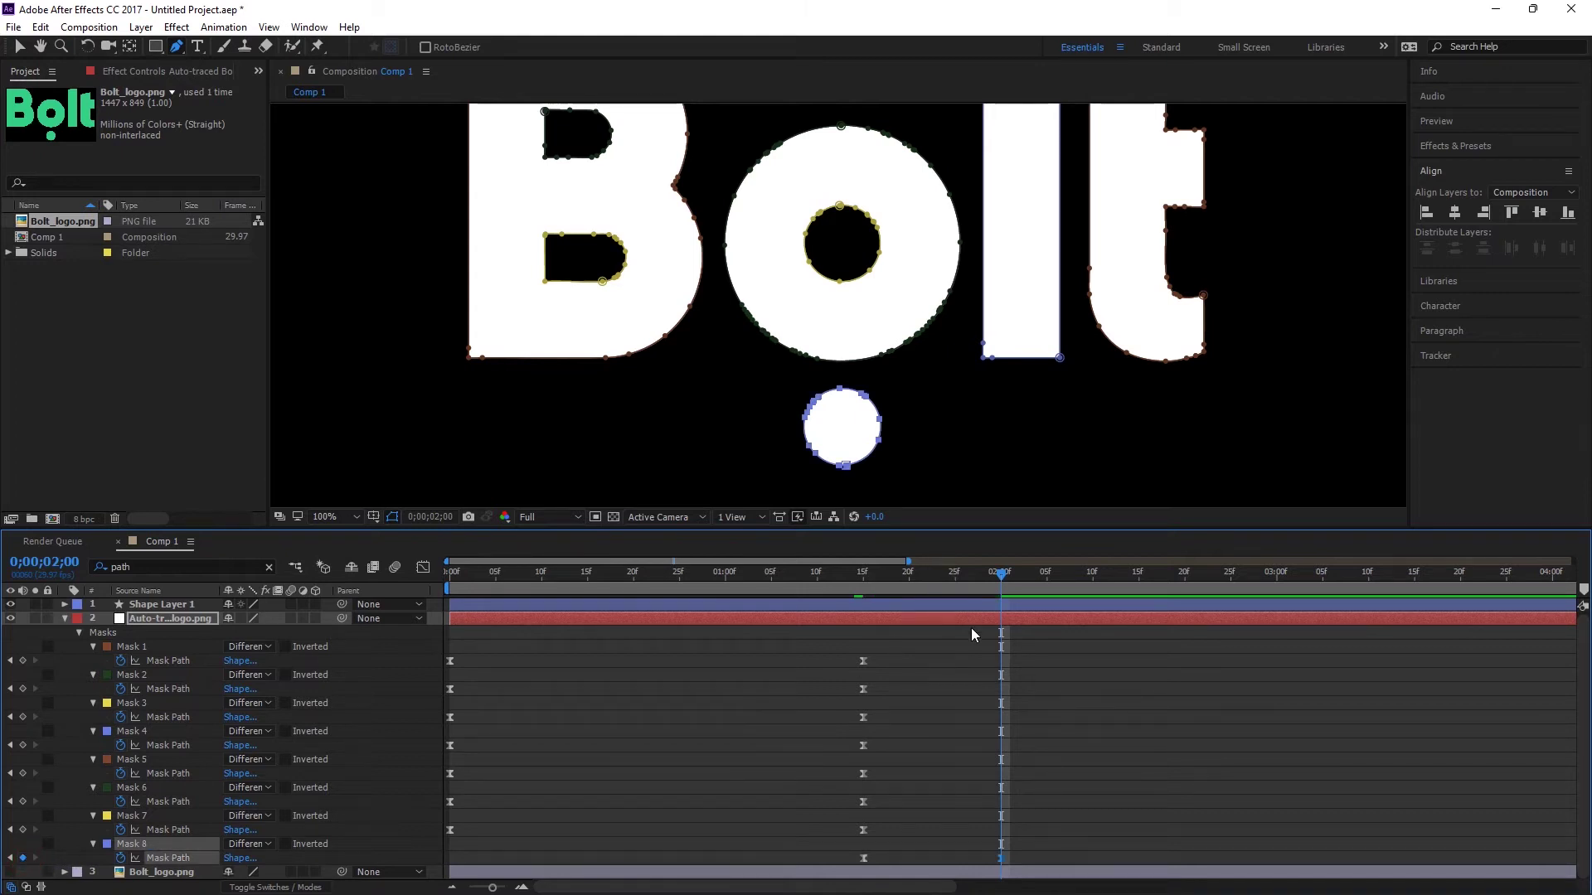
- At 1;15, move the small dot circle up into the hole of the o
{"action": "left_click_drag", "start_coordinate": [999, 576], "coordinate": [859, 582]}
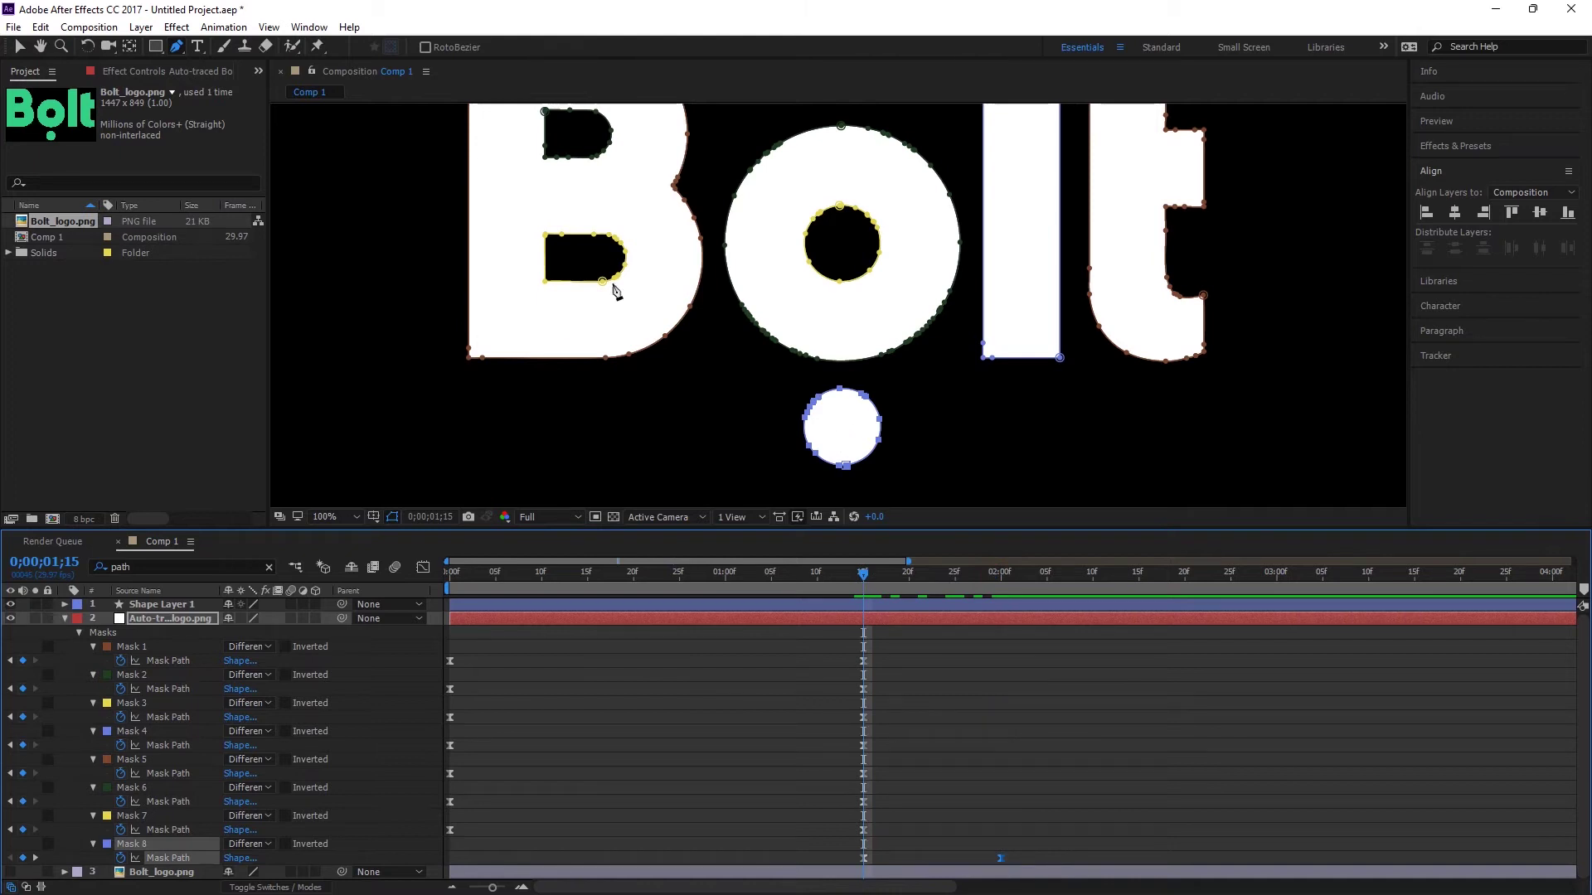
{"action": "left_click", "coordinate": [21, 49]}
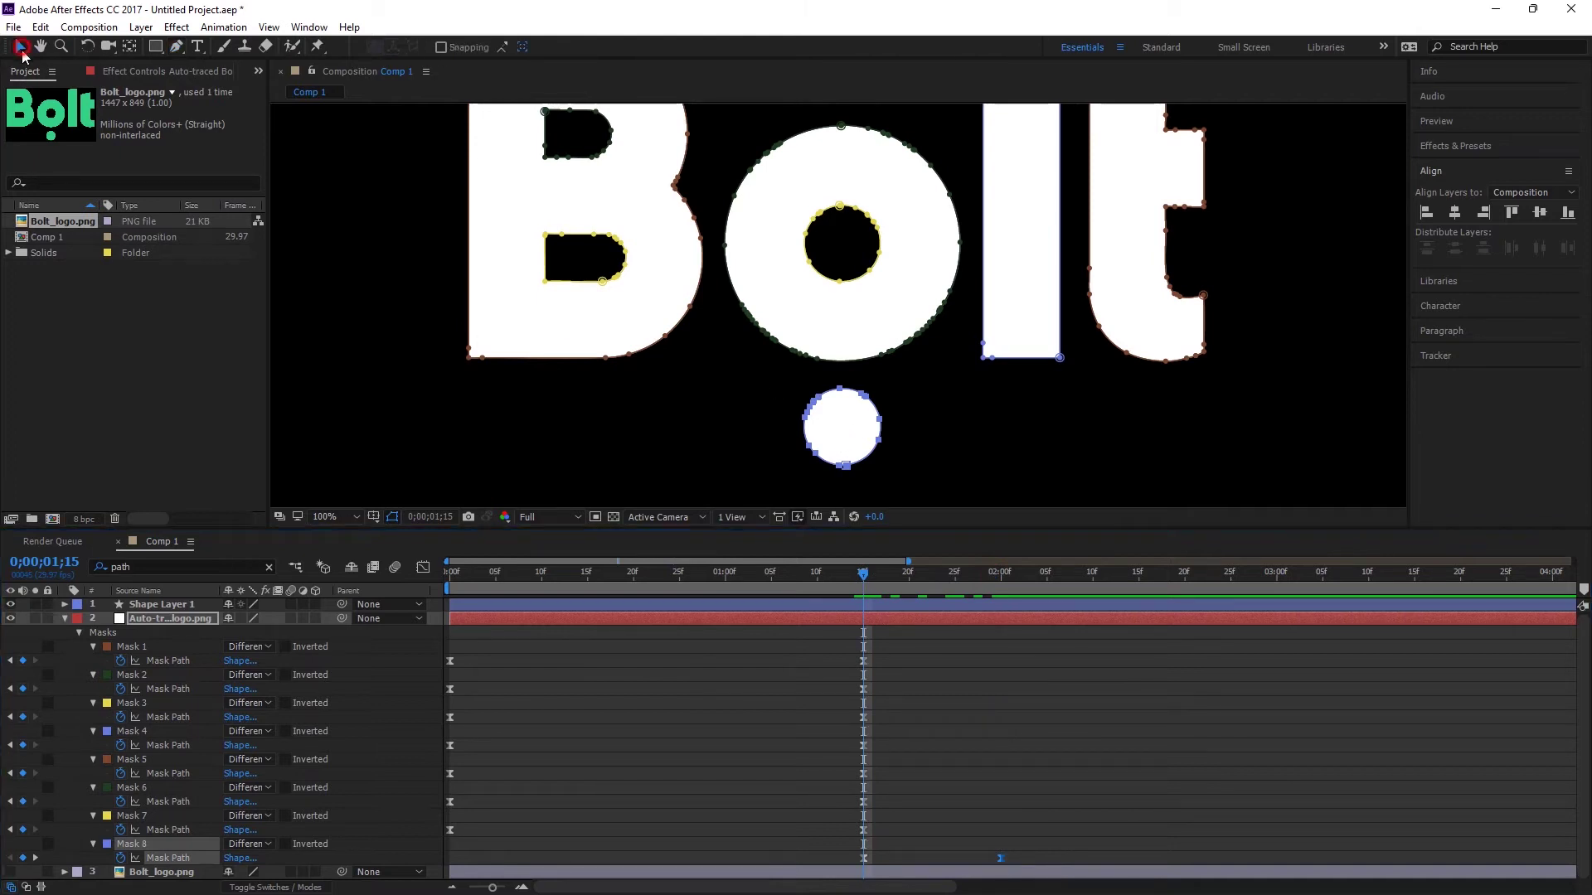
{"action": "left_click", "coordinate": [858, 415]}
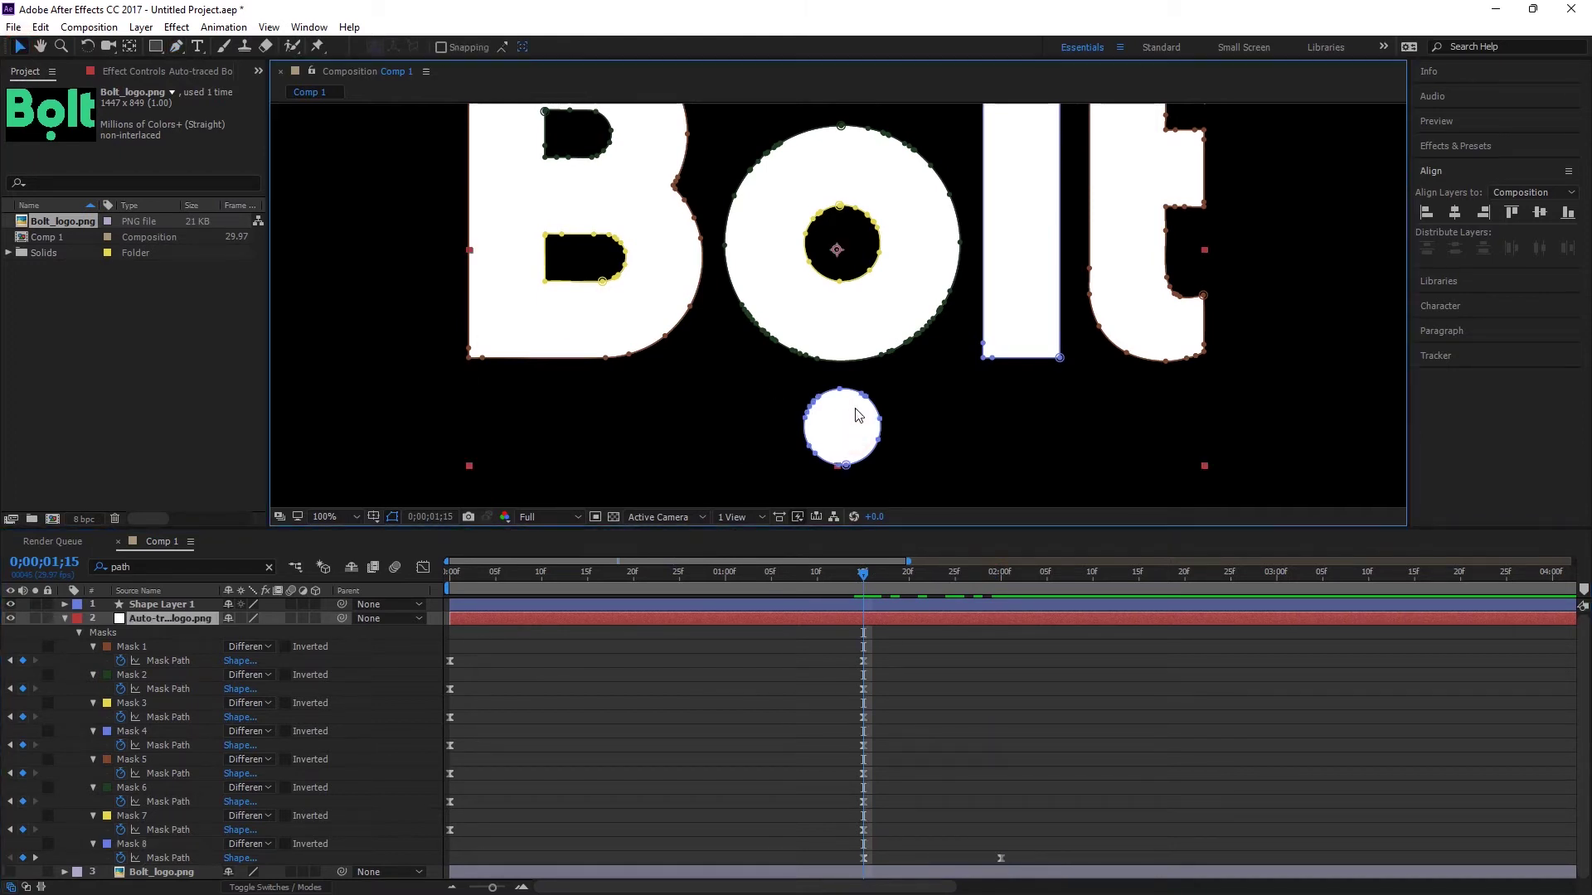
{"action": "left_click", "coordinate": [868, 400]}
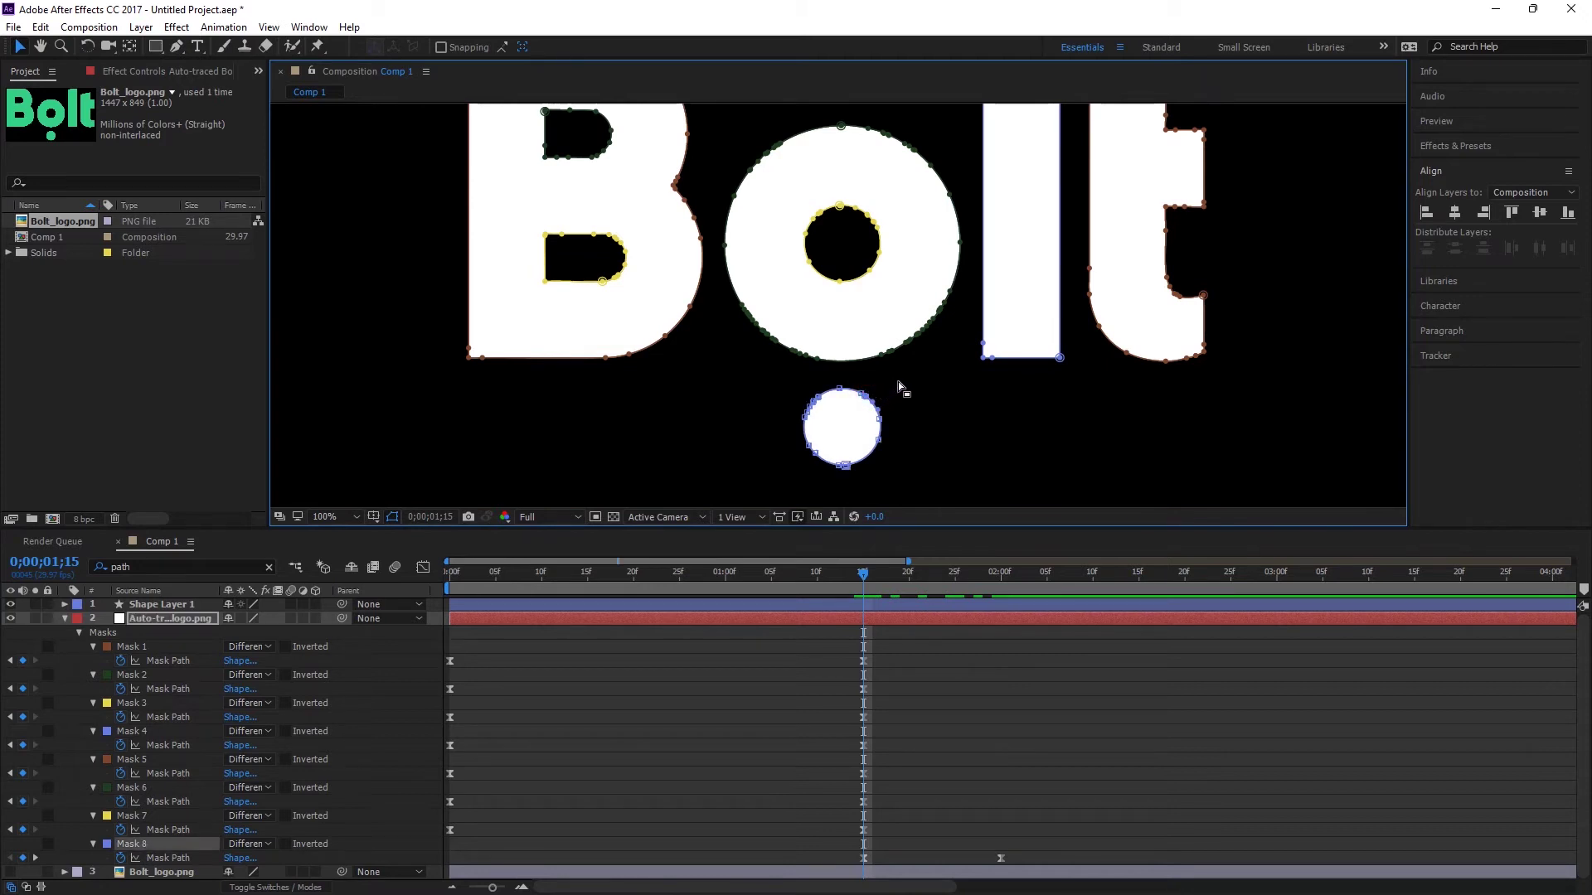
{"action": "left_click_drag", "start_coordinate": [898, 379], "coordinate": [775, 481]}
{"action": "left_click_drag", "start_coordinate": [868, 399], "coordinate": [883, 221]}
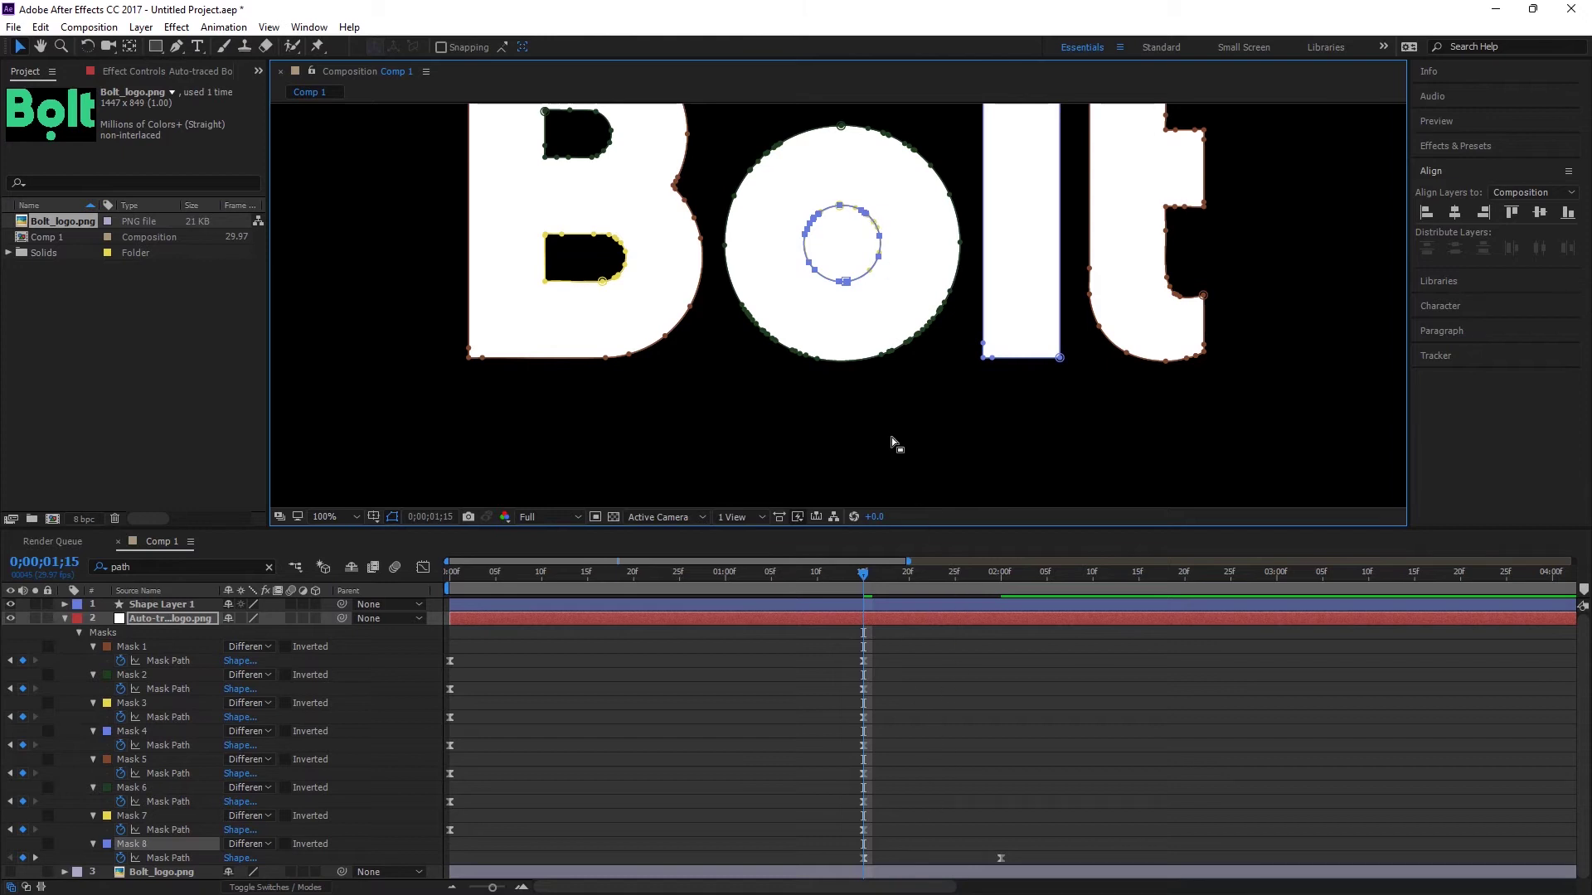
{"action": "left_click_drag", "start_coordinate": [866, 580], "coordinate": [853, 617]}
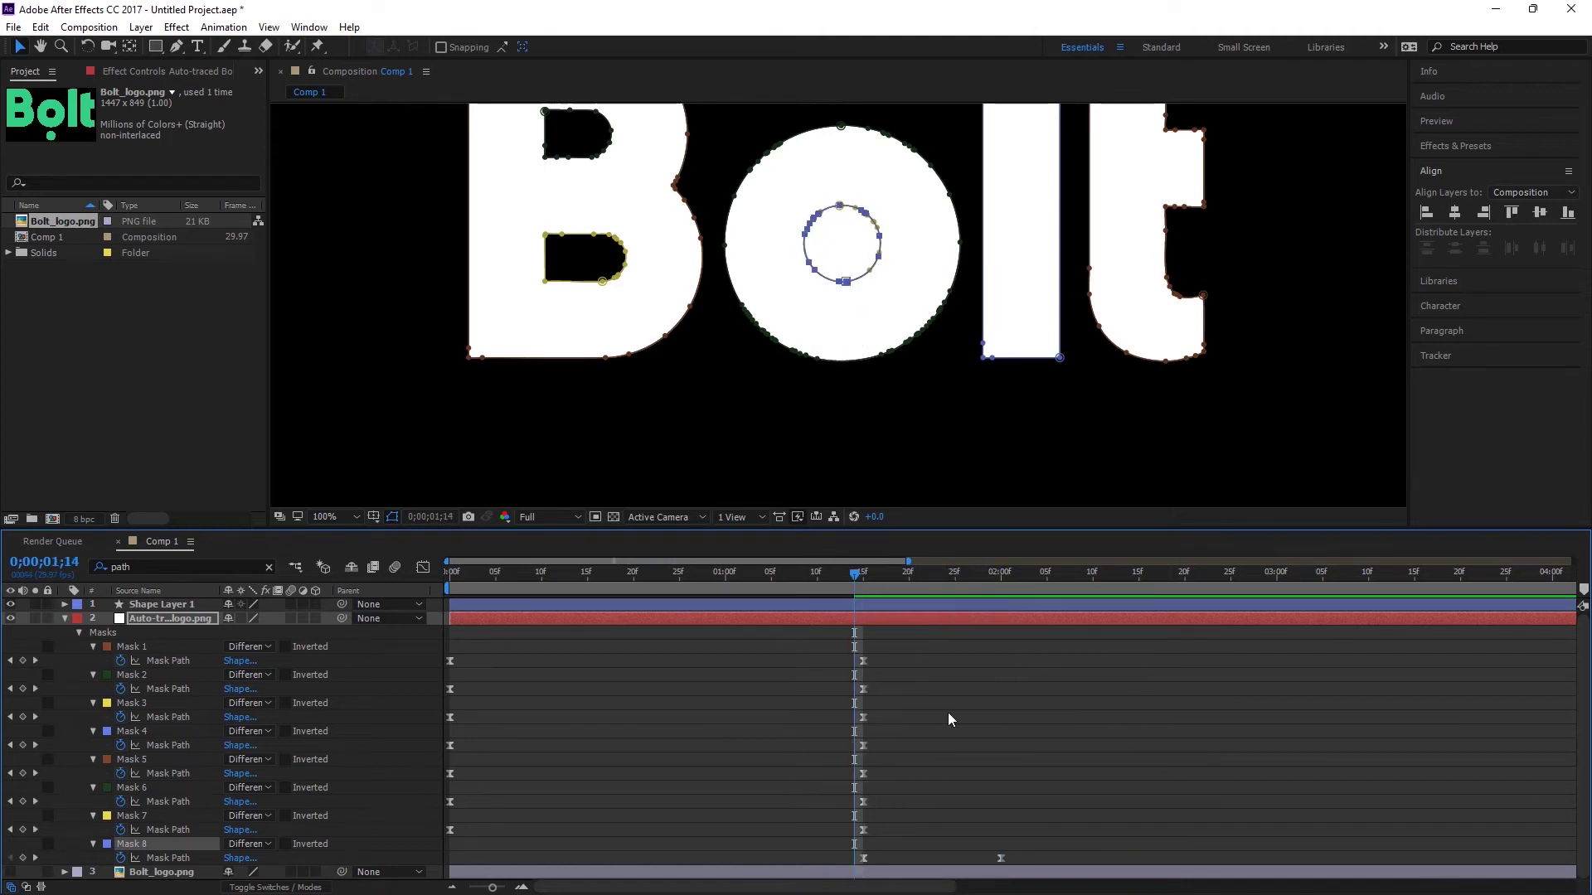
{"action": "left_click_drag", "start_coordinate": [1022, 855], "coordinate": [844, 867]}
- Ease both dot path keyframes in the speed graph and preview the drop
{"action": "left_click", "coordinate": [421, 571]}
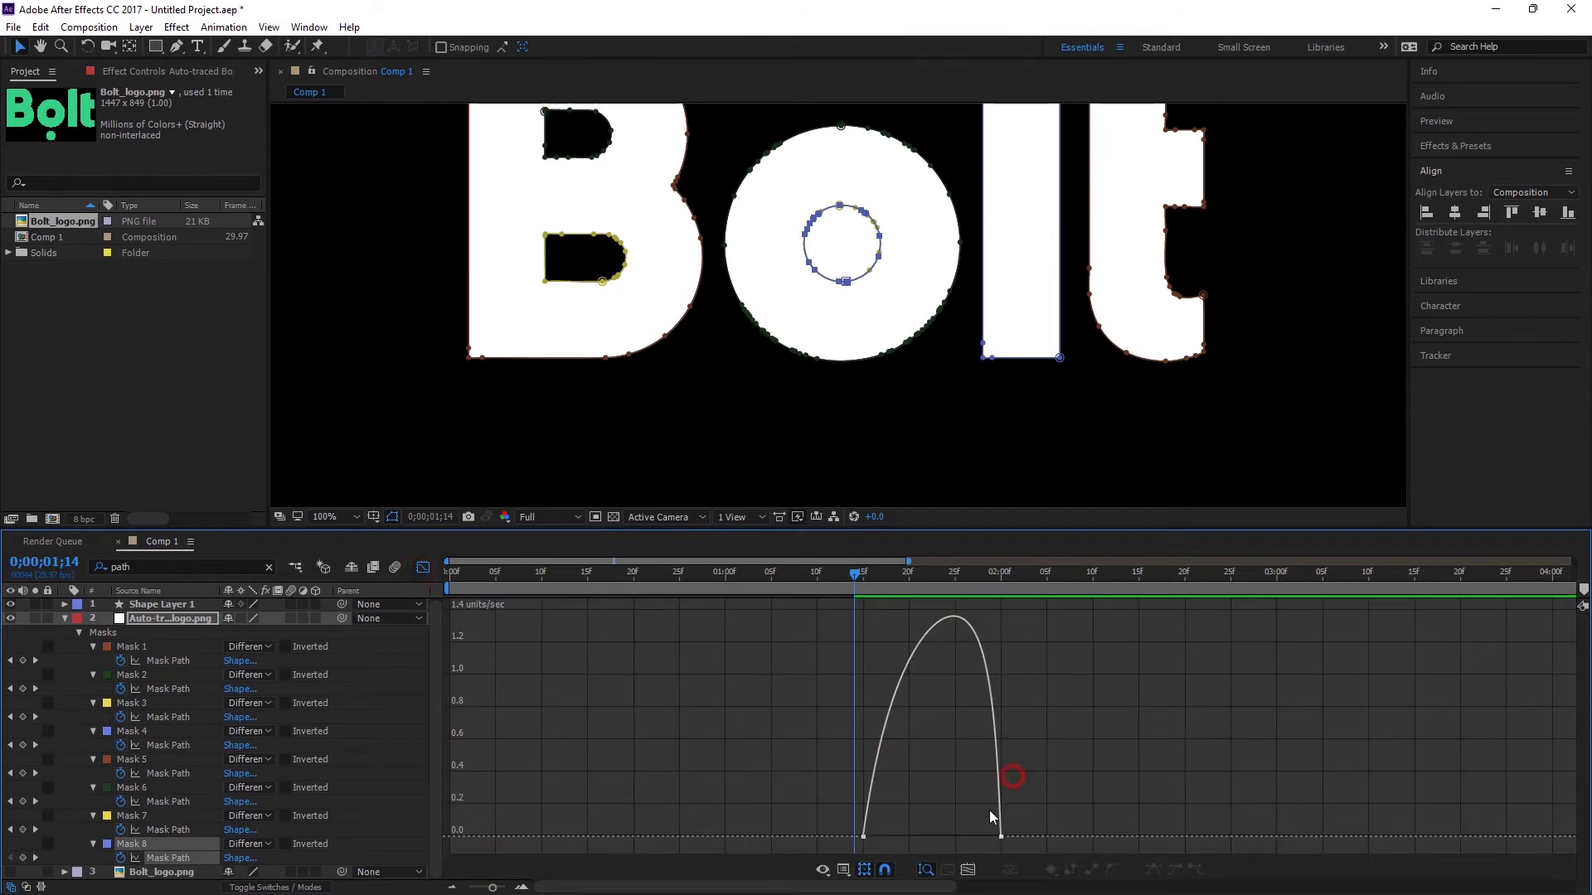
{"action": "left_click_drag", "start_coordinate": [1013, 750], "coordinate": [900, 841]}
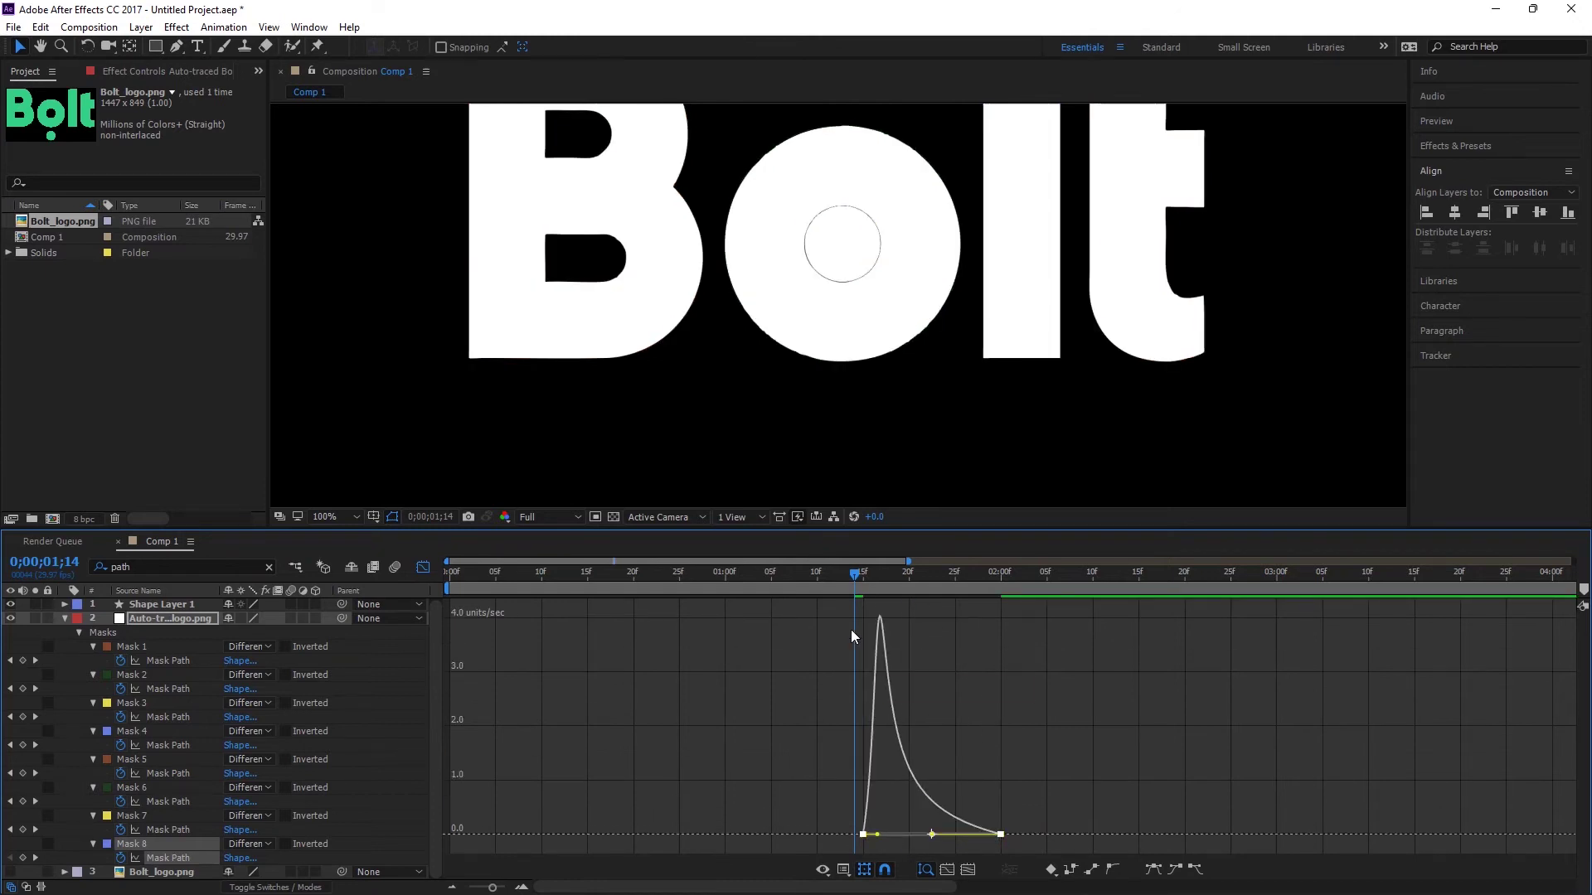
{"action": "key", "text": "space"}
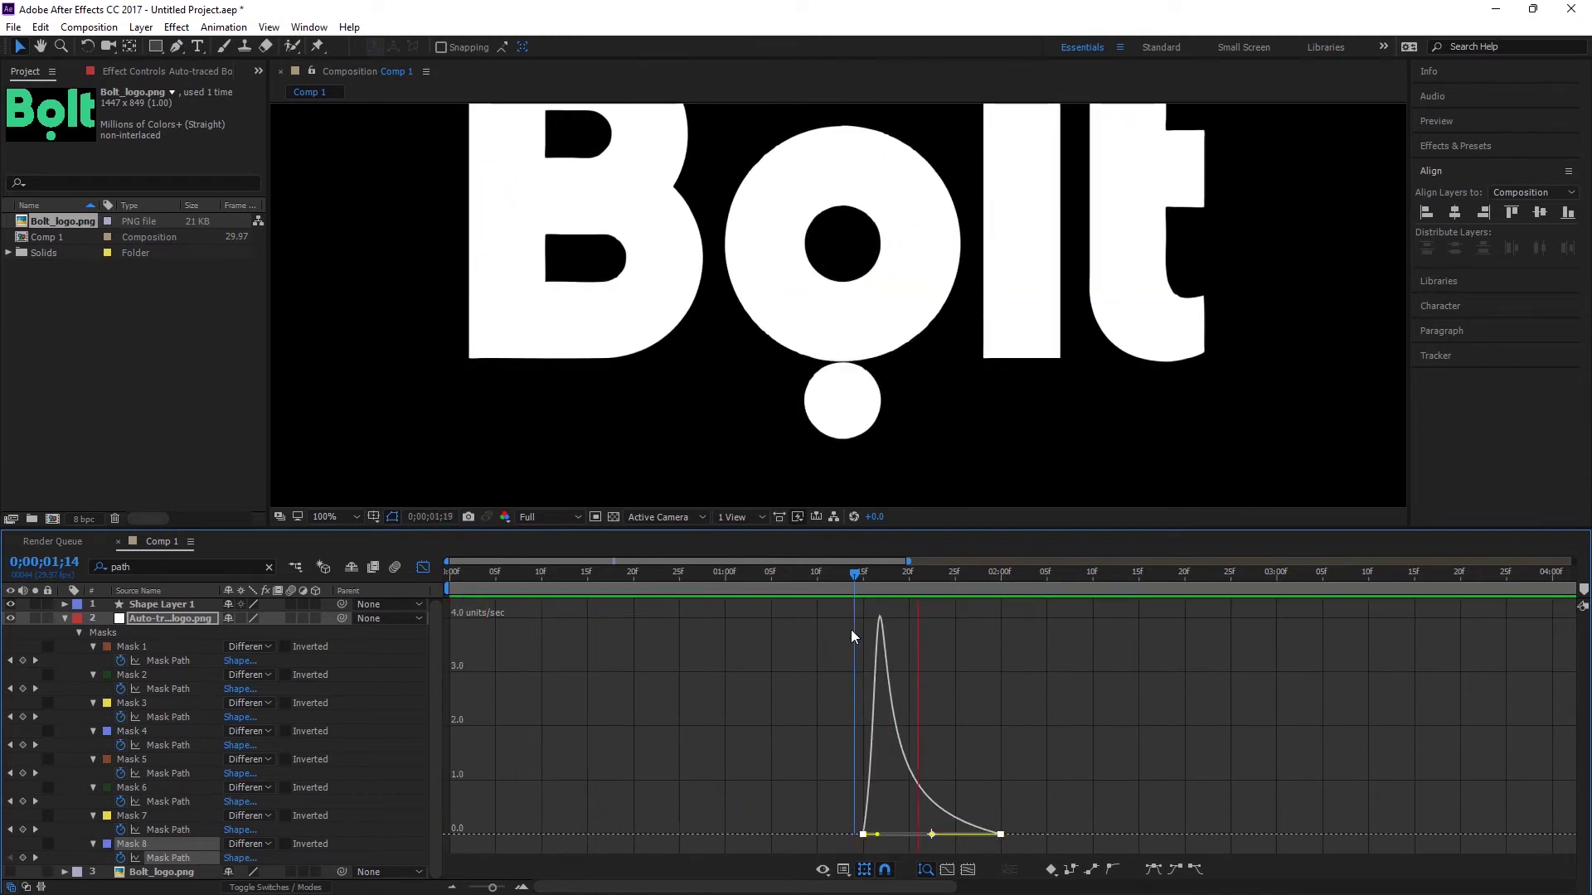
{"action": "key", "text": "space"}
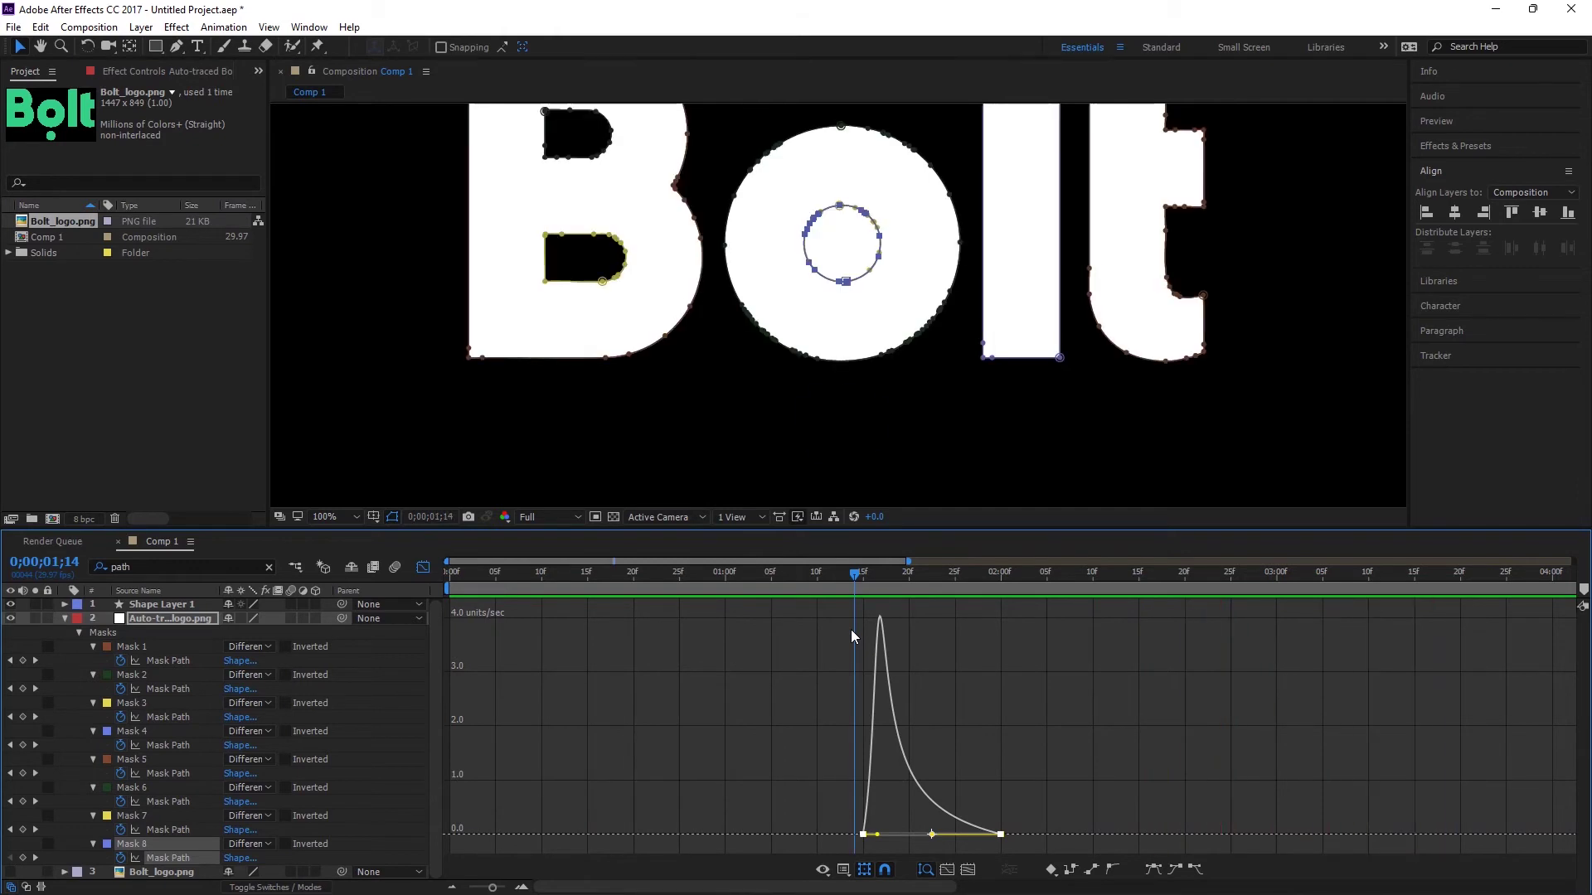
- Push the dot's final path keyframe later, to around 2;10
{"action": "left_click", "coordinate": [423, 569]}
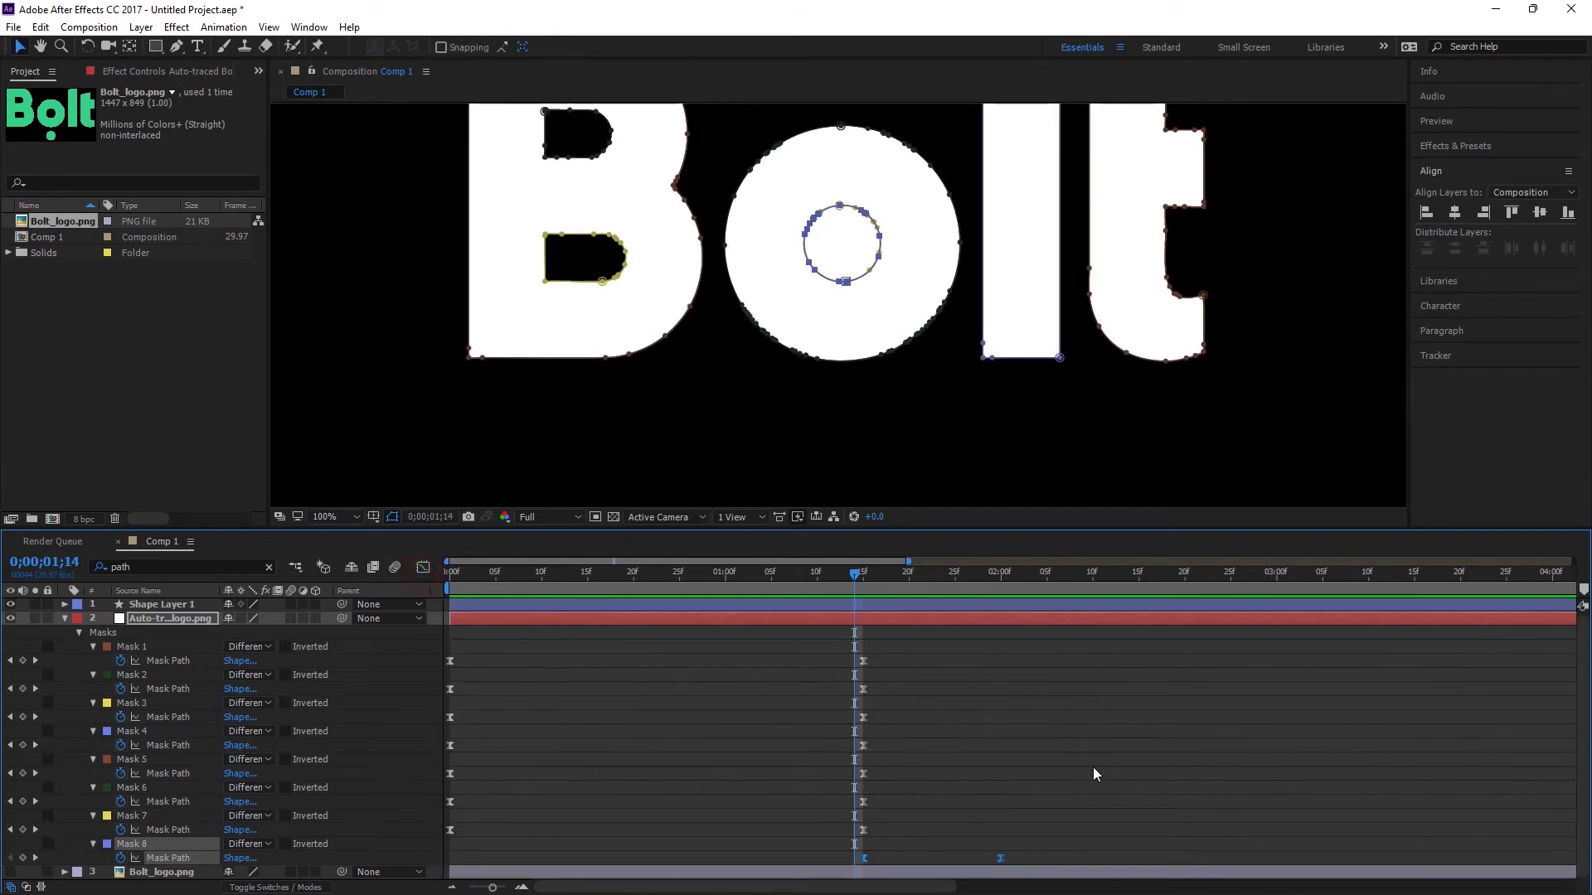
{"action": "left_click", "coordinate": [1094, 769]}
{"action": "left_click_drag", "start_coordinate": [1001, 860], "coordinate": [1101, 862]}
- Move the dot's final path keyframe to 2;15
{"action": "left_click", "coordinate": [1092, 578]}
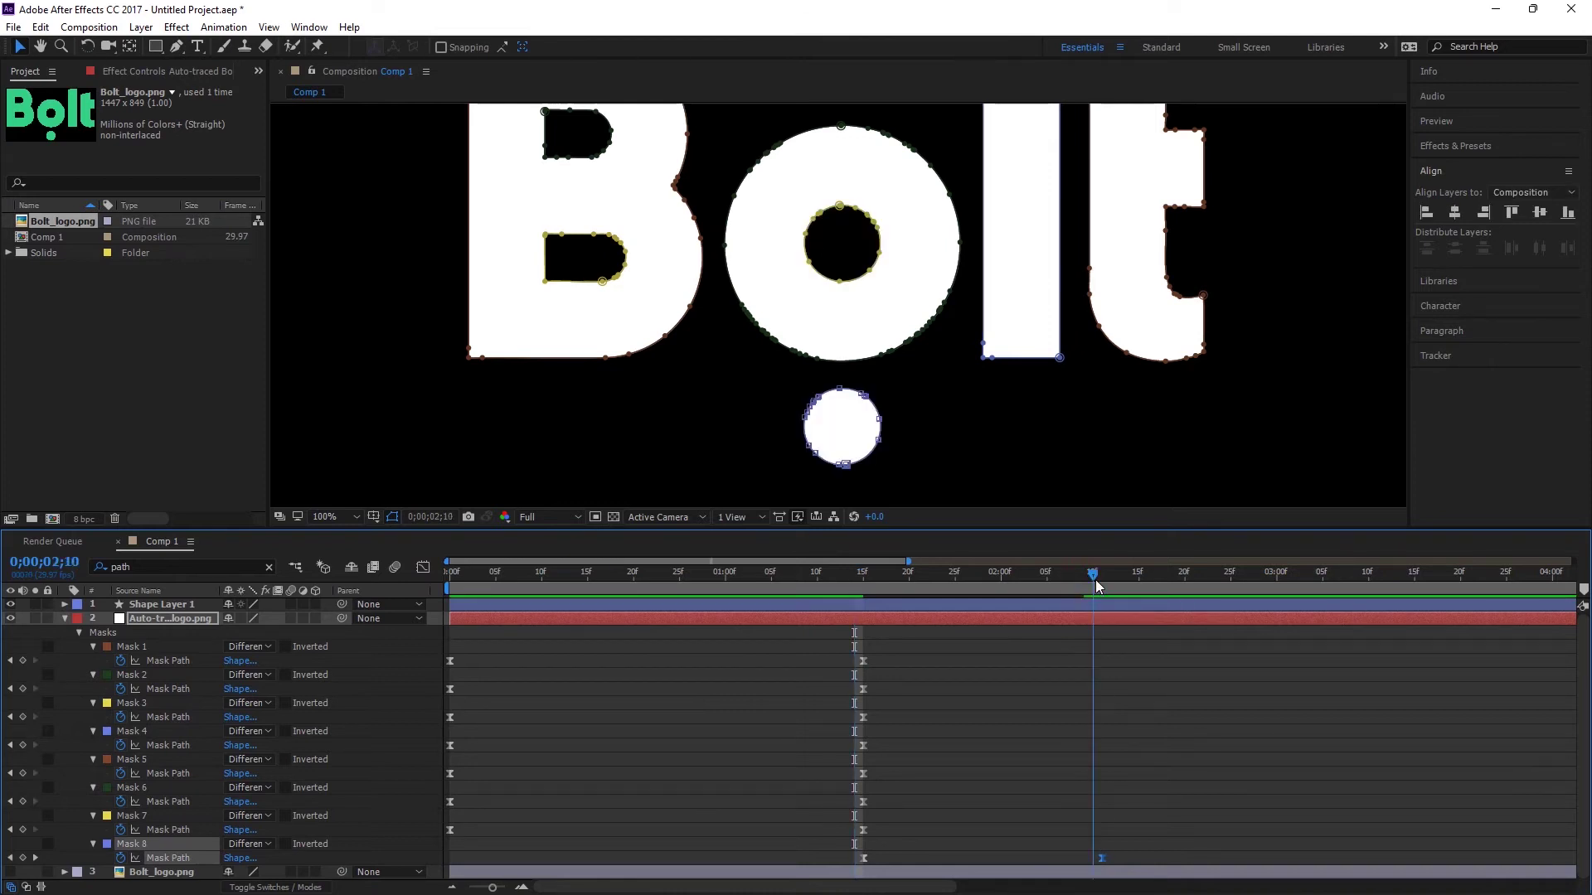
{"action": "left_click_drag", "start_coordinate": [1096, 580], "coordinate": [1139, 578]}
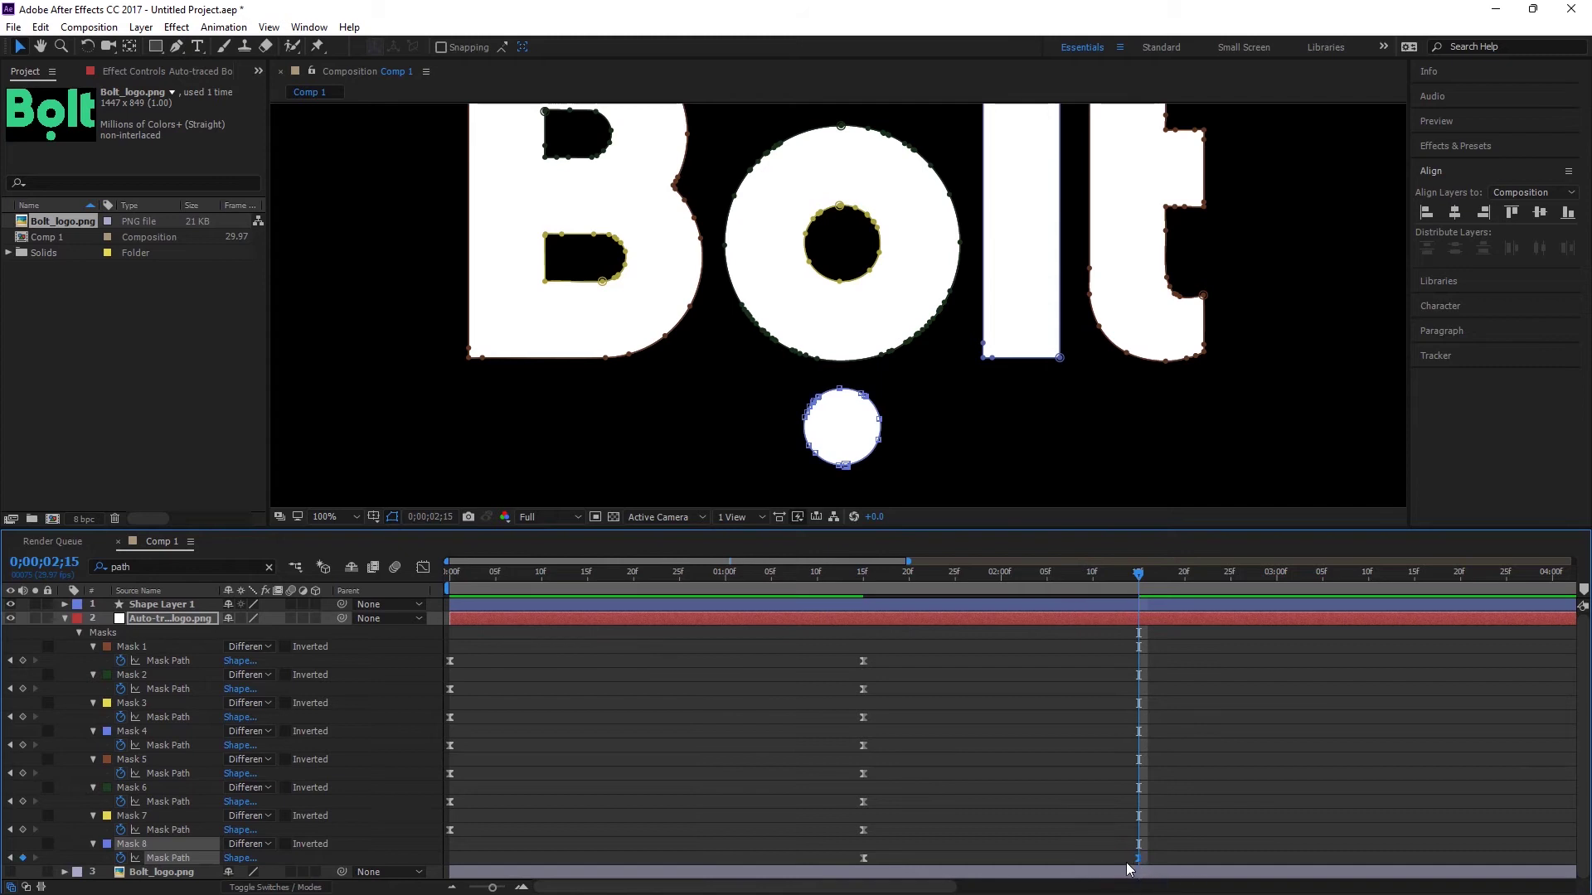
{"action": "left_click_drag", "start_coordinate": [831, 578], "coordinate": [862, 602]}
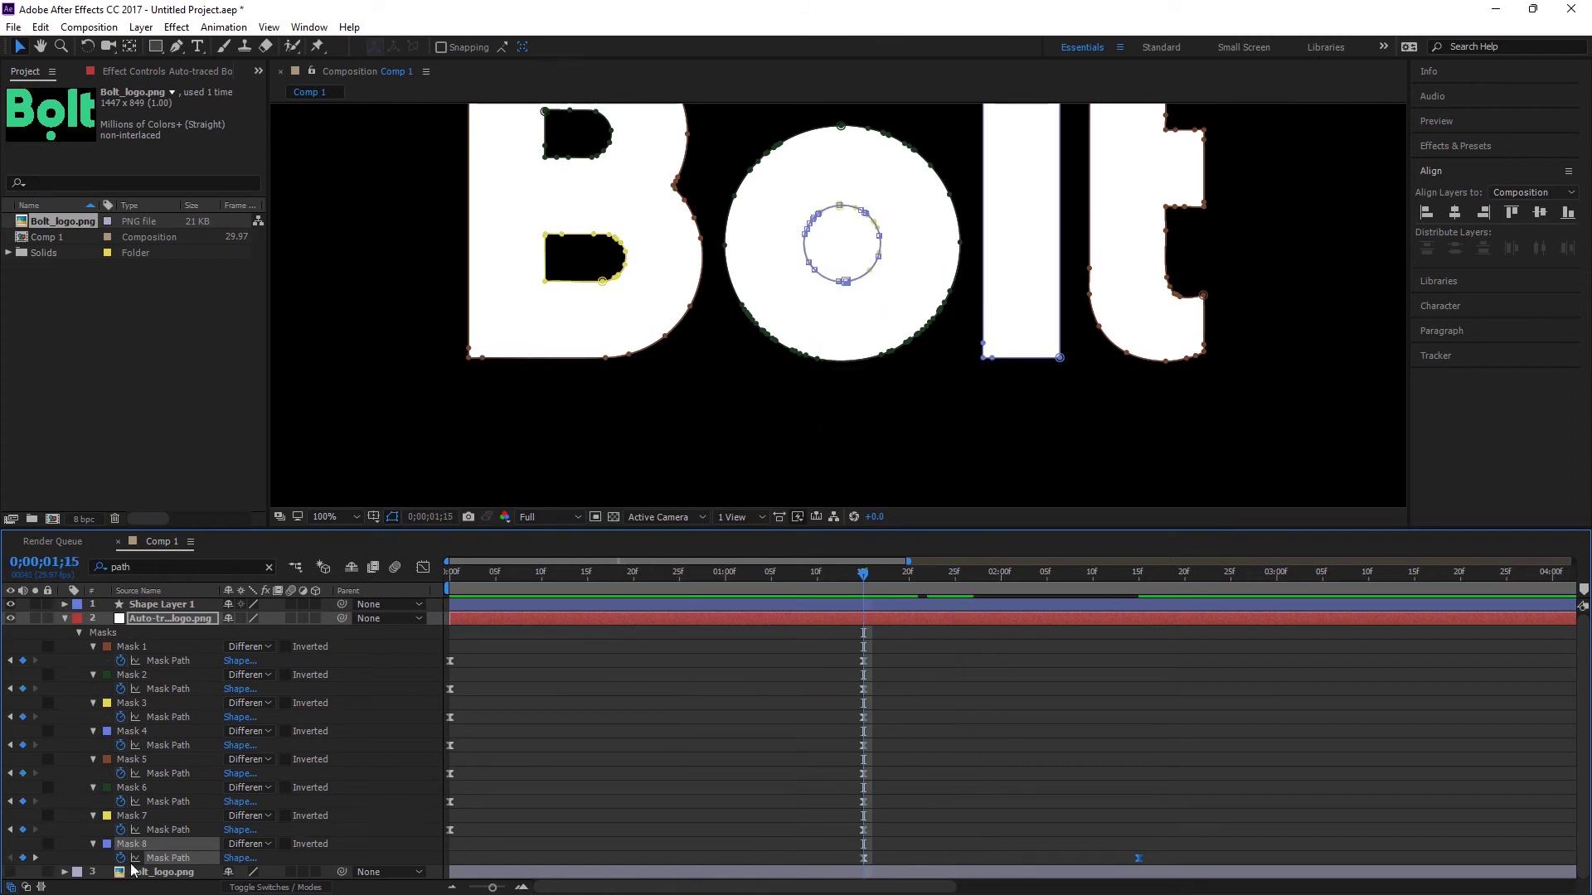
- Keyframe Mask 8's opacity at 0% on 1;15 and 100% on 1;16
{"action": "left_click", "coordinate": [92, 844]}
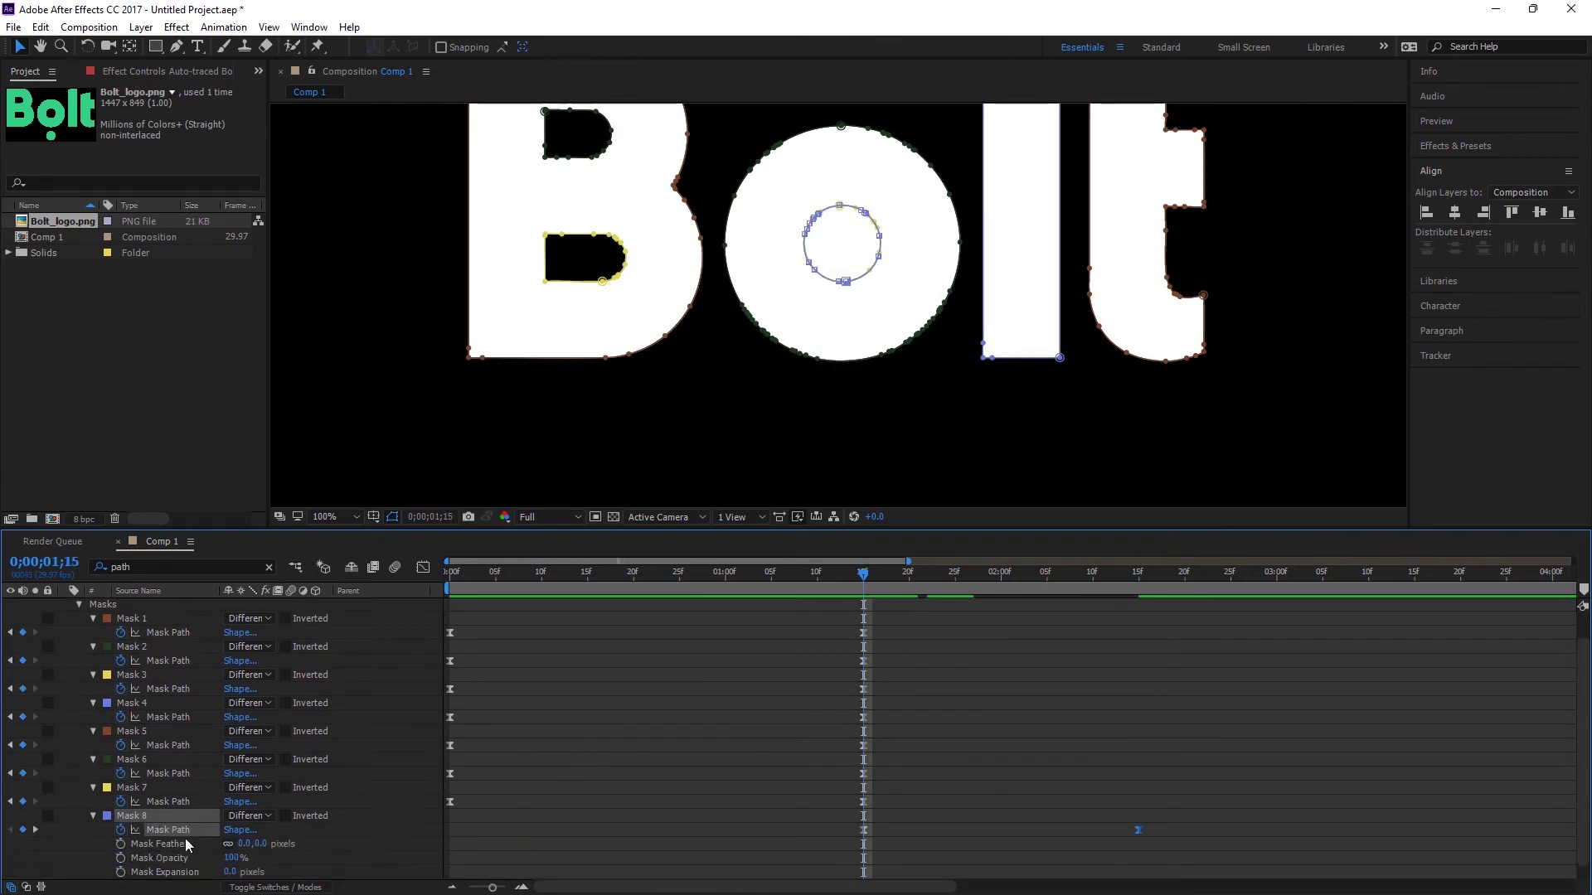
{"action": "scroll", "coordinate": [187, 845], "scroll_direction": "down", "scroll_amount": 1}
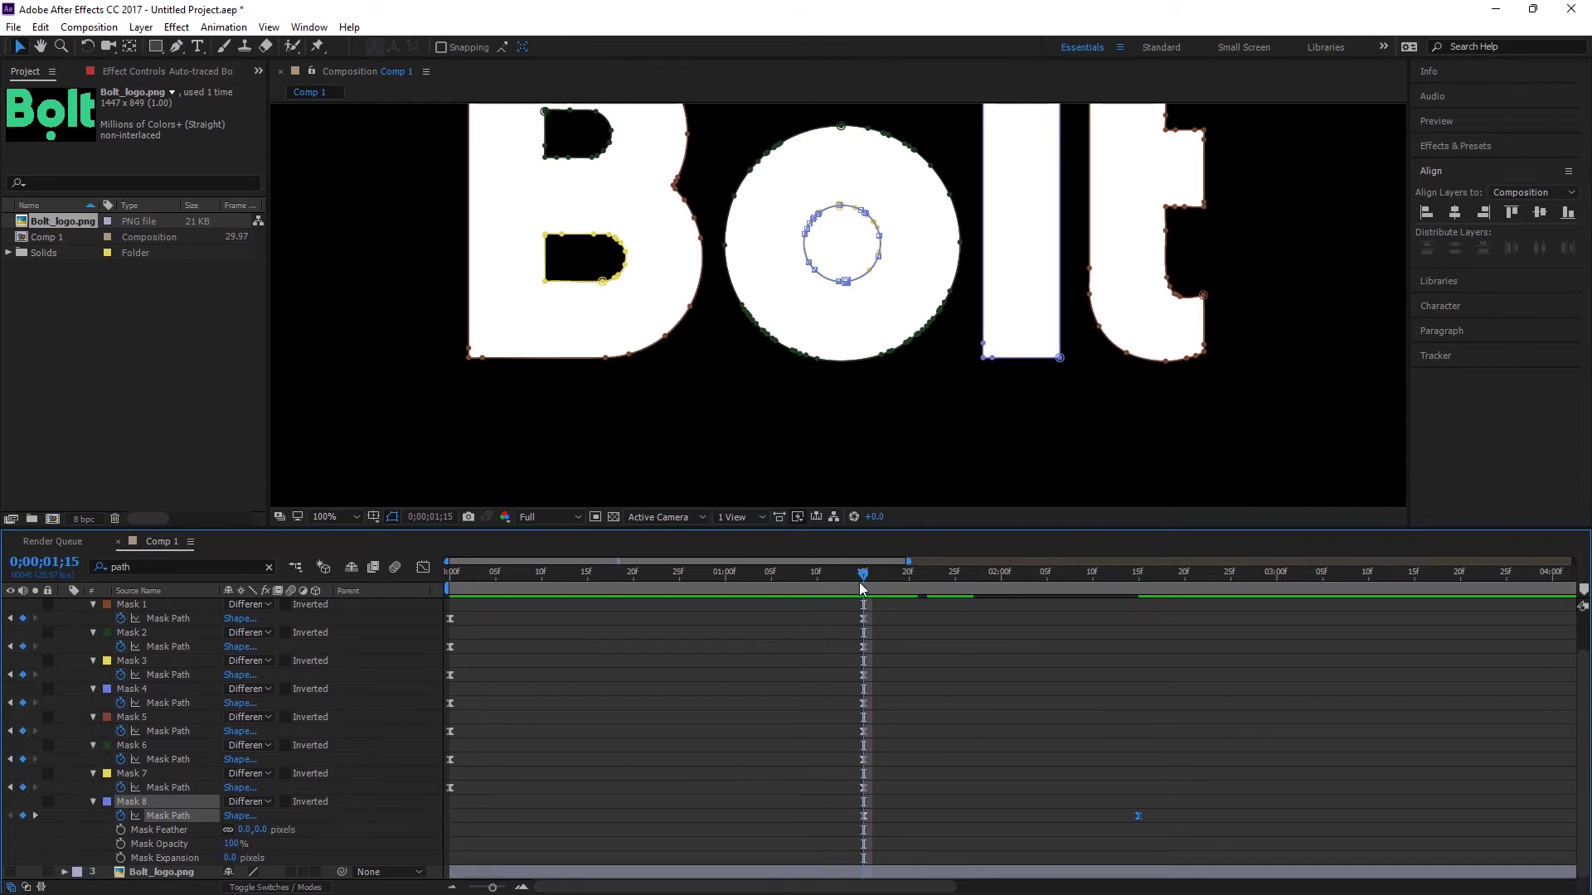
{"action": "left_click", "coordinate": [121, 844]}
{"action": "key", "text": "Page_Down"}
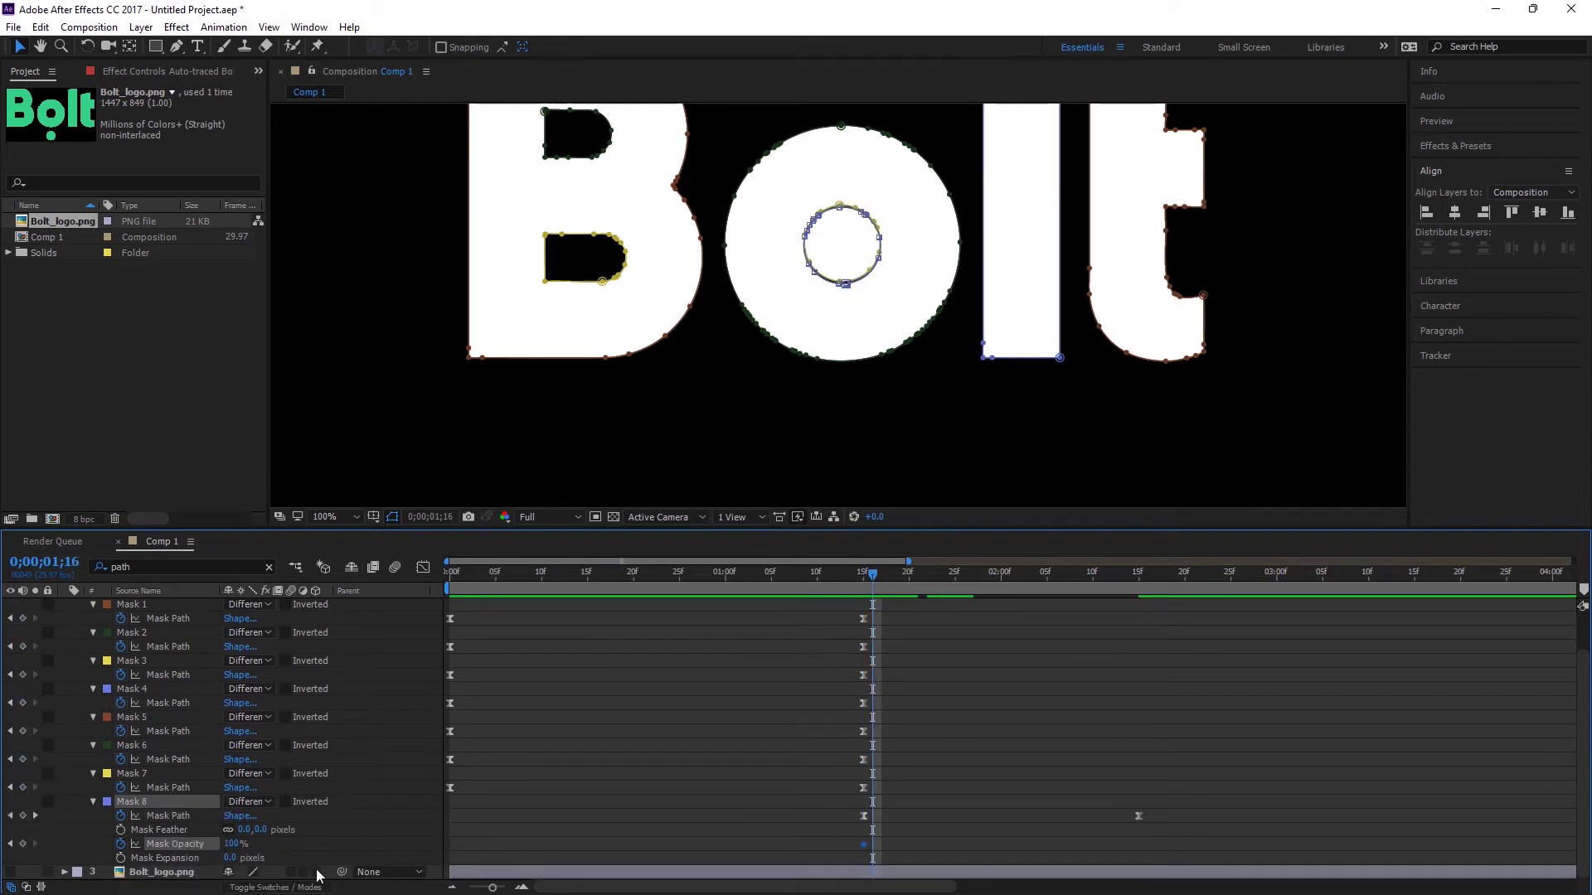
{"action": "left_click_drag", "start_coordinate": [873, 578], "coordinate": [863, 578]}
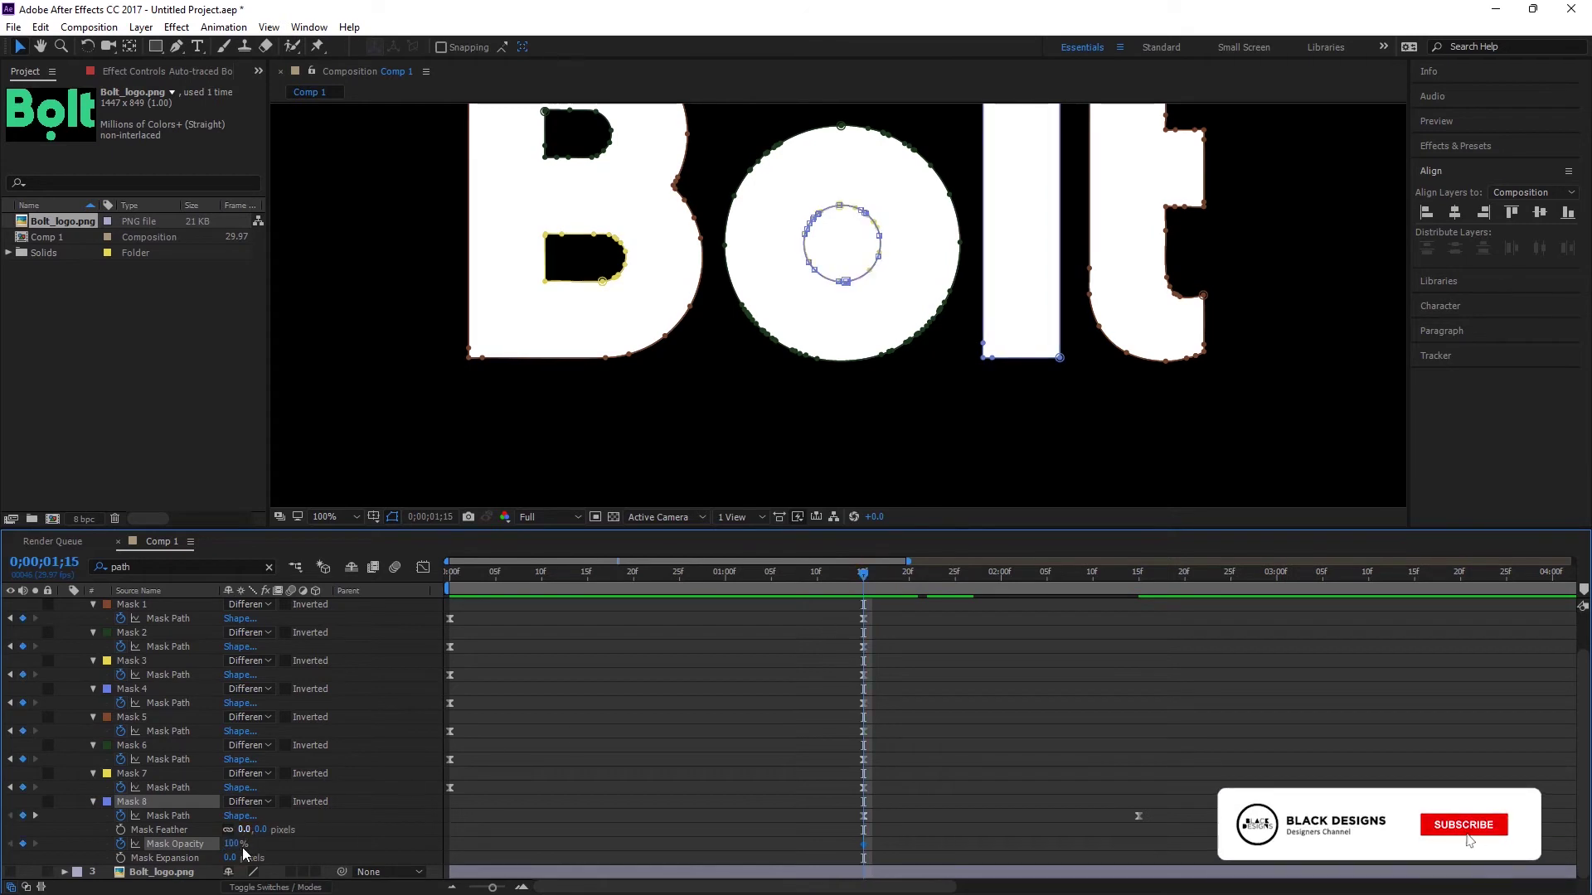
{"action": "left_click_drag", "start_coordinate": [231, 844], "coordinate": [208, 846]}
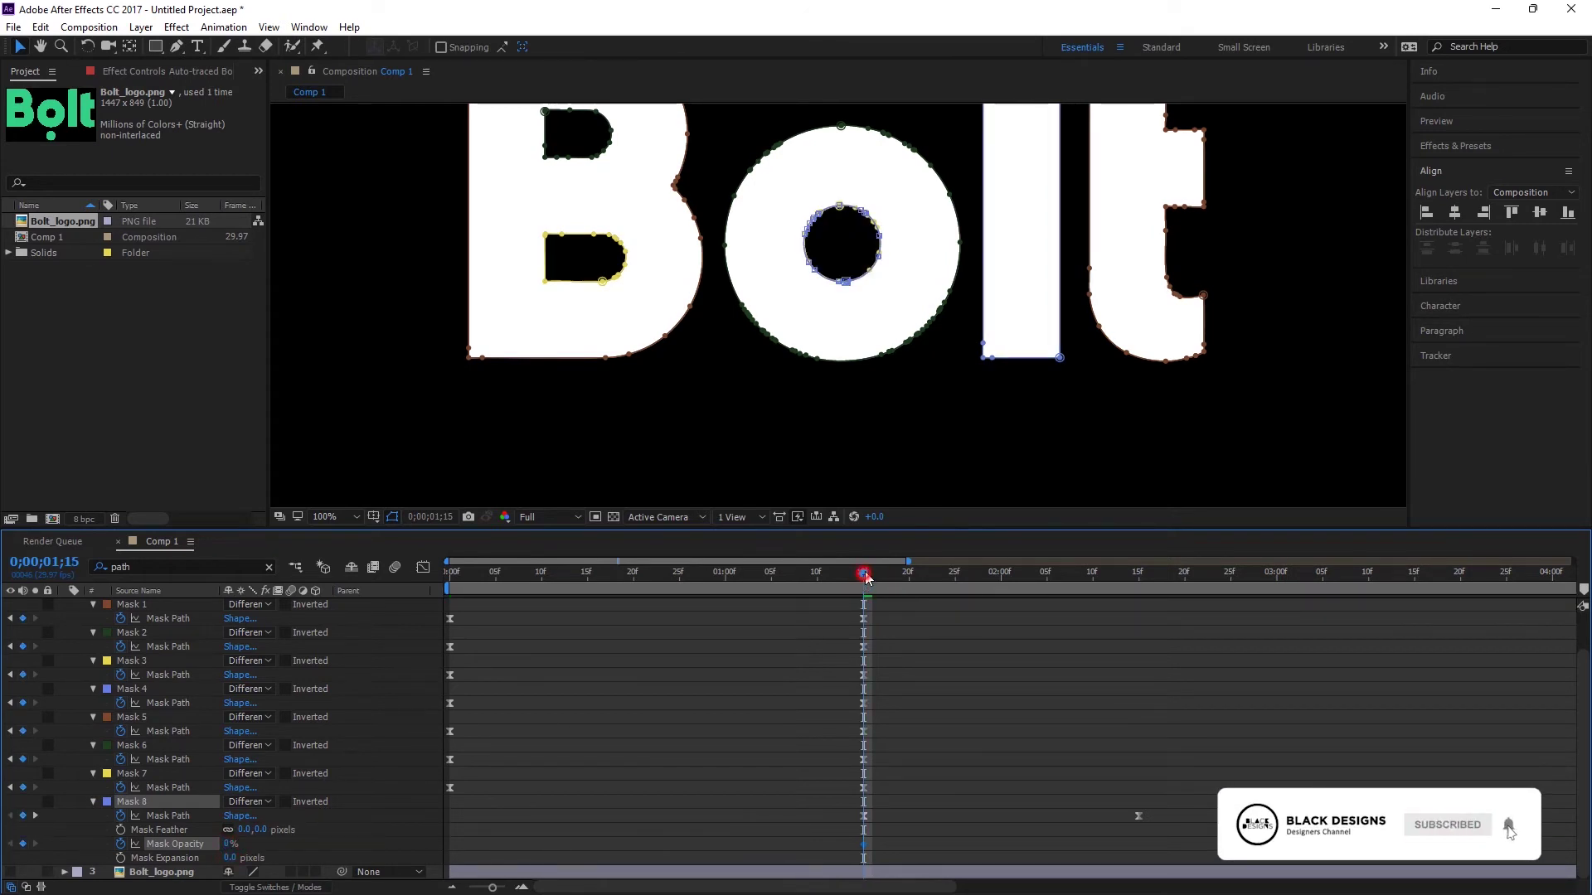
{"action": "left_click_drag", "start_coordinate": [866, 578], "coordinate": [872, 576]}
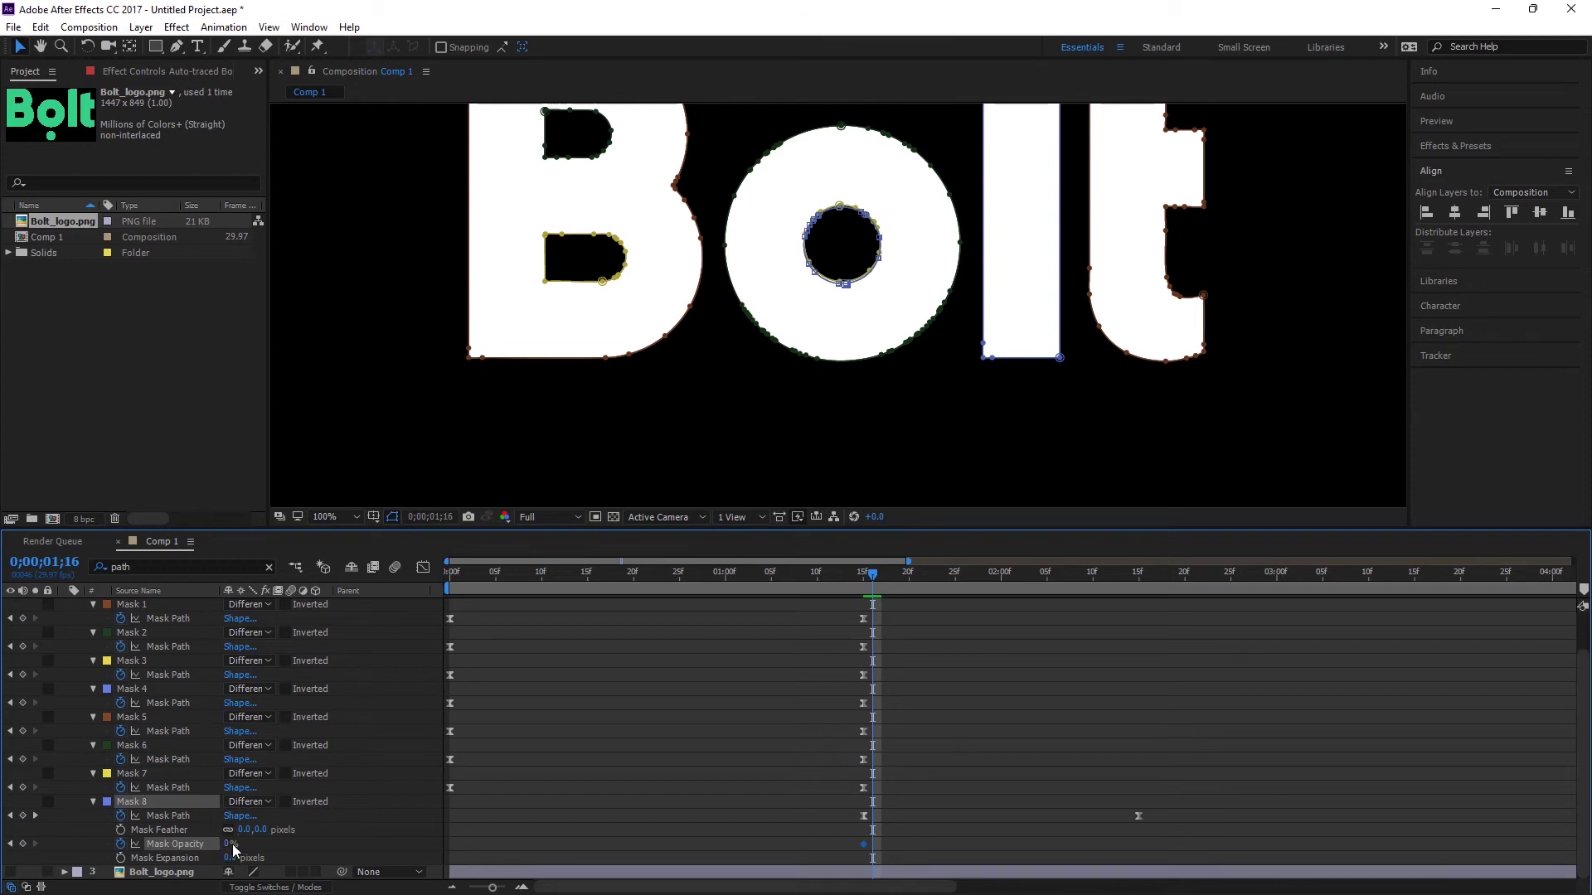
{"action": "mouse_move", "coordinate": [226, 844]}
{"action": "left_mouse_down"}
{"action": "mouse_move", "coordinate": [253, 843]}
{"action": "mouse_move", "coordinate": [232, 844]}
{"action": "left_mouse_up"}
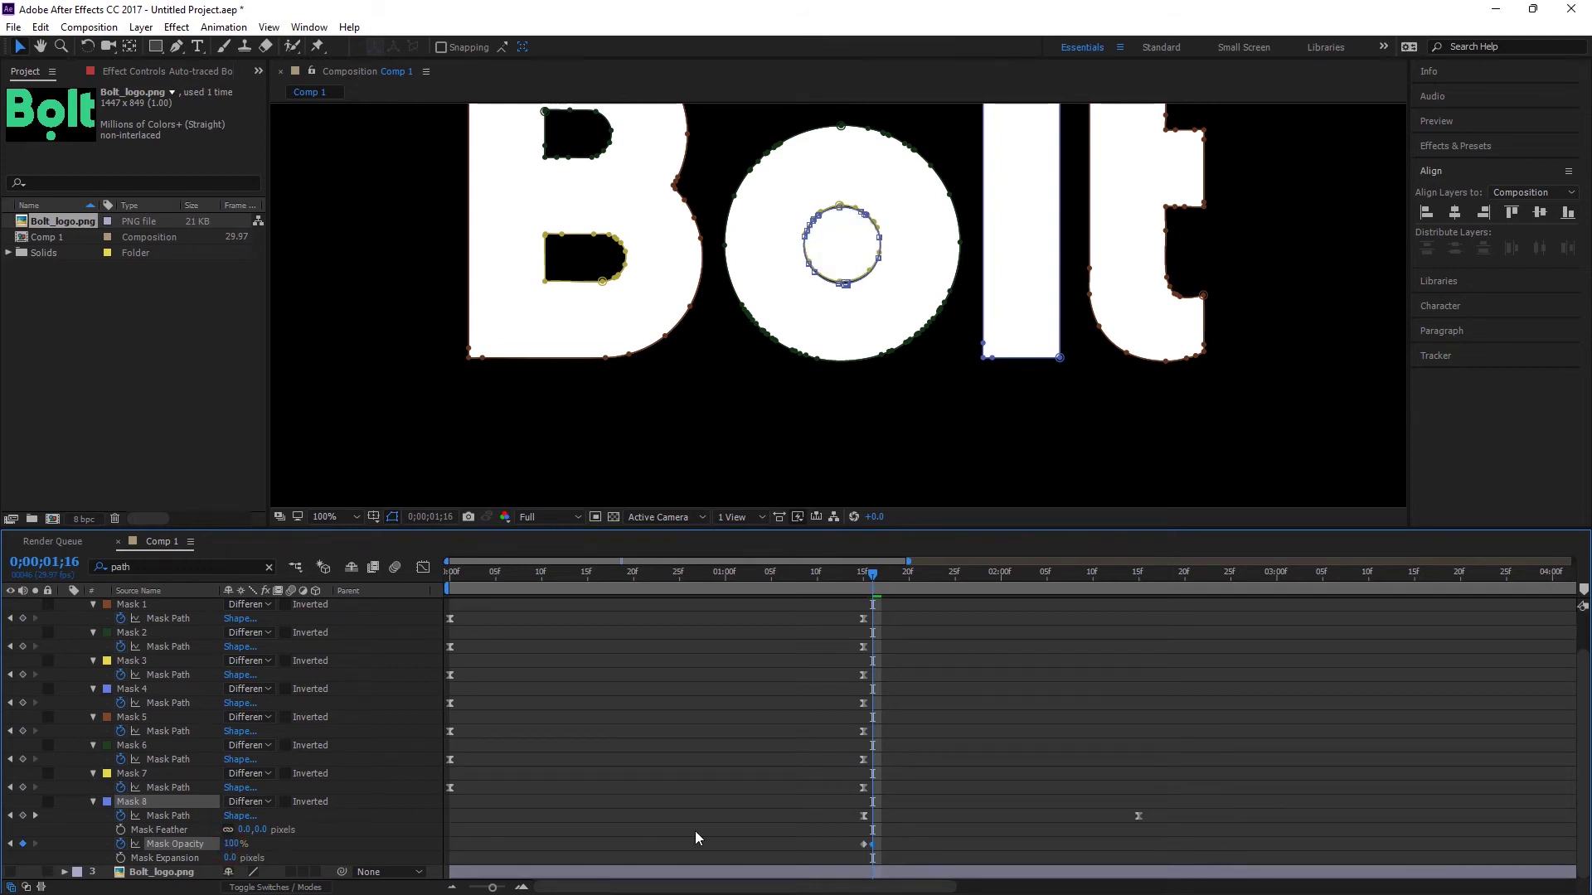
{"action": "left_click_drag", "start_coordinate": [851, 577], "coordinate": [415, 585]}
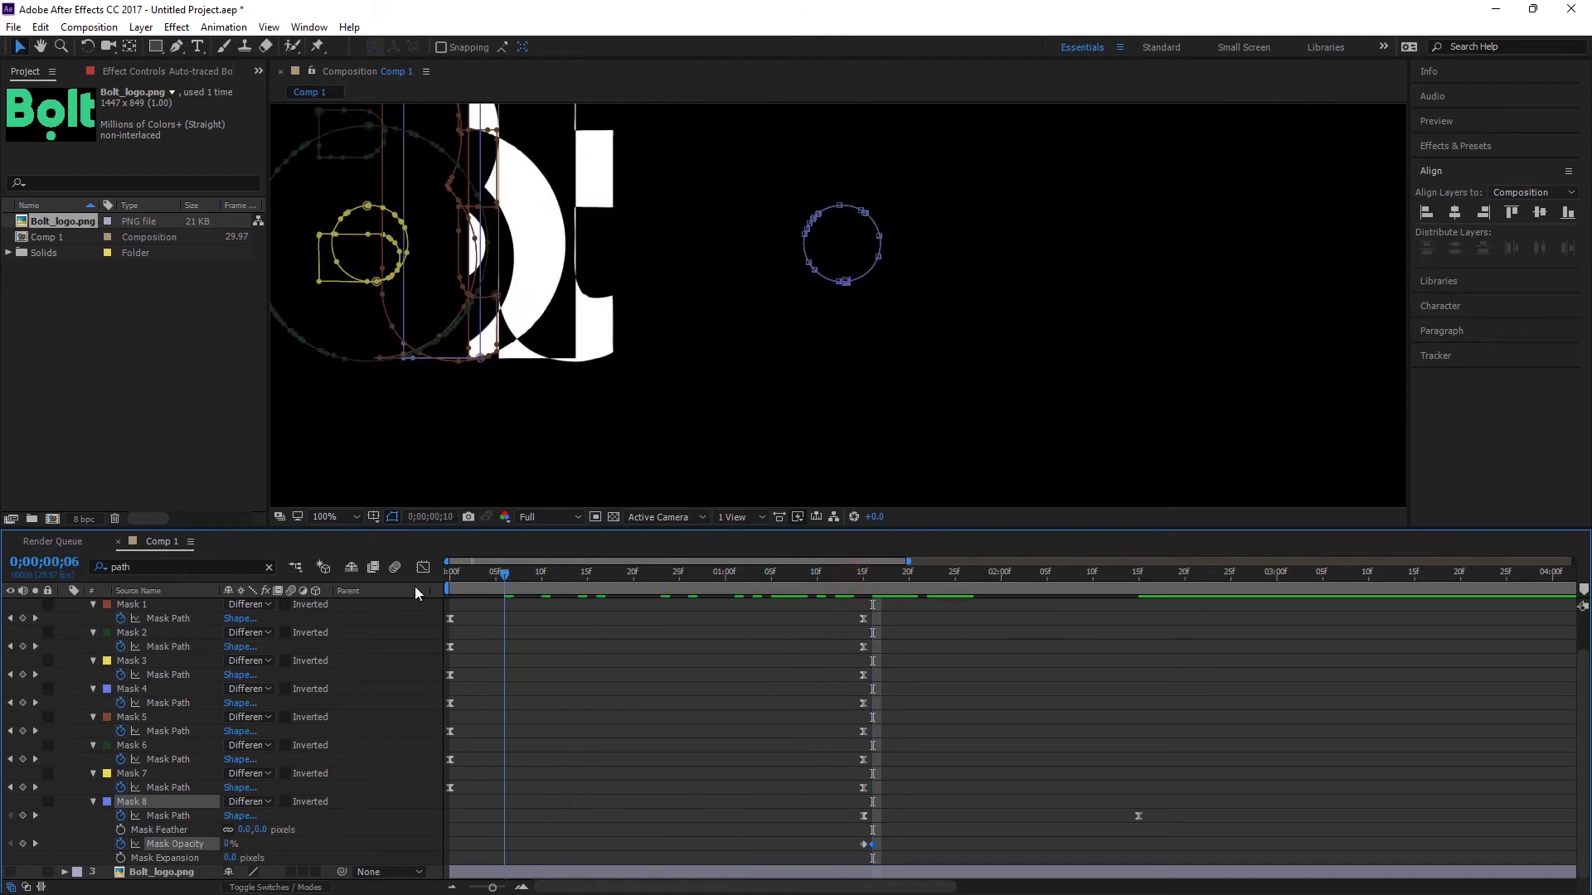
{"action": "key", "text": "space"}
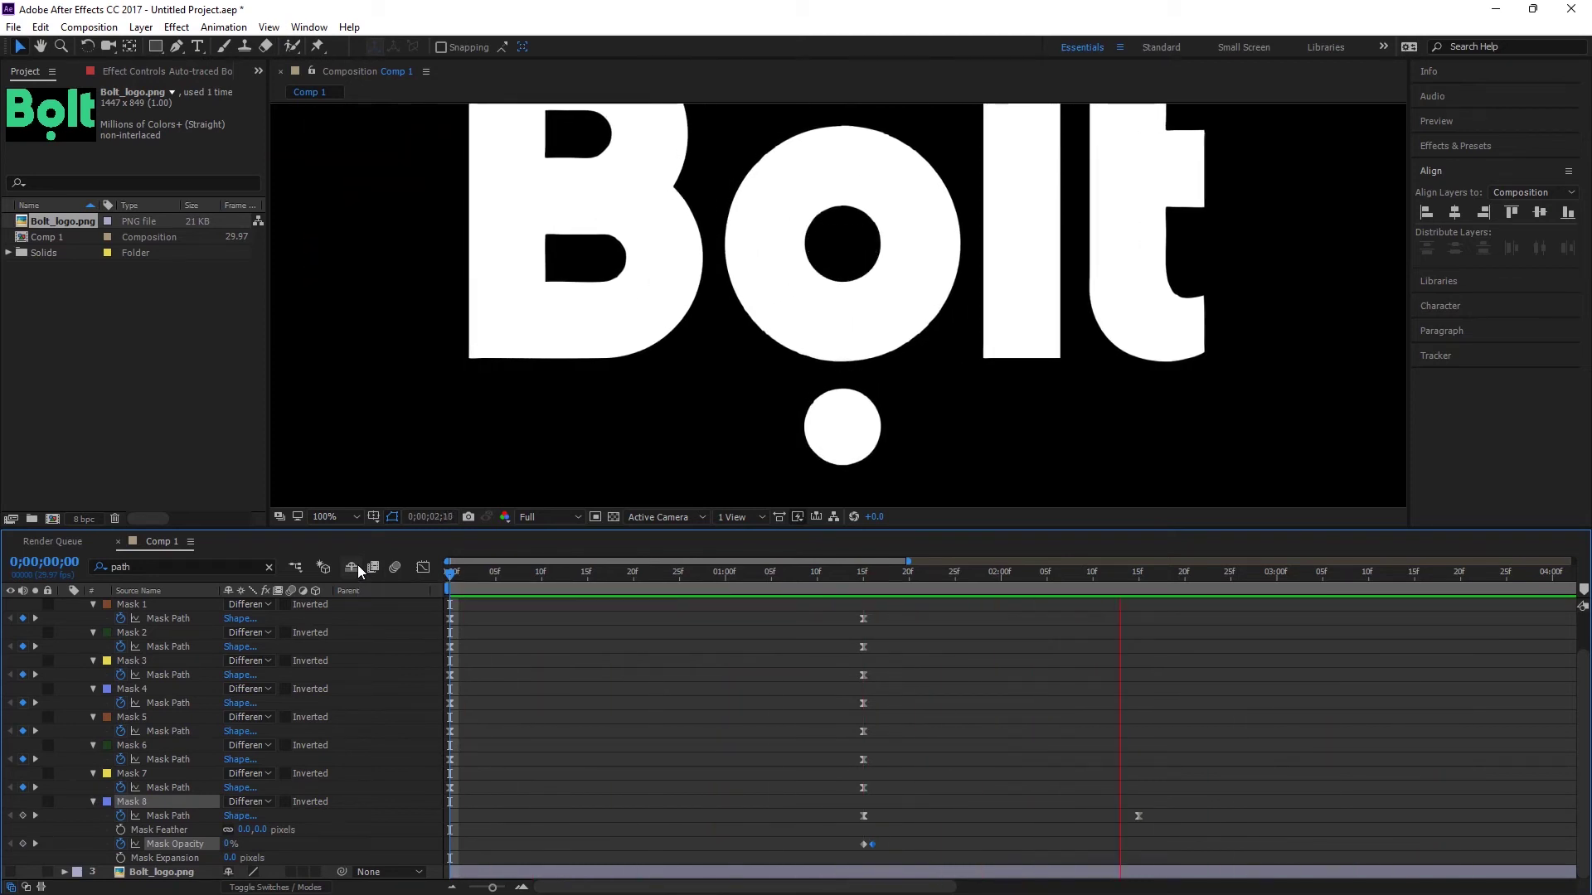
{"action": "key", "text": "space"}
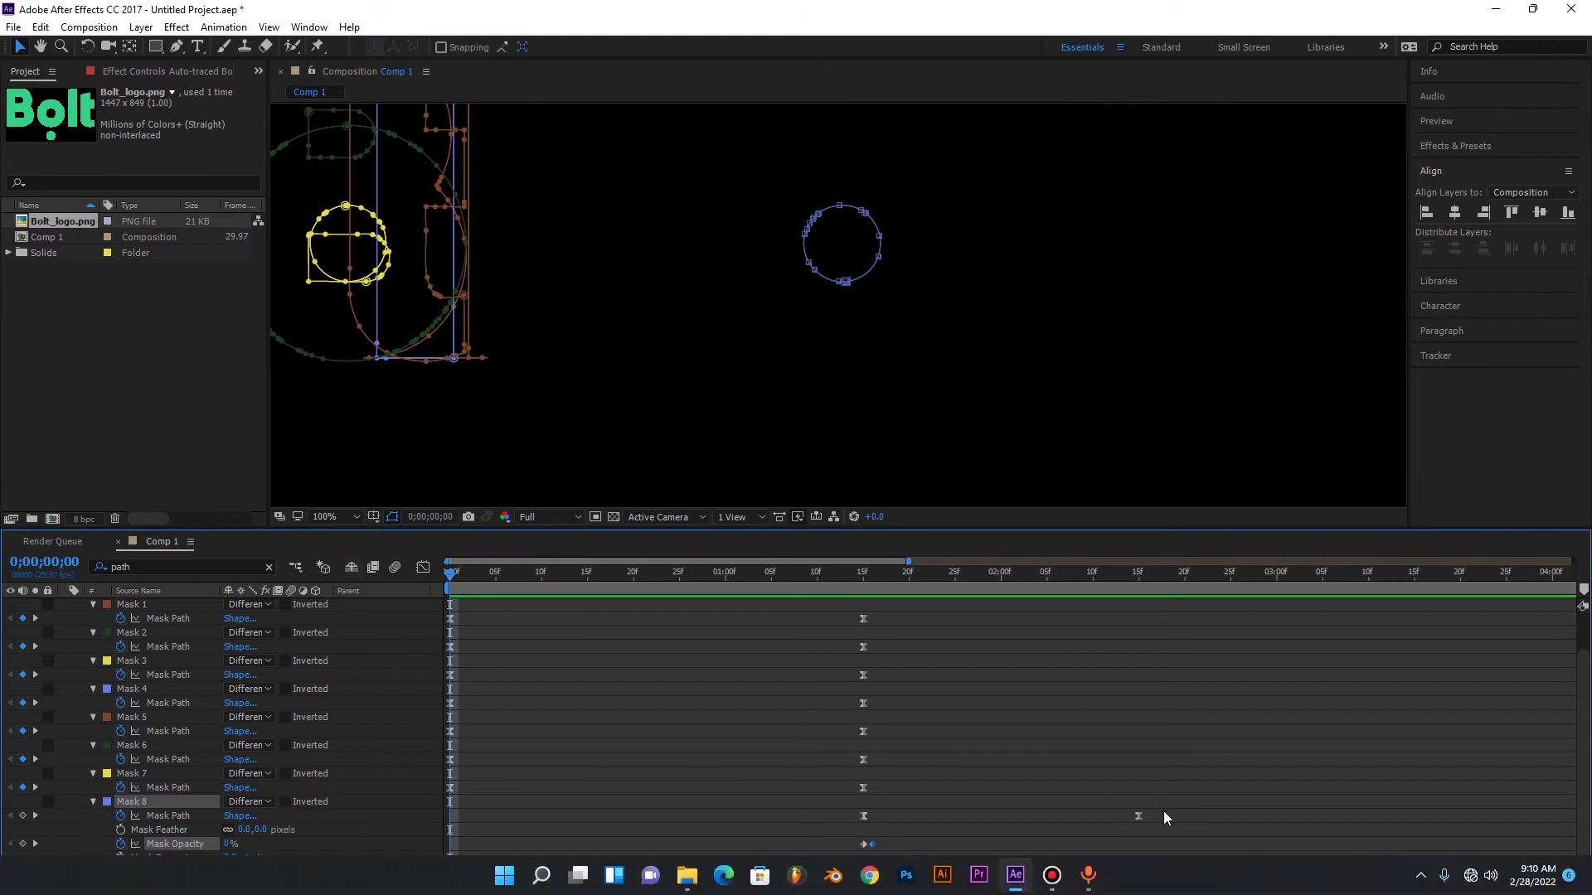
{"action": "left_click_drag", "start_coordinate": [1163, 811], "coordinate": [838, 824]}
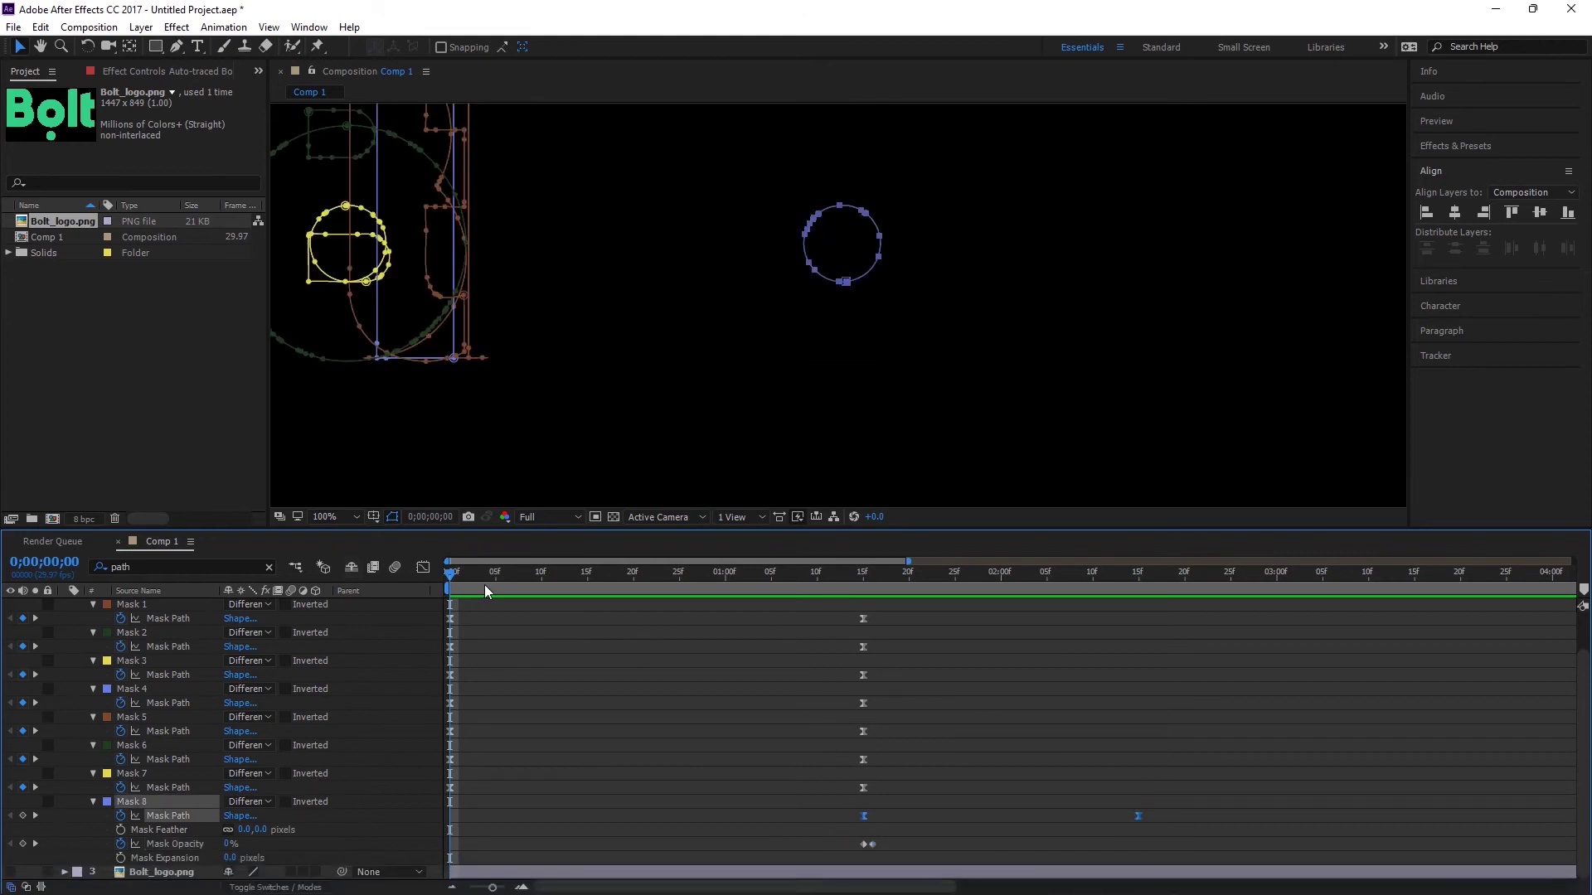
- Show the dot's eased speed curve from 1;15 to 2;15, preview, then return to 1;15
{"action": "left_click", "coordinate": [424, 568]}
{"action": "left_click_drag", "start_coordinate": [1226, 784], "coordinate": [957, 827]}
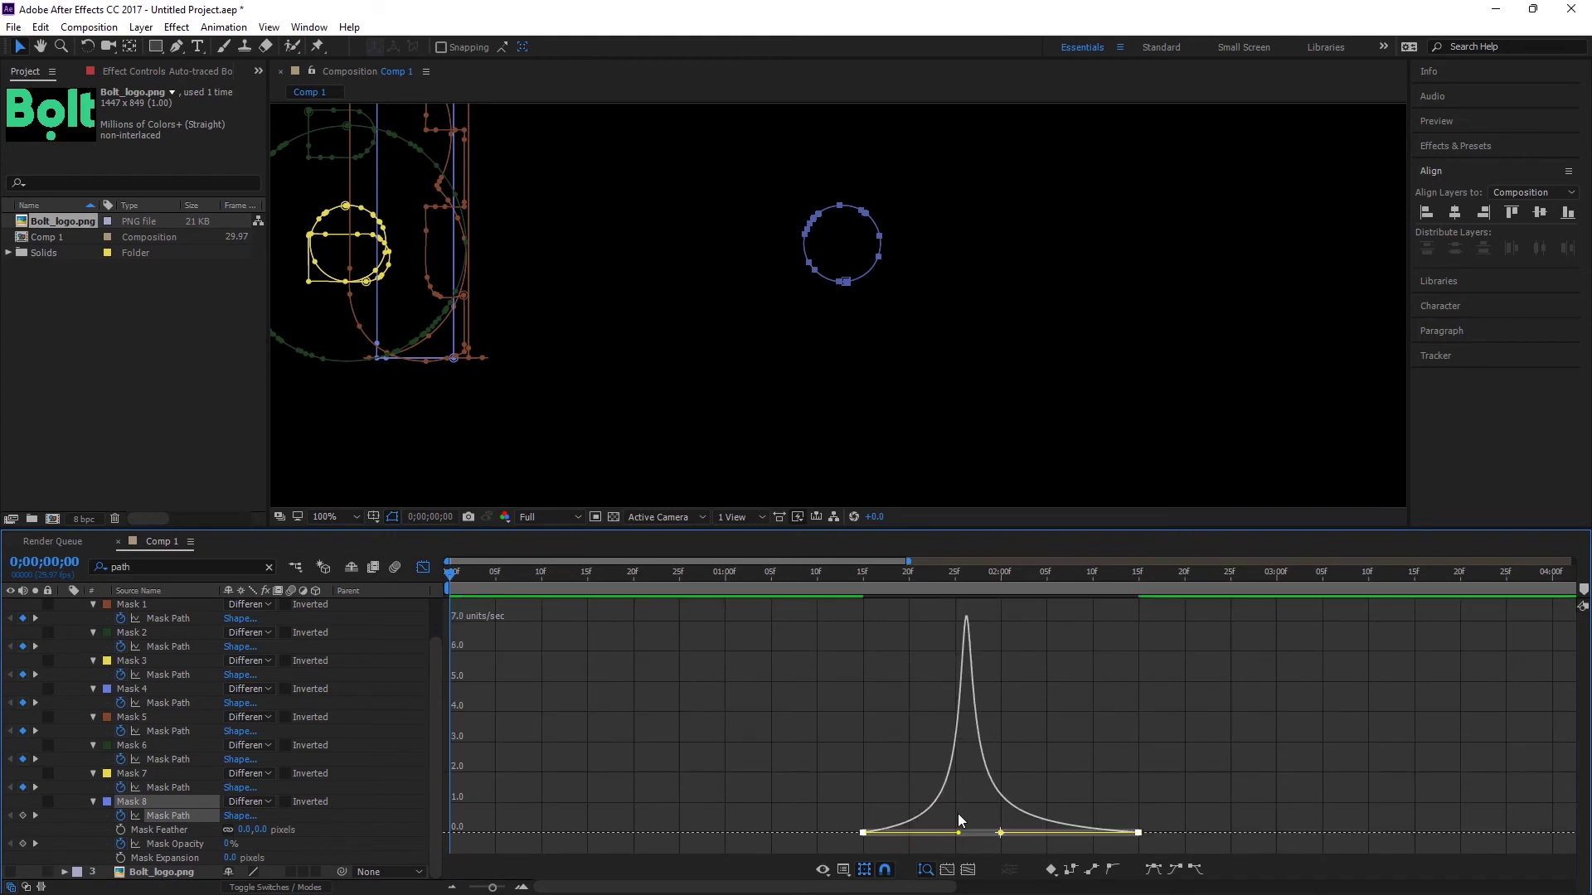
{"action": "key", "text": "space"}
{"action": "left_click_drag", "start_coordinate": [875, 580], "coordinate": [865, 580]}
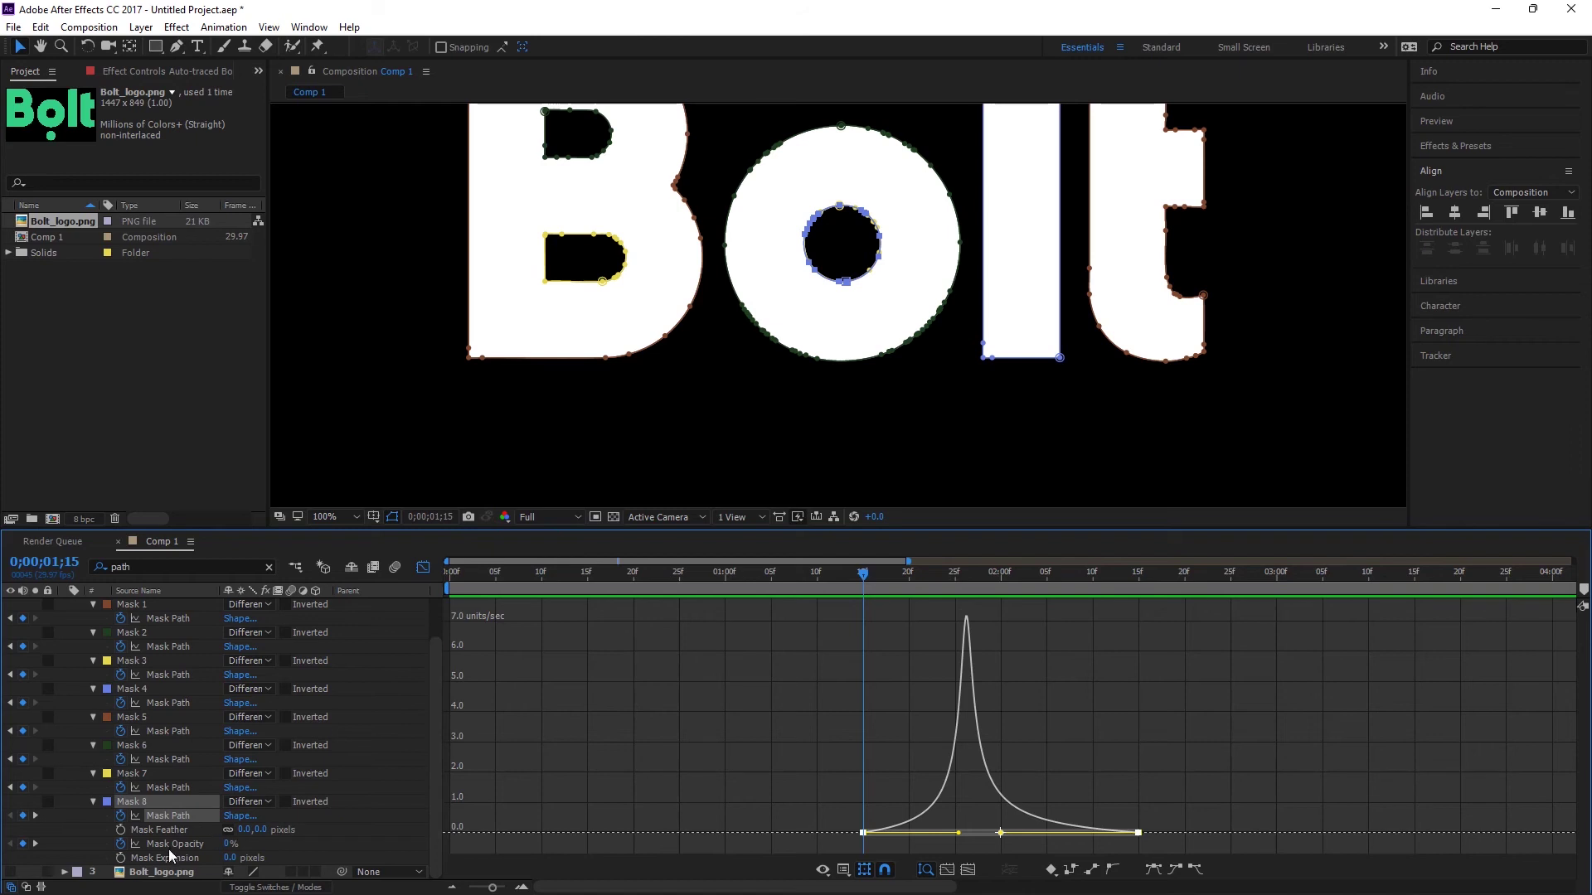
- Move the small circle mask up out of the o's inner hole
{"action": "left_click", "coordinate": [424, 569]}
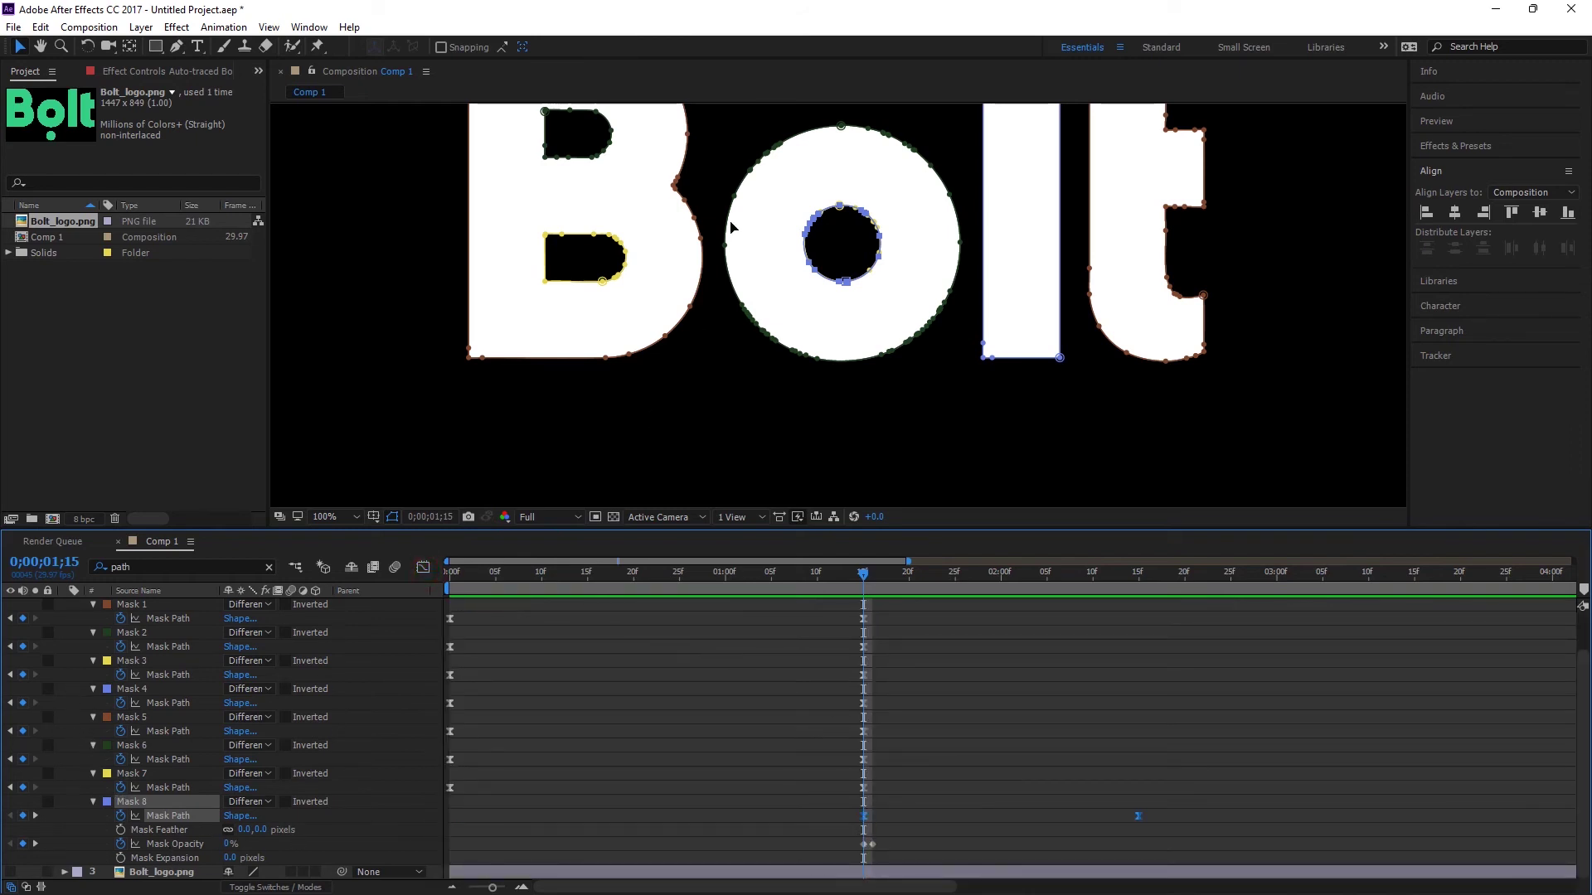
{"action": "left_click", "coordinate": [880, 237]}
{"action": "left_click_drag", "start_coordinate": [880, 238], "coordinate": [886, 165]}
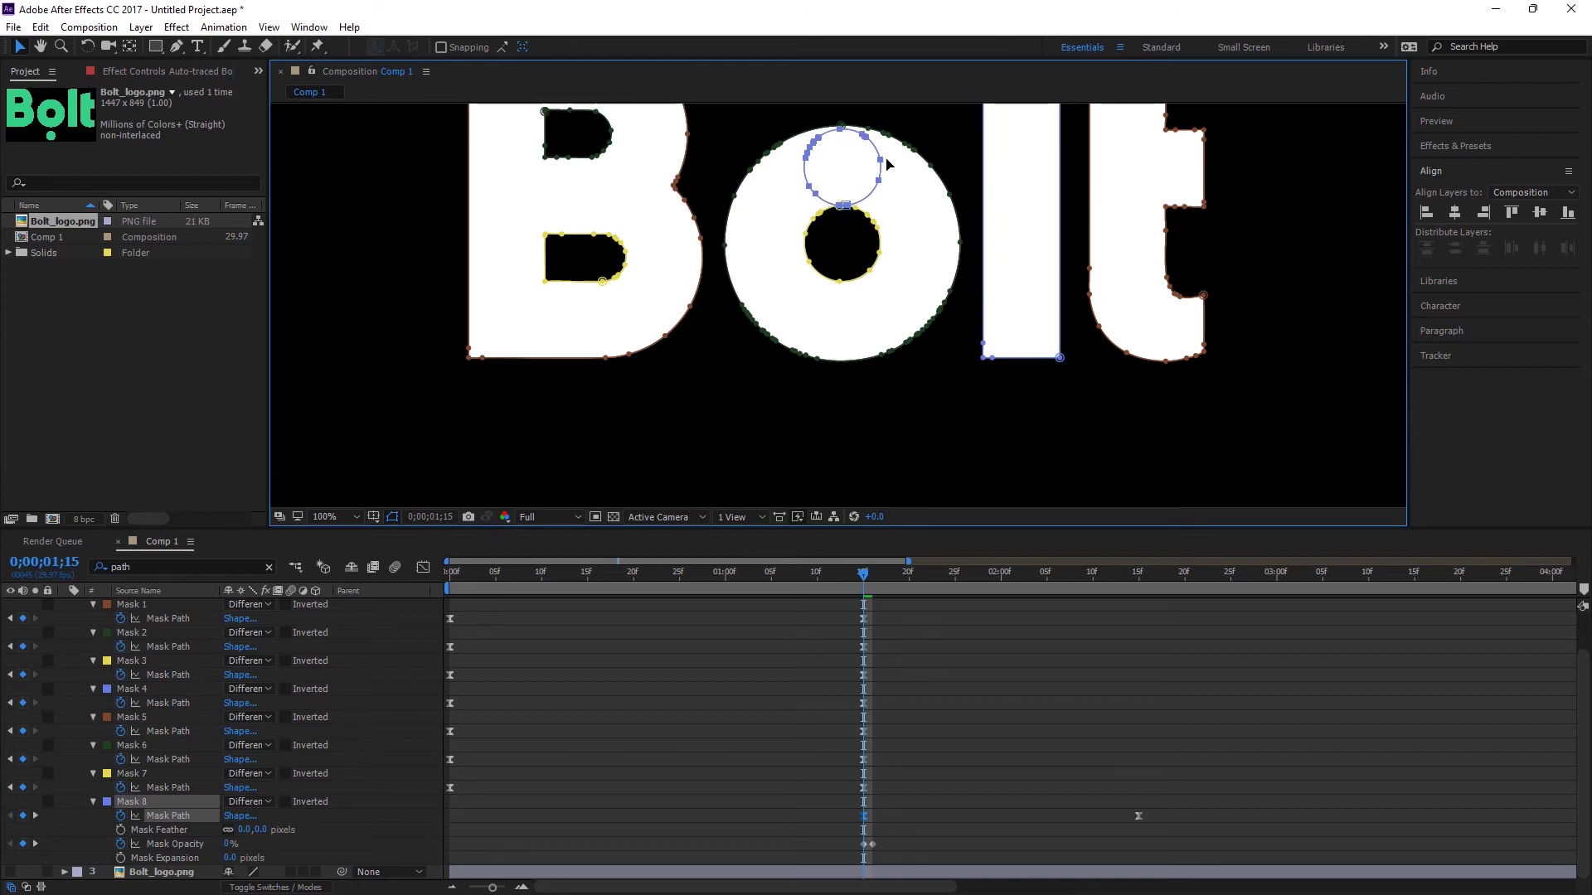
- At a later frame, move the small circle above the o and check its motion
{"action": "mouse_move", "coordinate": [863, 574]}
{"action": "left_mouse_down"}
{"action": "mouse_move", "coordinate": [915, 583]}
{"action": "mouse_move", "coordinate": [868, 578]}
{"action": "left_mouse_up"}
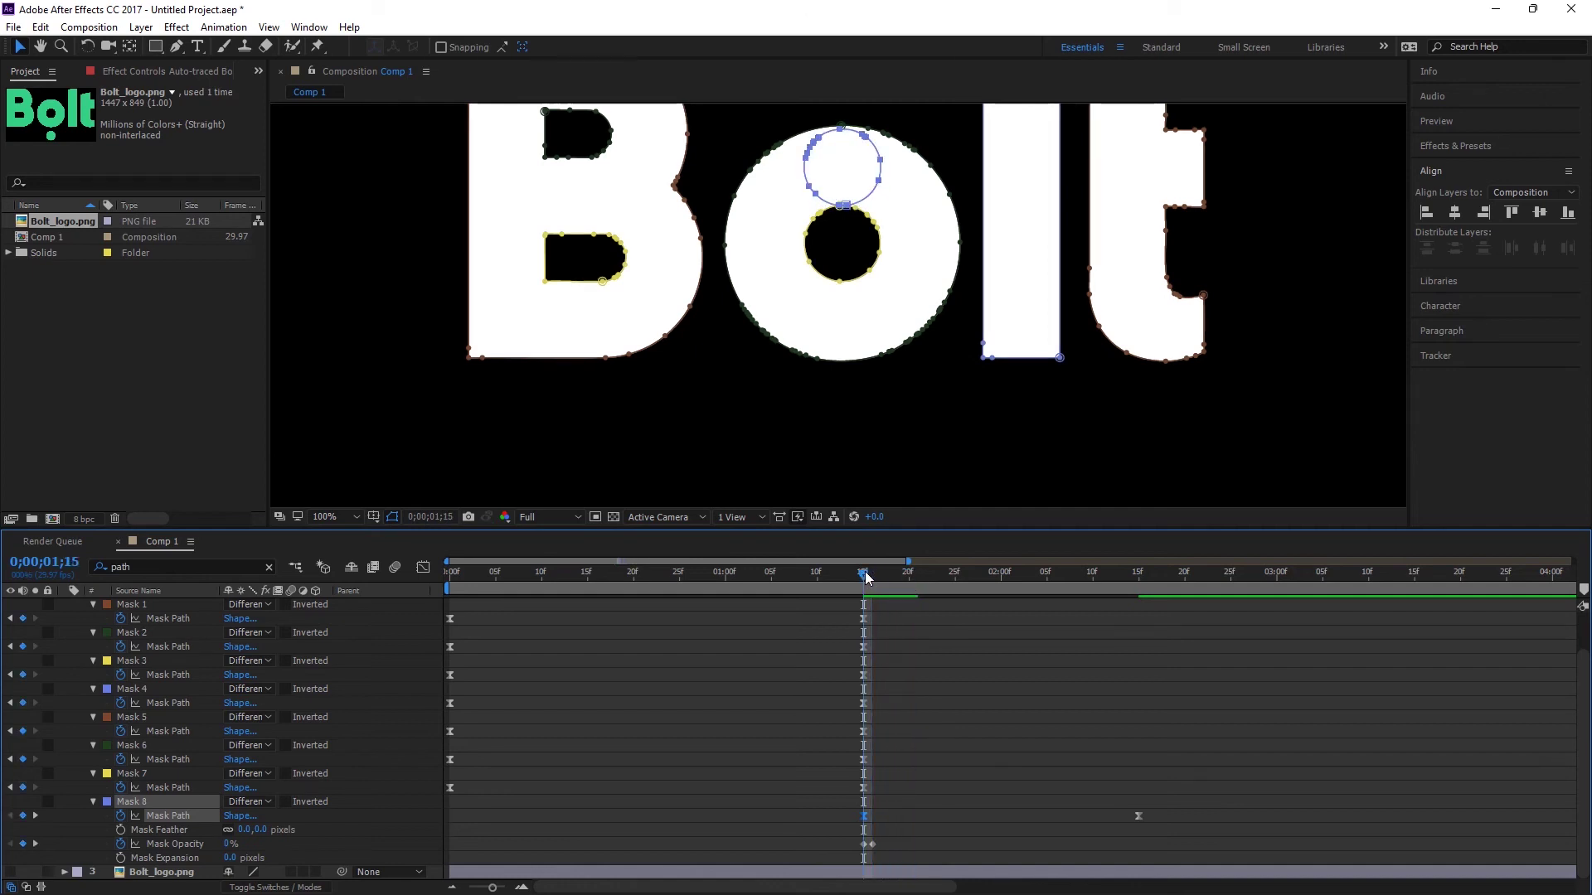
{"action": "left_click", "coordinate": [866, 139]}
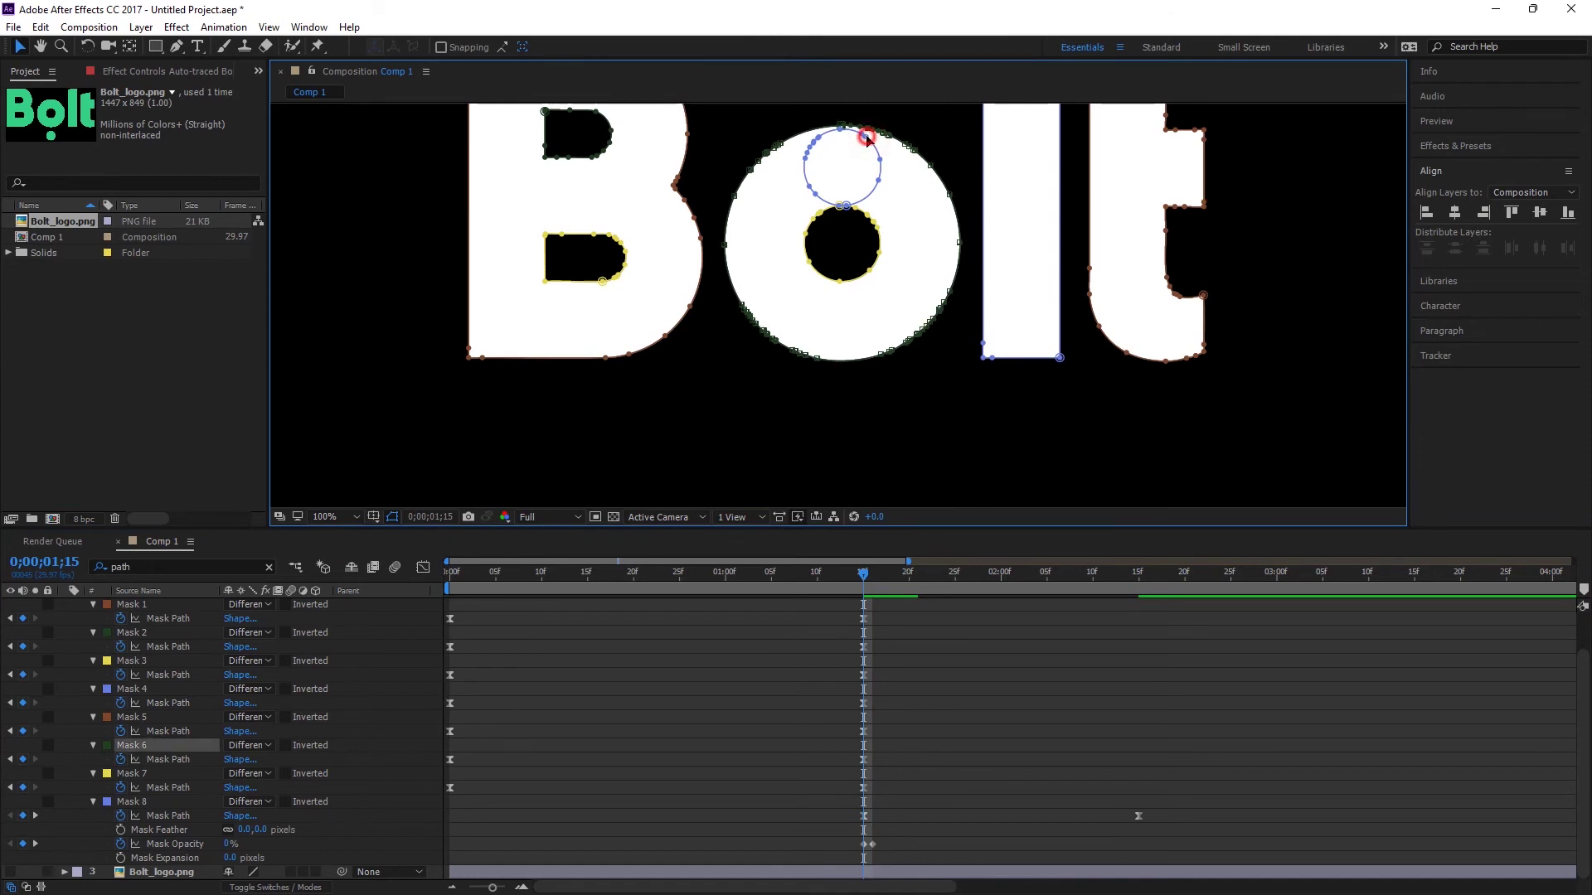
{"action": "left_click", "coordinate": [880, 159]}
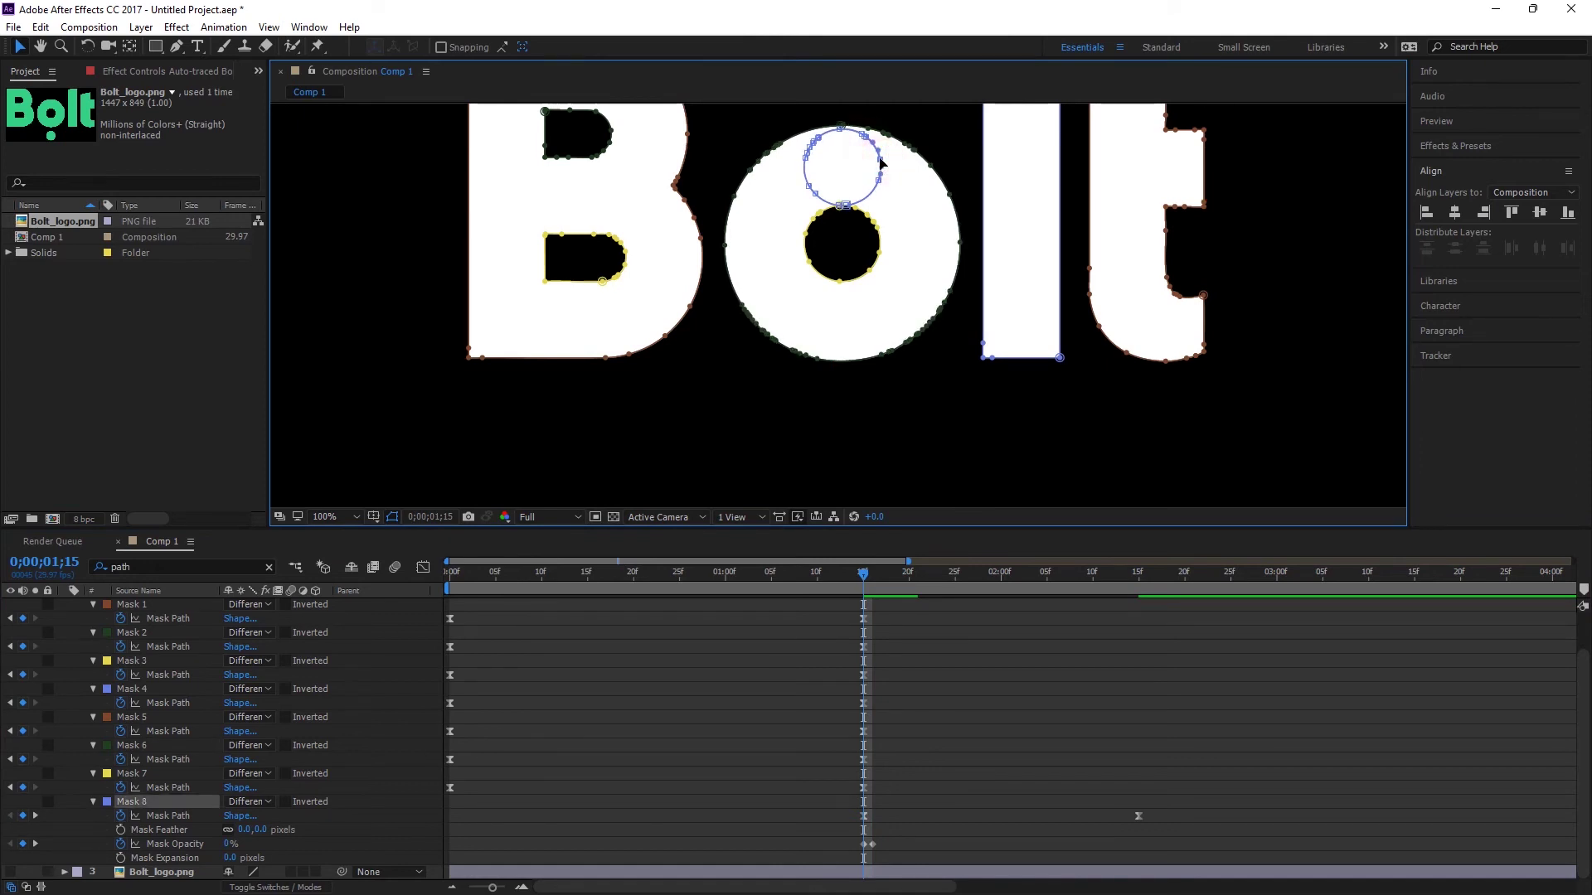
{"action": "left_click", "coordinate": [881, 160]}
{"action": "mouse_move", "coordinate": [881, 162]}
{"action": "left_mouse_down"}
{"action": "mouse_move", "coordinate": [883, 116]}
{"action": "mouse_move", "coordinate": [882, 132]}
{"action": "left_mouse_up"}
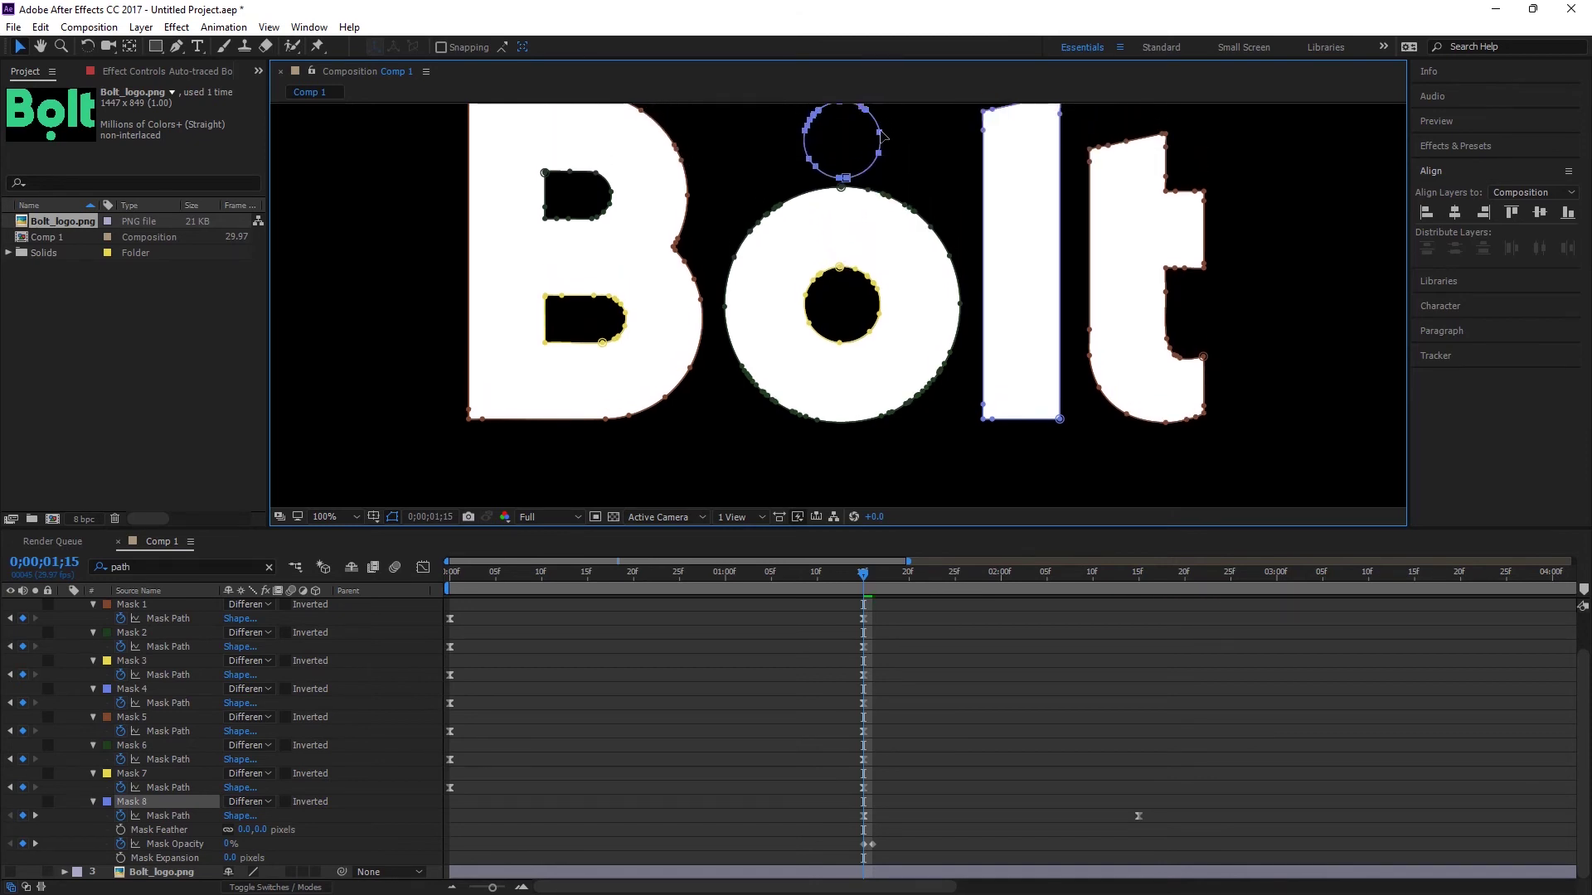
{"action": "left_click_drag", "start_coordinate": [863, 576], "coordinate": [902, 583]}
{"action": "key", "text": "j"}
- Add an 80% Mask Opacity keyframe and place it around 1;18
{"action": "left_click", "coordinate": [865, 844]}
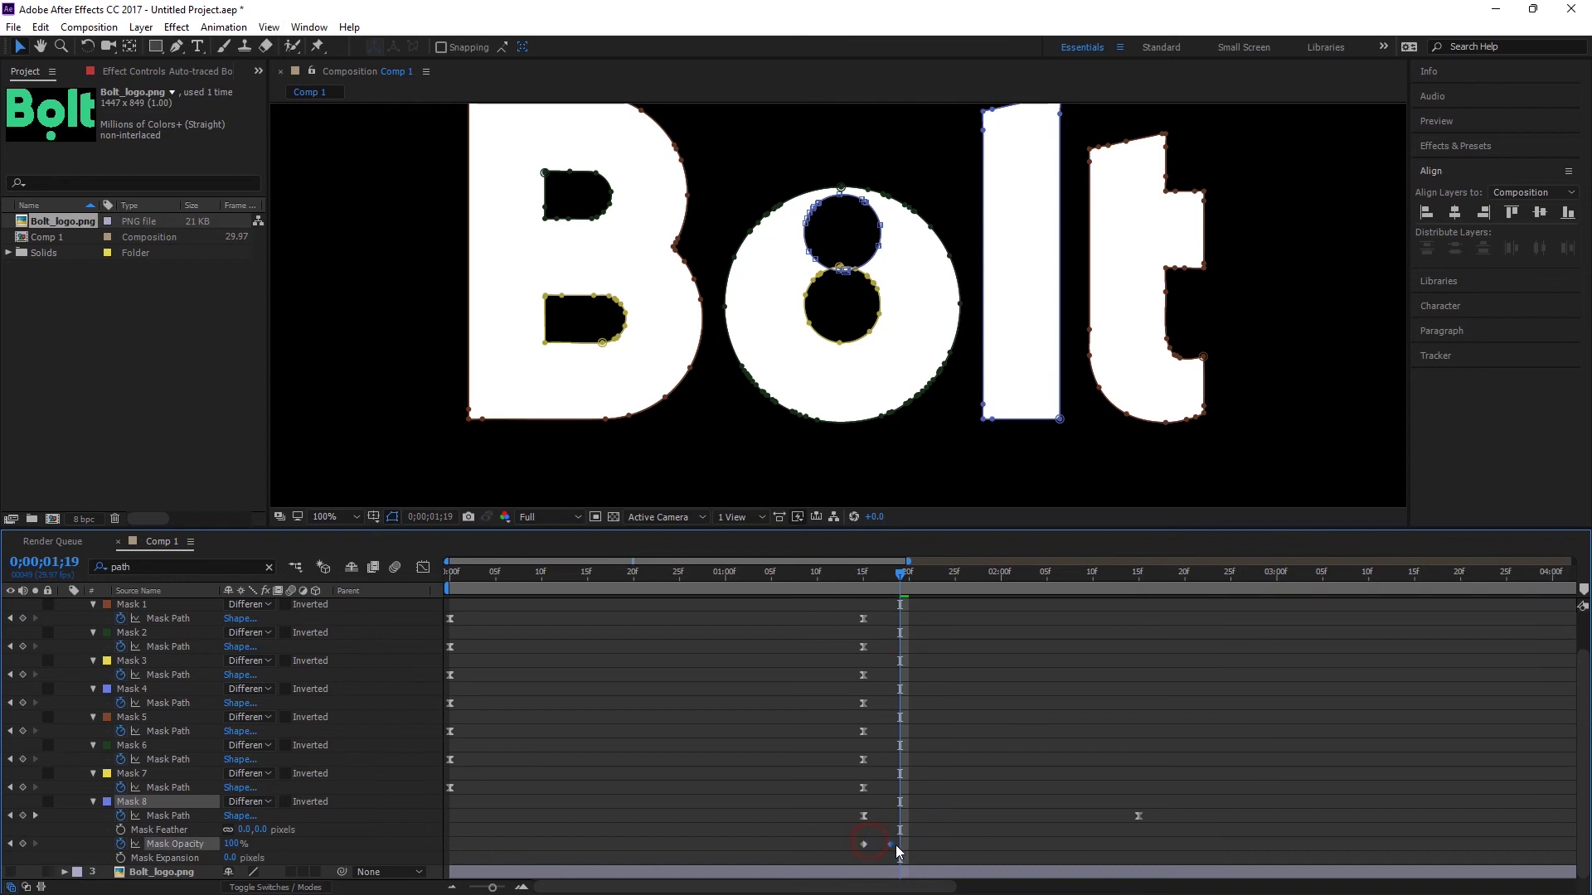
{"action": "key", "text": "ctrl+v"}
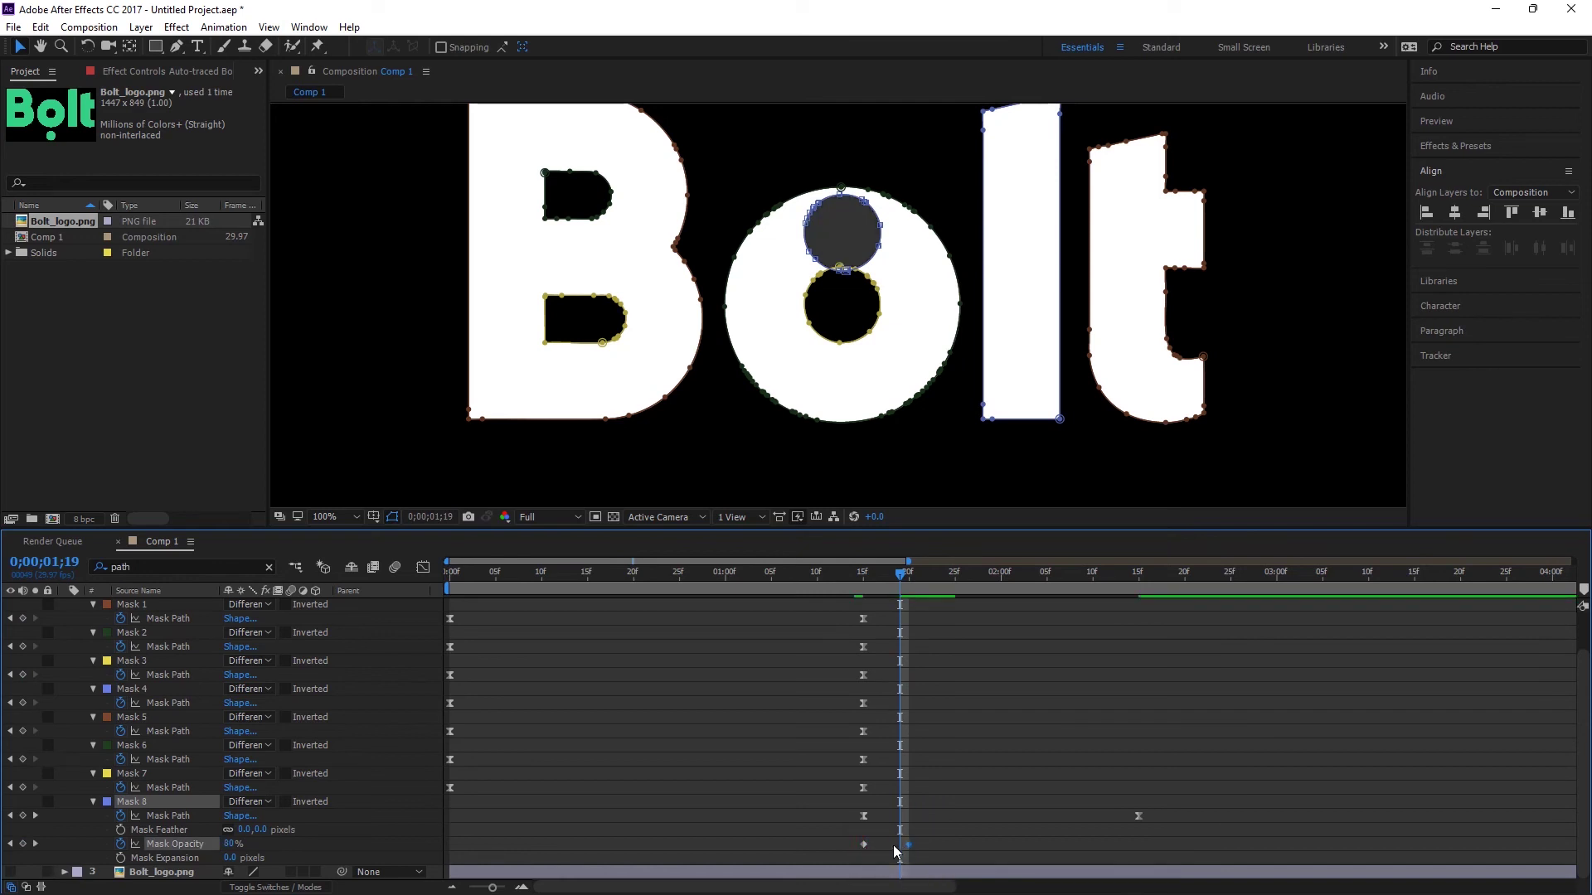
{"action": "left_click_drag", "start_coordinate": [908, 844], "coordinate": [894, 852]}
{"action": "left_click_drag", "start_coordinate": [899, 574], "coordinate": [690, 554]}
- Shift the second opacity keyframe slightly later and preview the dot's fade-in
{"action": "key", "text": "space"}
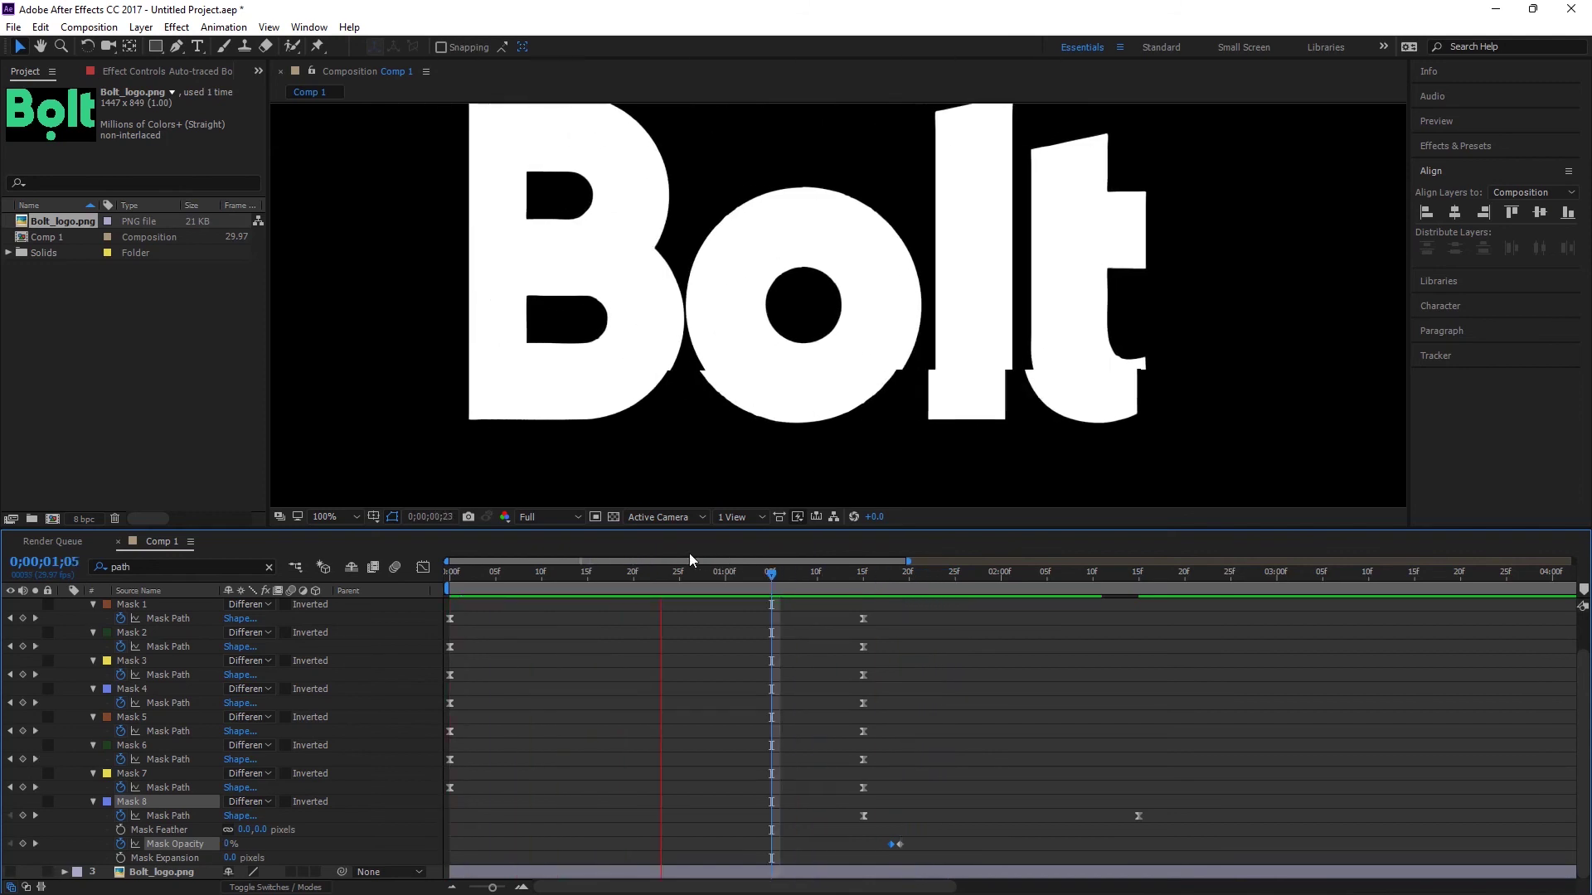
{"action": "key", "text": "space"}
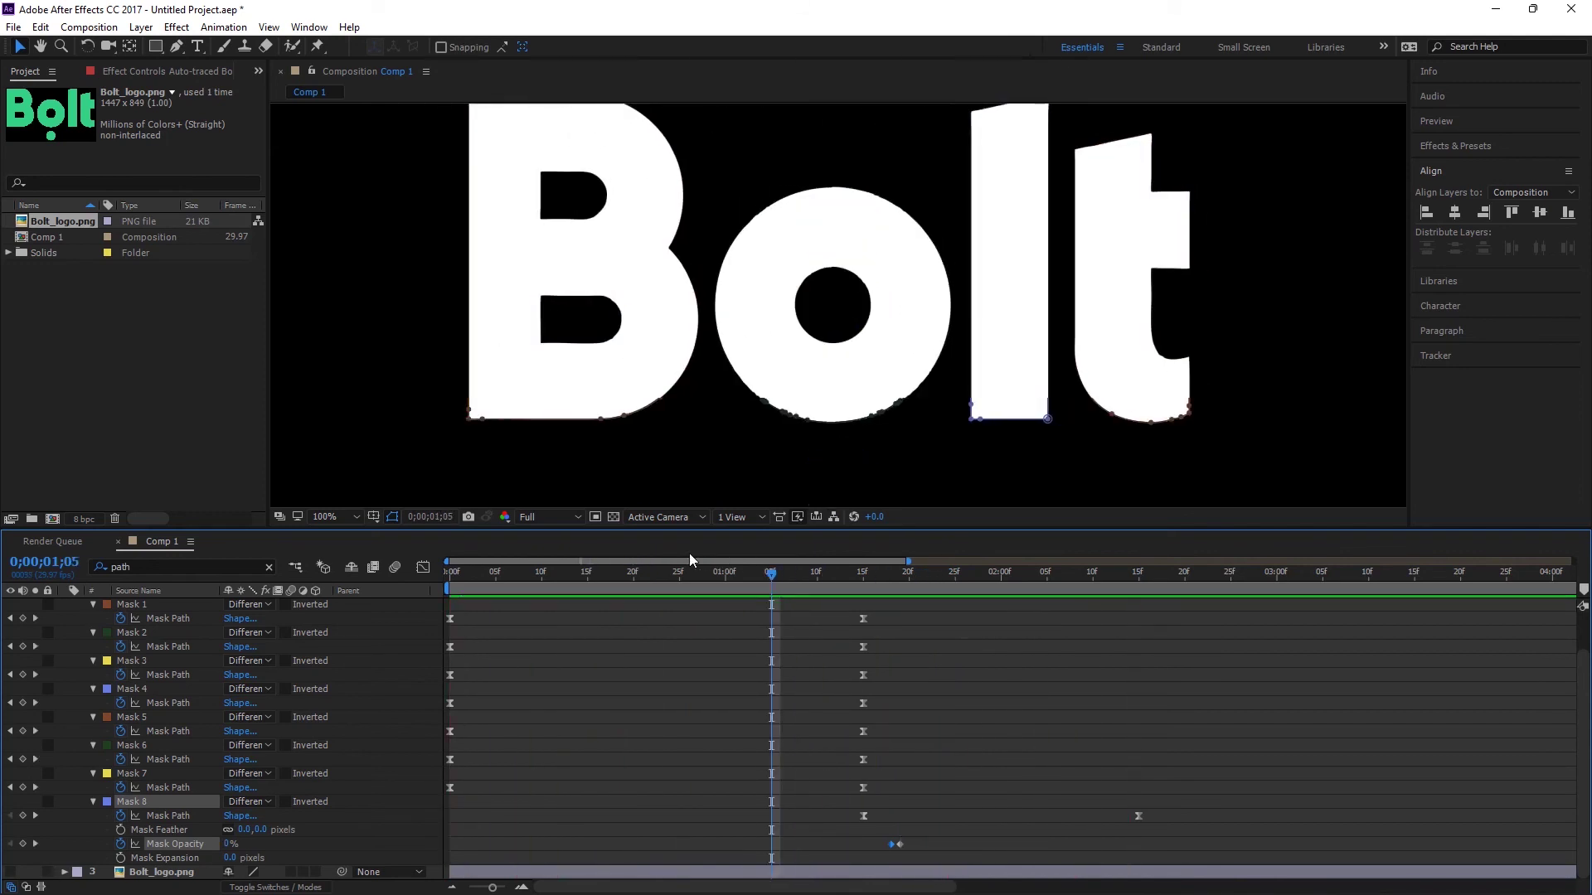
{"action": "key", "text": "space"}
{"action": "key", "text": "space"}
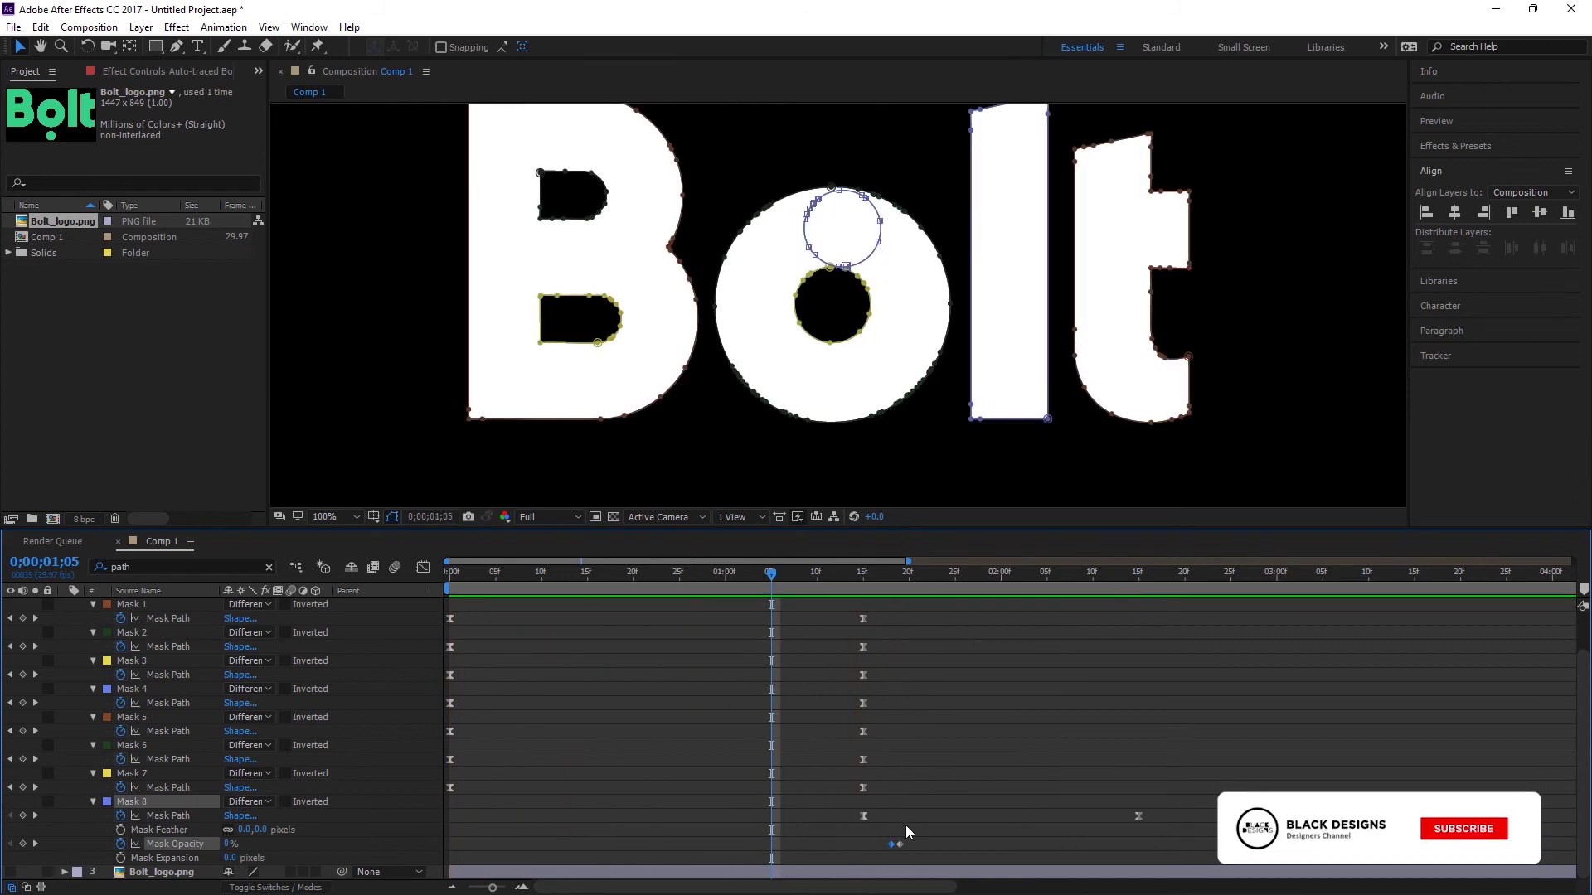
{"action": "left_click_drag", "start_coordinate": [900, 844], "coordinate": [955, 844]}
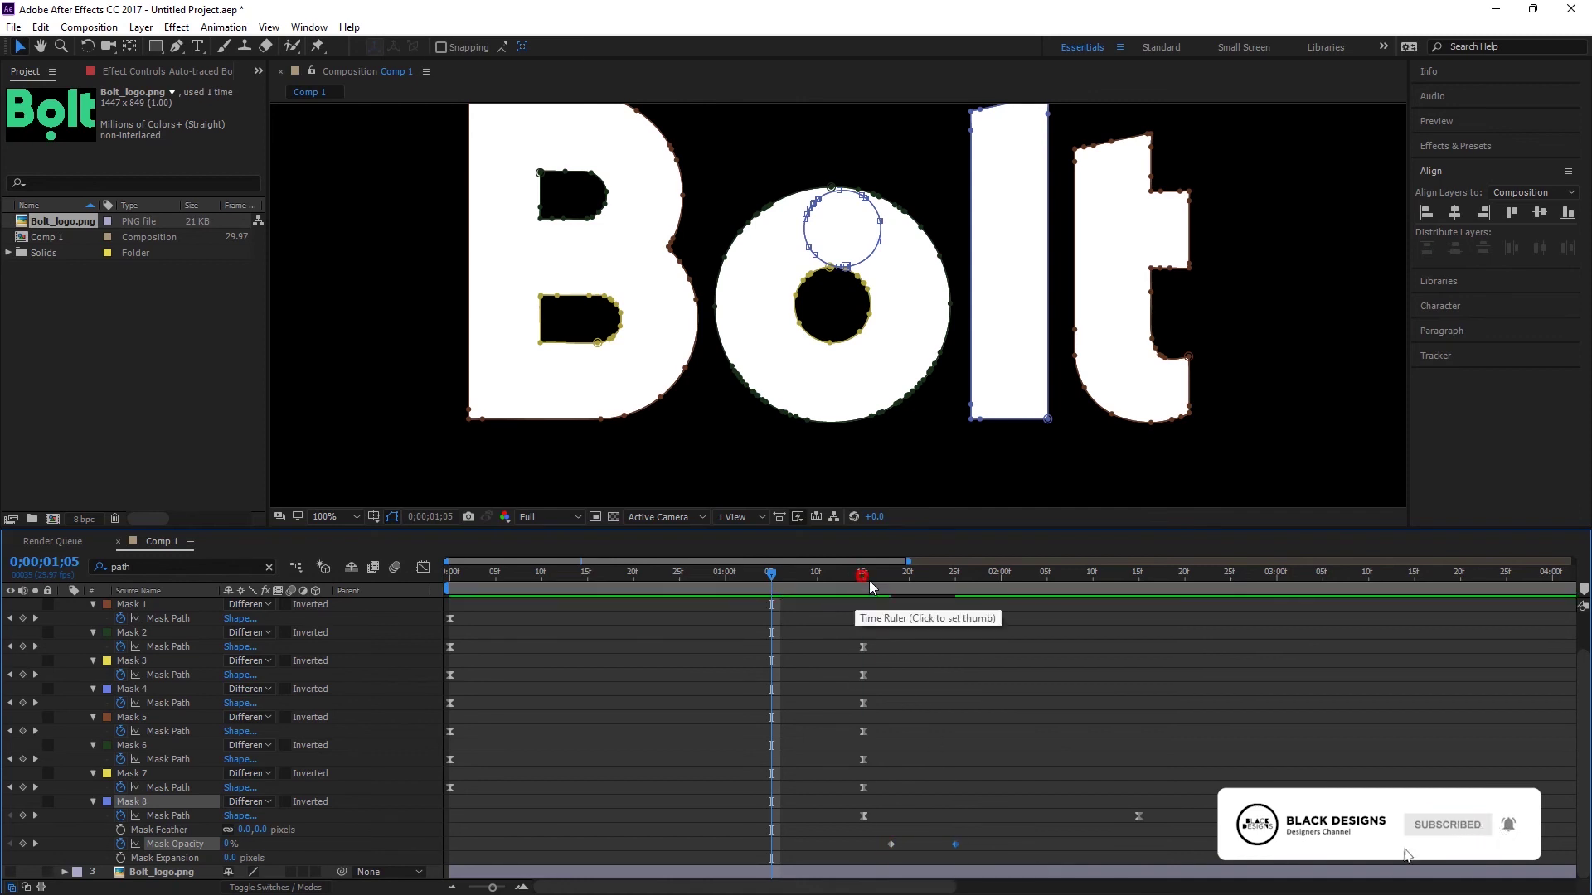
{"action": "key", "text": "space"}
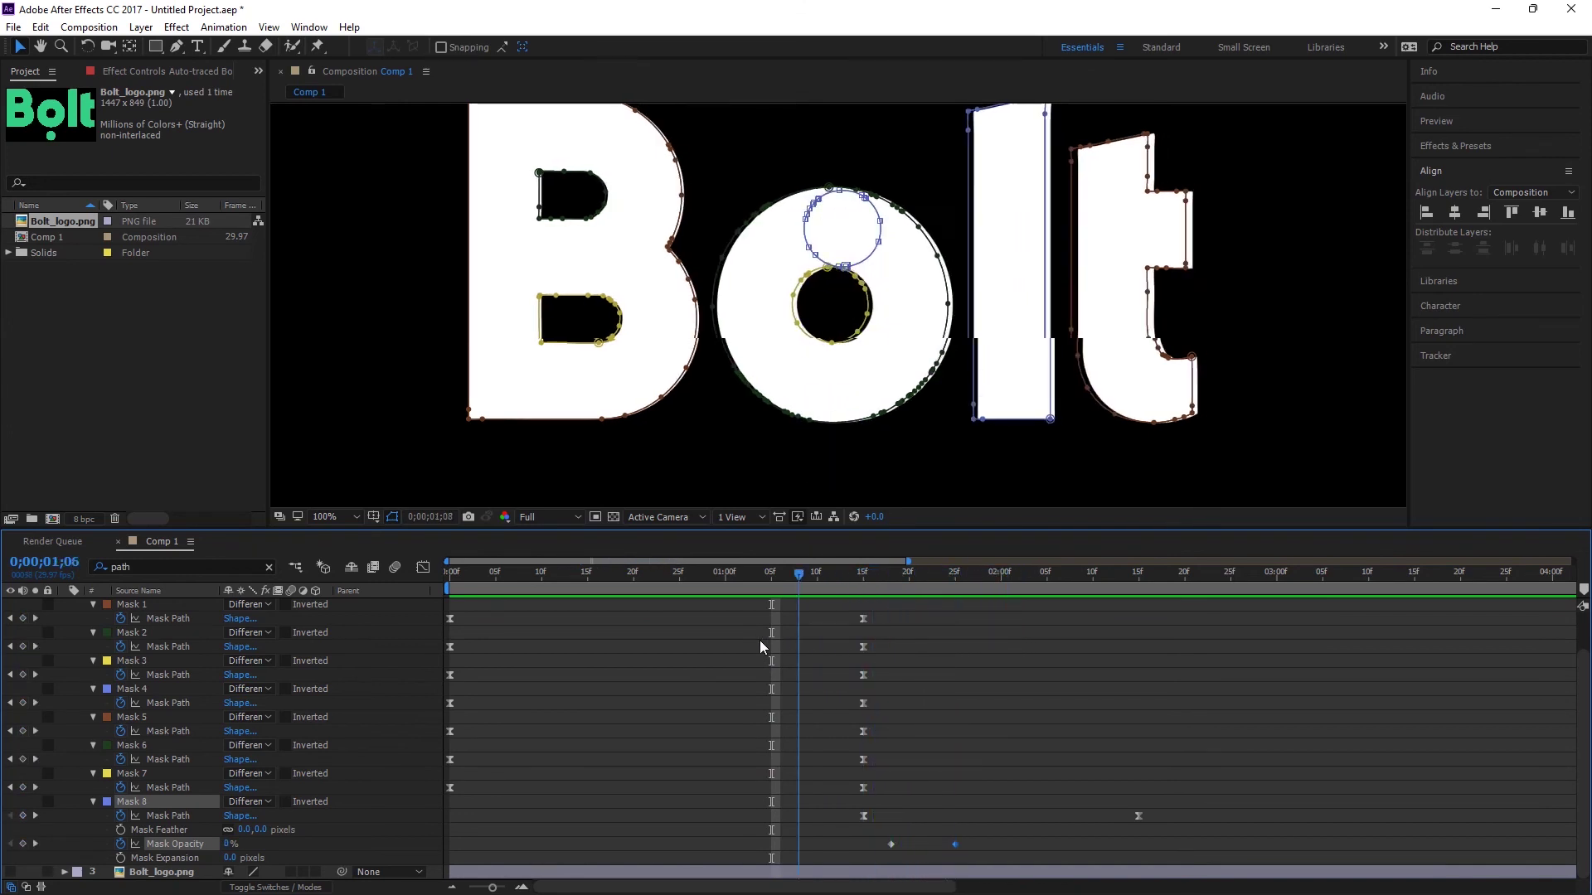
{"action": "left_click_drag", "start_coordinate": [965, 655], "coordinate": [793, 633]}
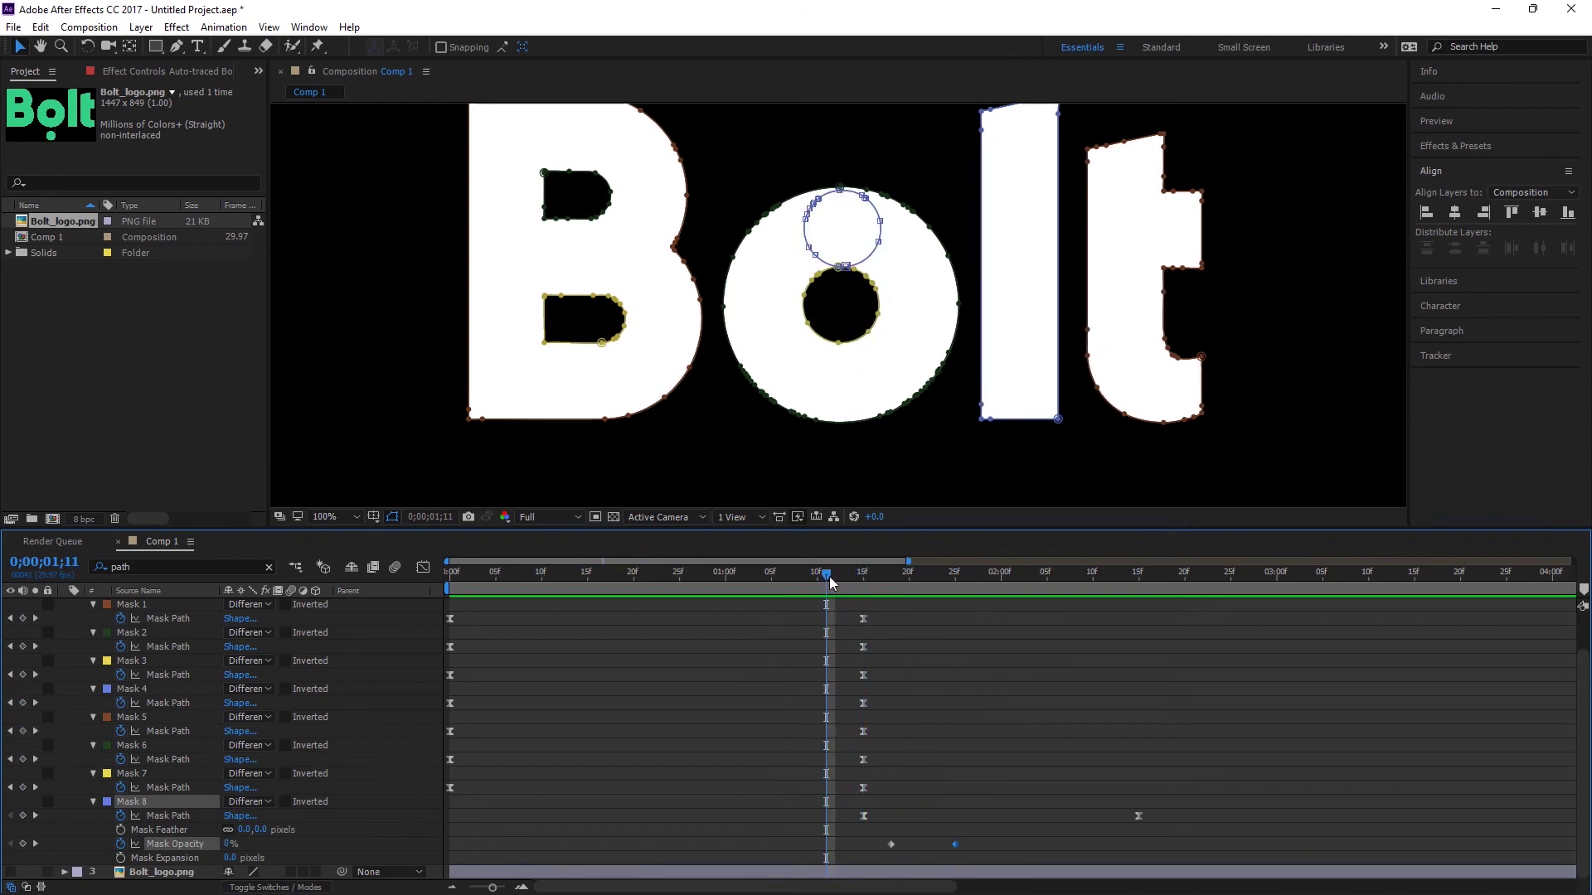
{"action": "left_click_drag", "start_coordinate": [832, 576], "coordinate": [855, 578]}
- Zoom the viewer to 50%, collapse layer 2's masks, and play the animation from frame 0
{"action": "key", "text": "comma"}
{"action": "scroll", "coordinate": [110, 643], "scroll_direction": "up", "scroll_amount": 5}
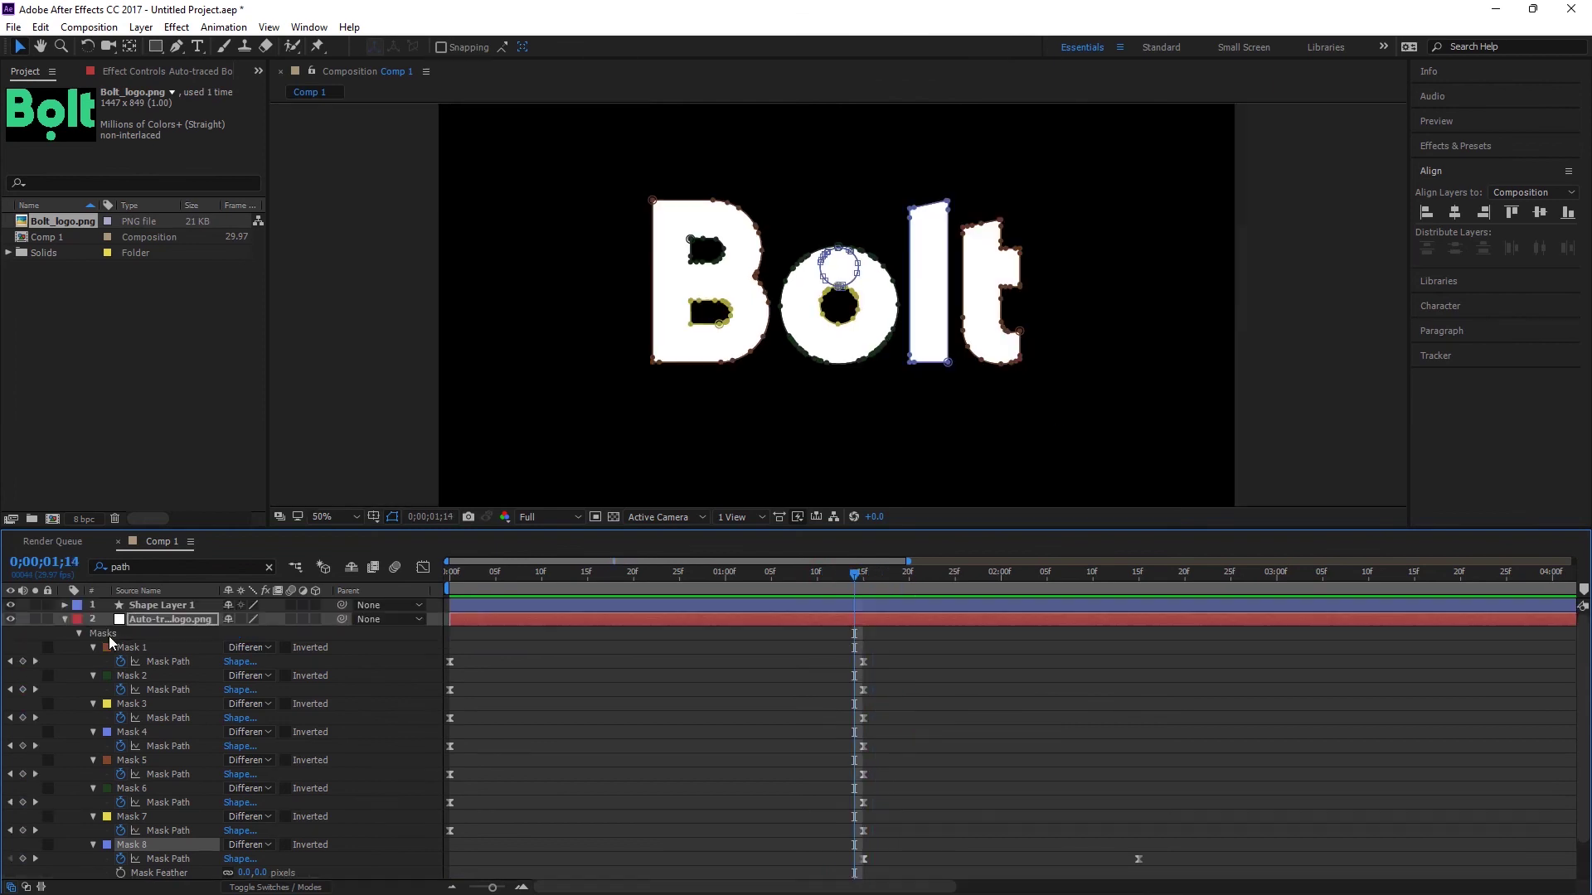
{"action": "left_click", "coordinate": [67, 620]}
{"action": "left_click", "coordinate": [173, 623]}
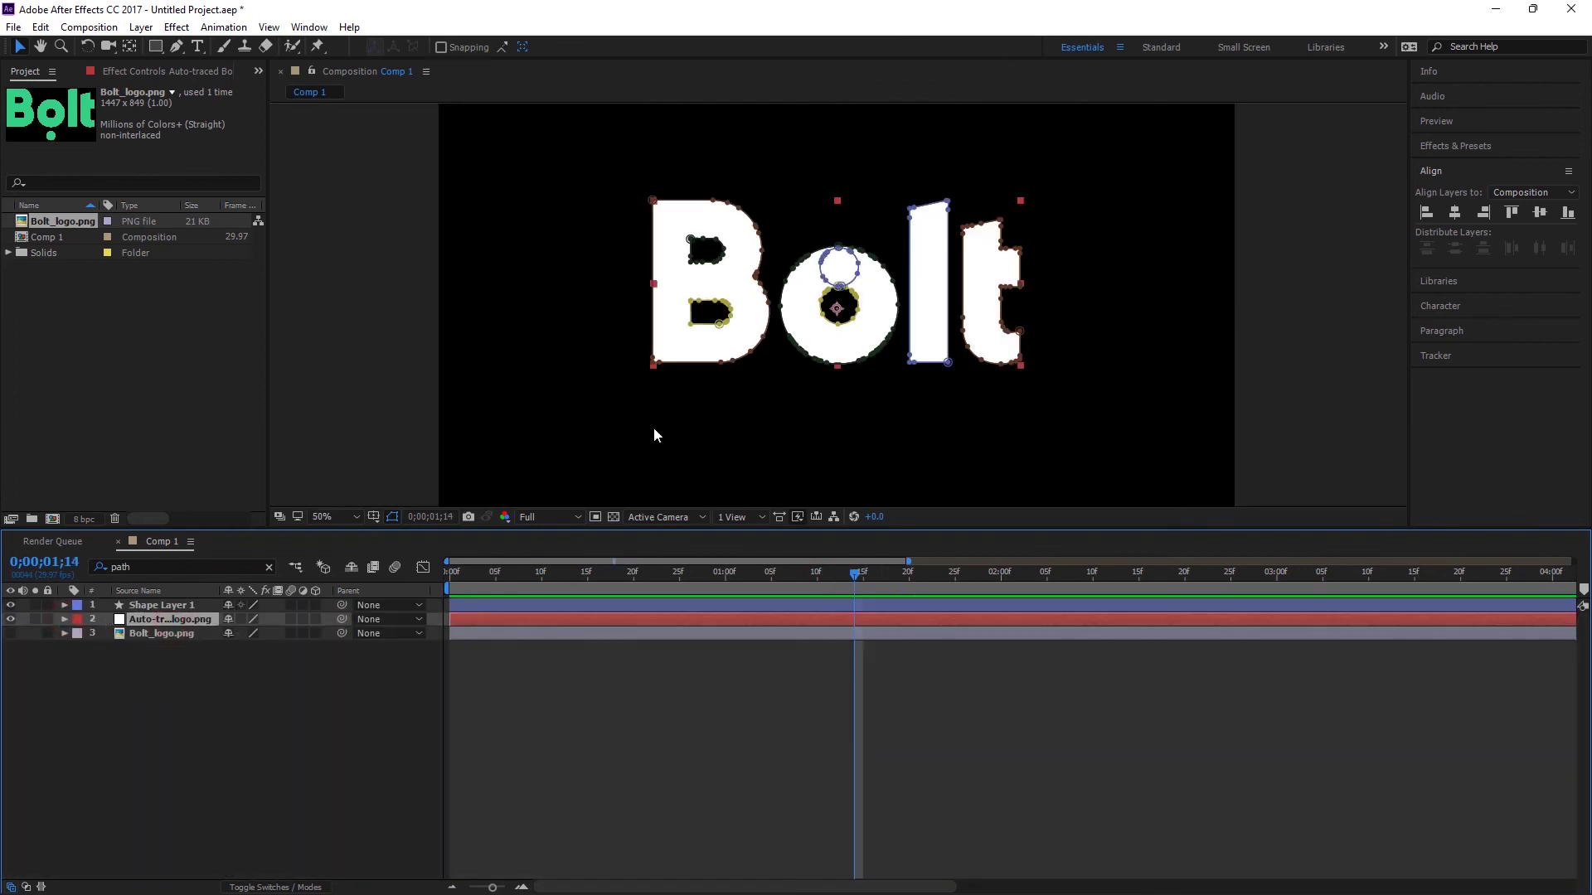
{"action": "left_click_drag", "start_coordinate": [496, 584], "coordinate": [385, 568]}
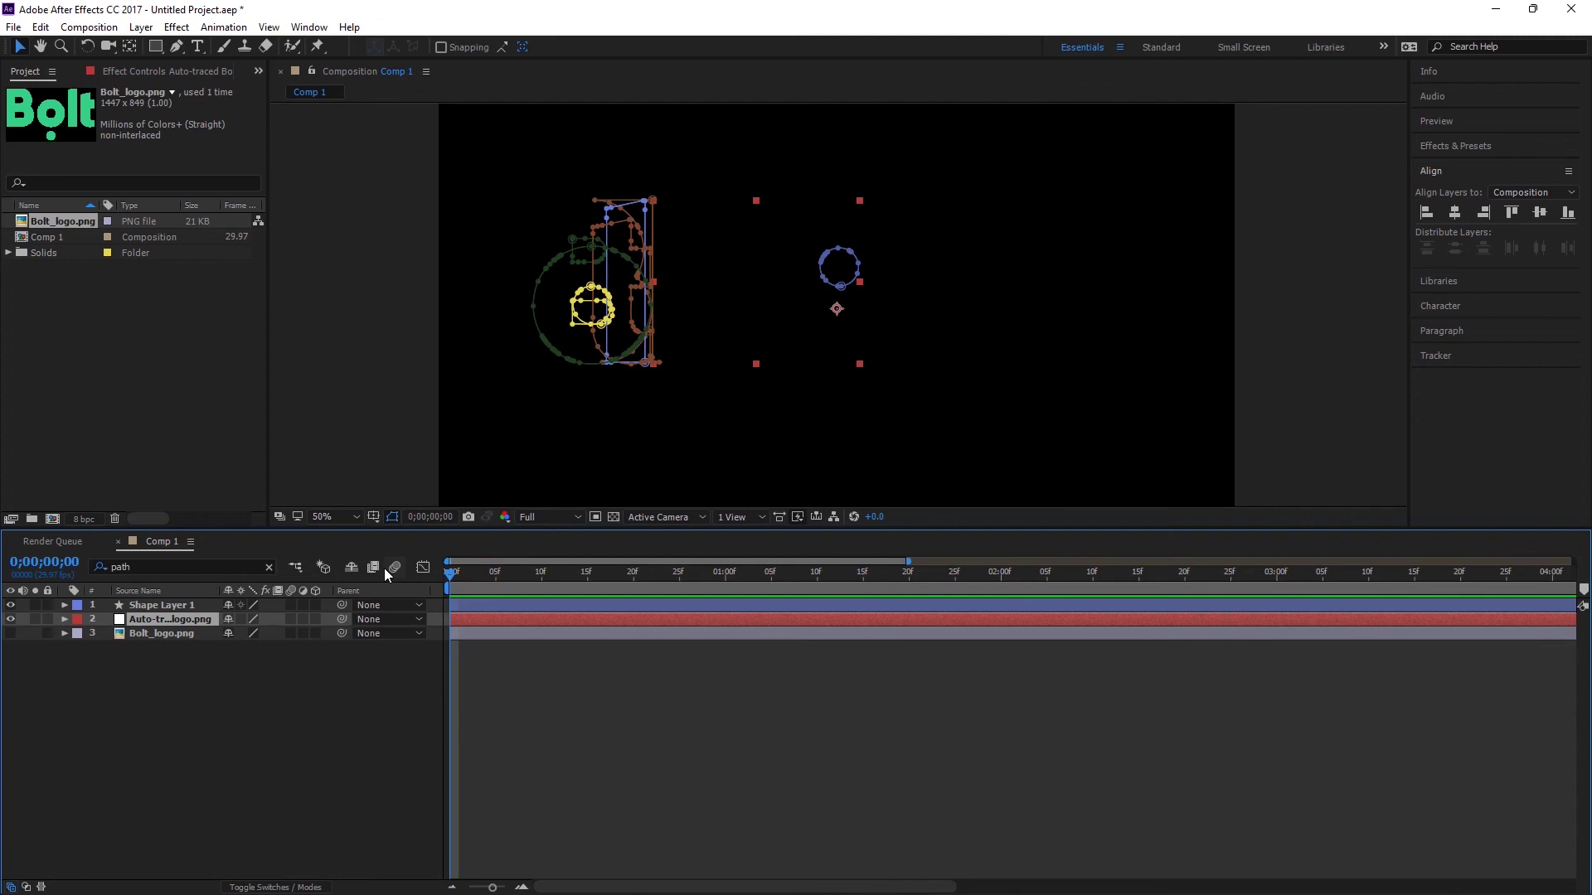
{"action": "key", "text": "space"}
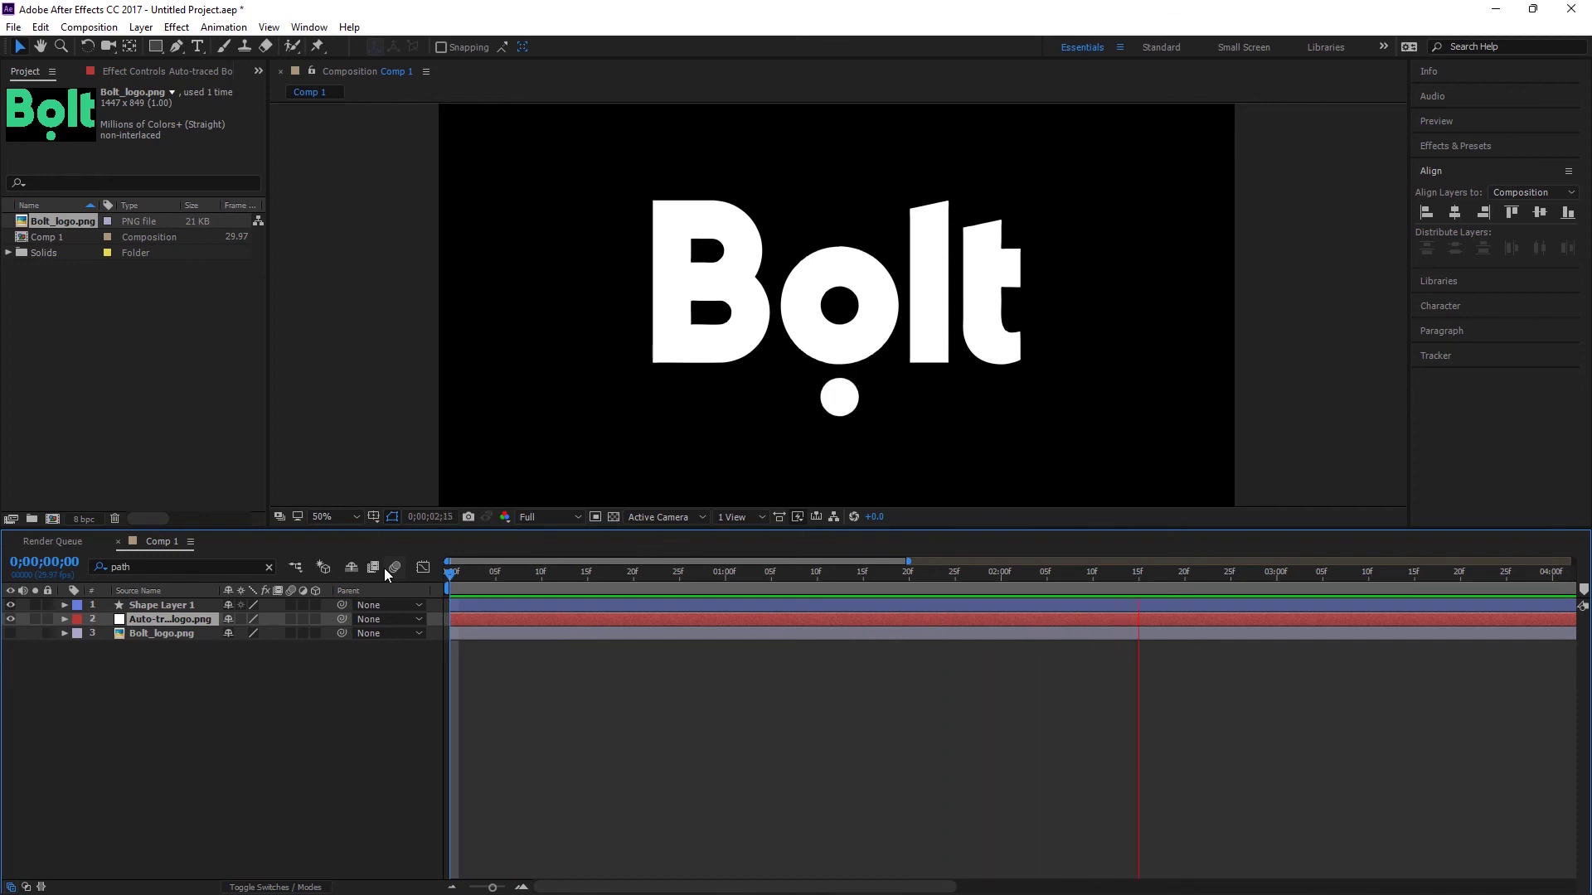
- Apply the Fill effect, found by searching 'fill', to the auto-traced Bolt layer
{"action": "key", "text": "space"}
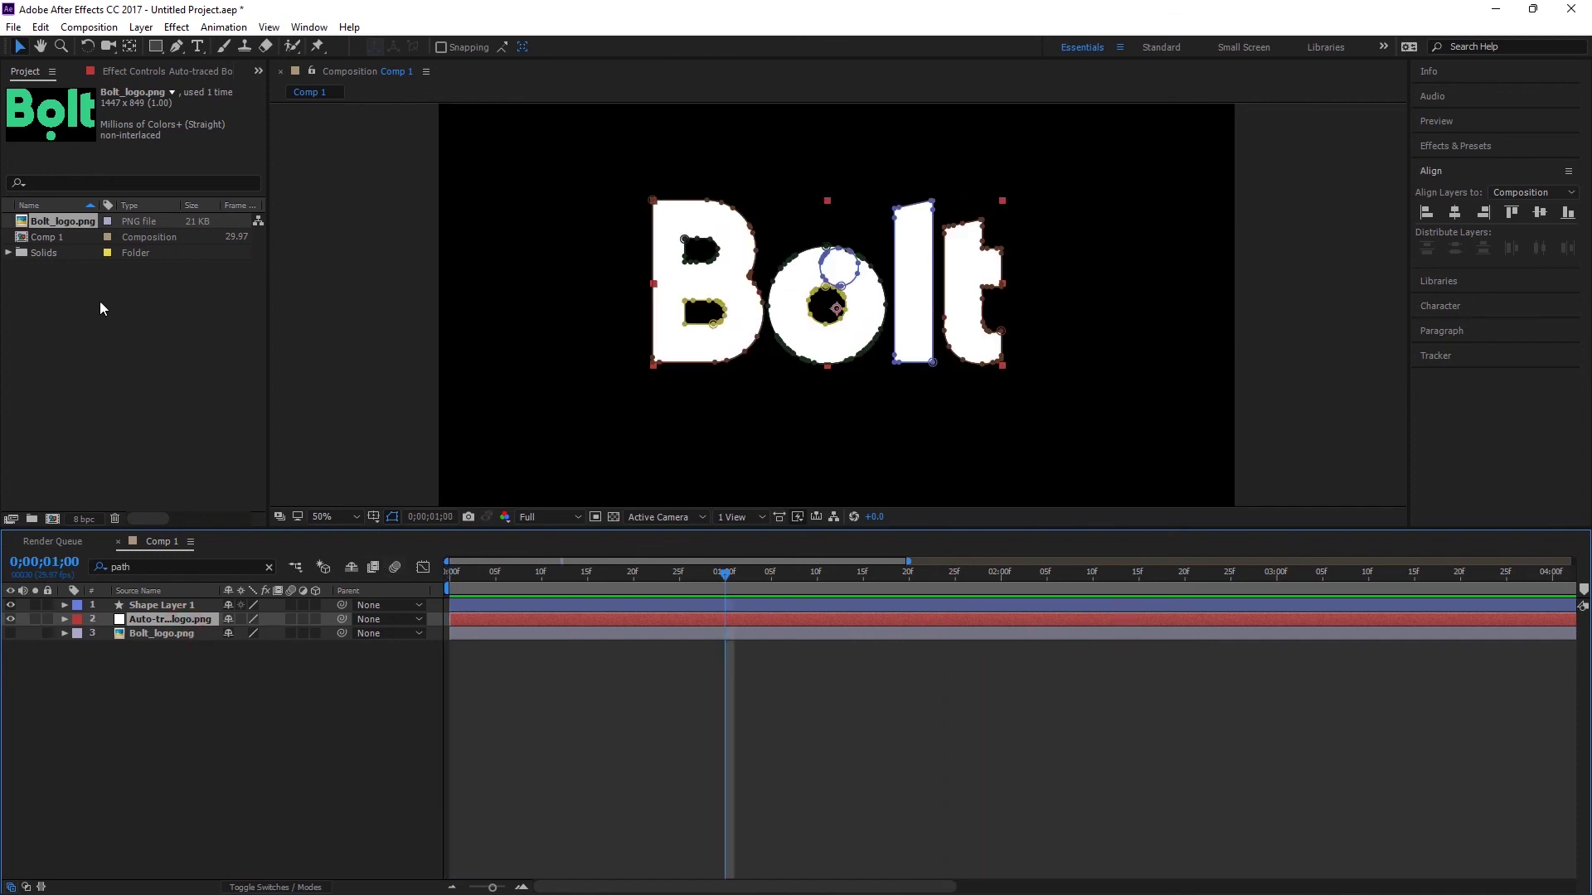
{"action": "left_click", "coordinate": [1457, 149]}
{"action": "left_click", "coordinate": [1462, 169]}
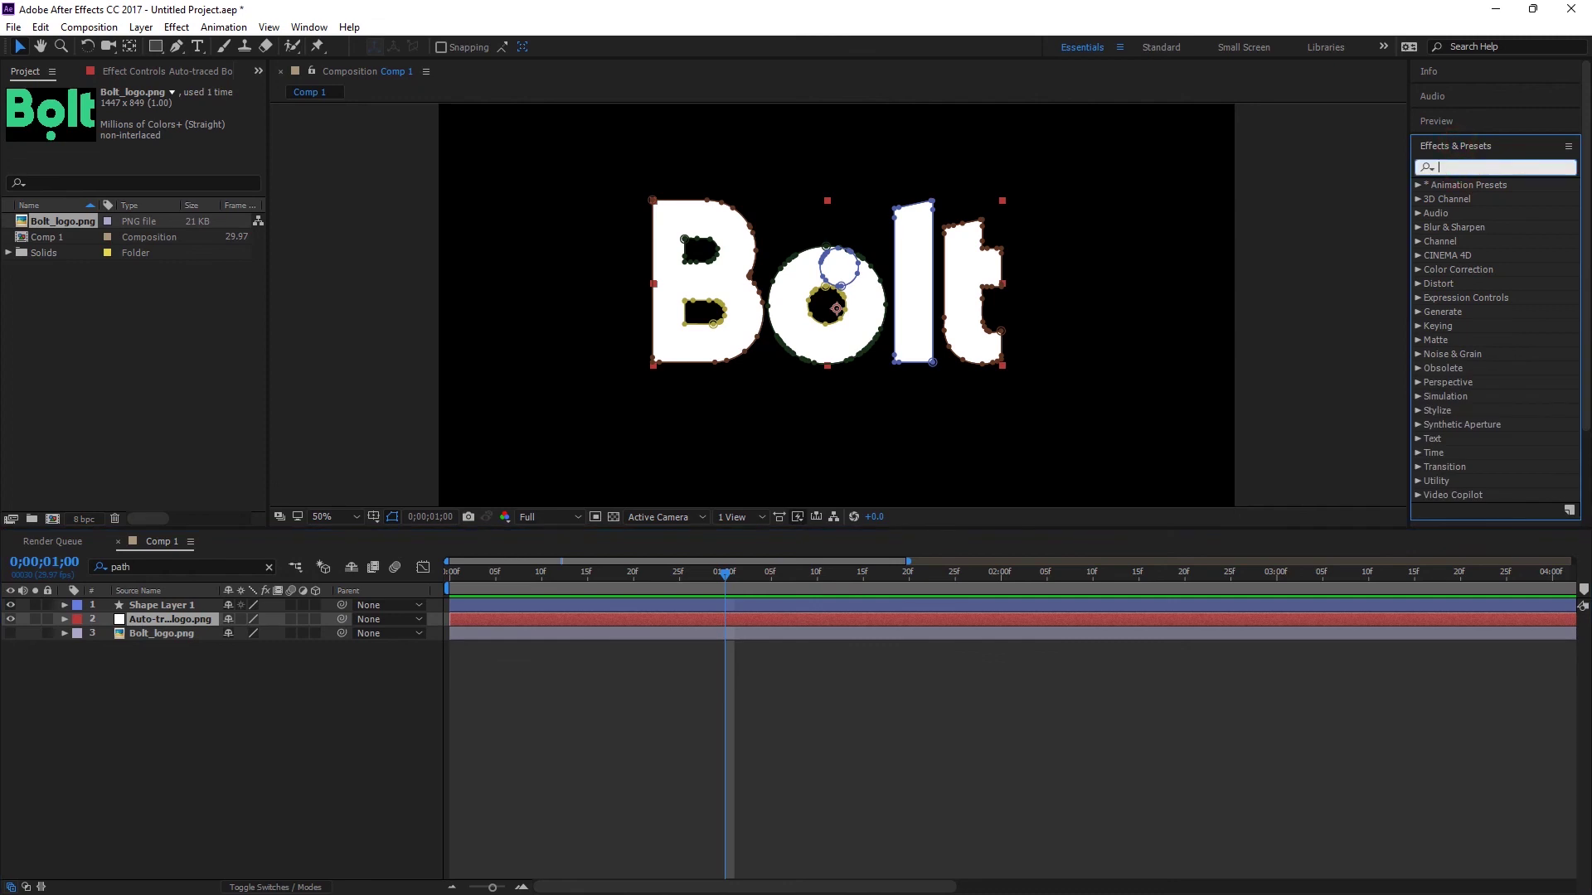
{"action": "type", "text": "fill"}
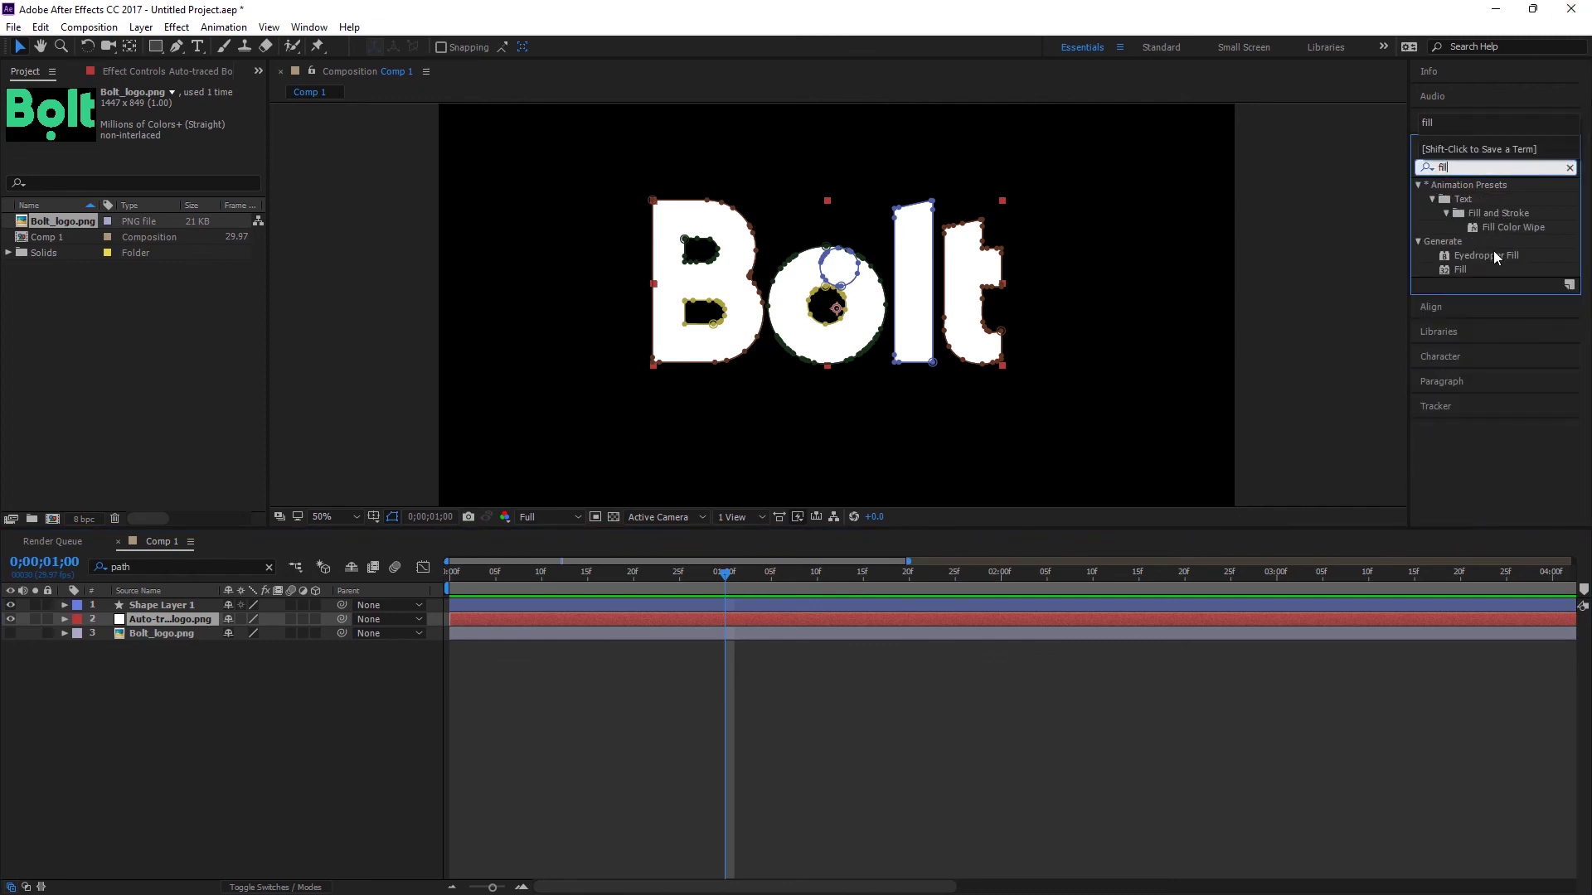
{"action": "left_click_drag", "start_coordinate": [1453, 276], "coordinate": [172, 617]}
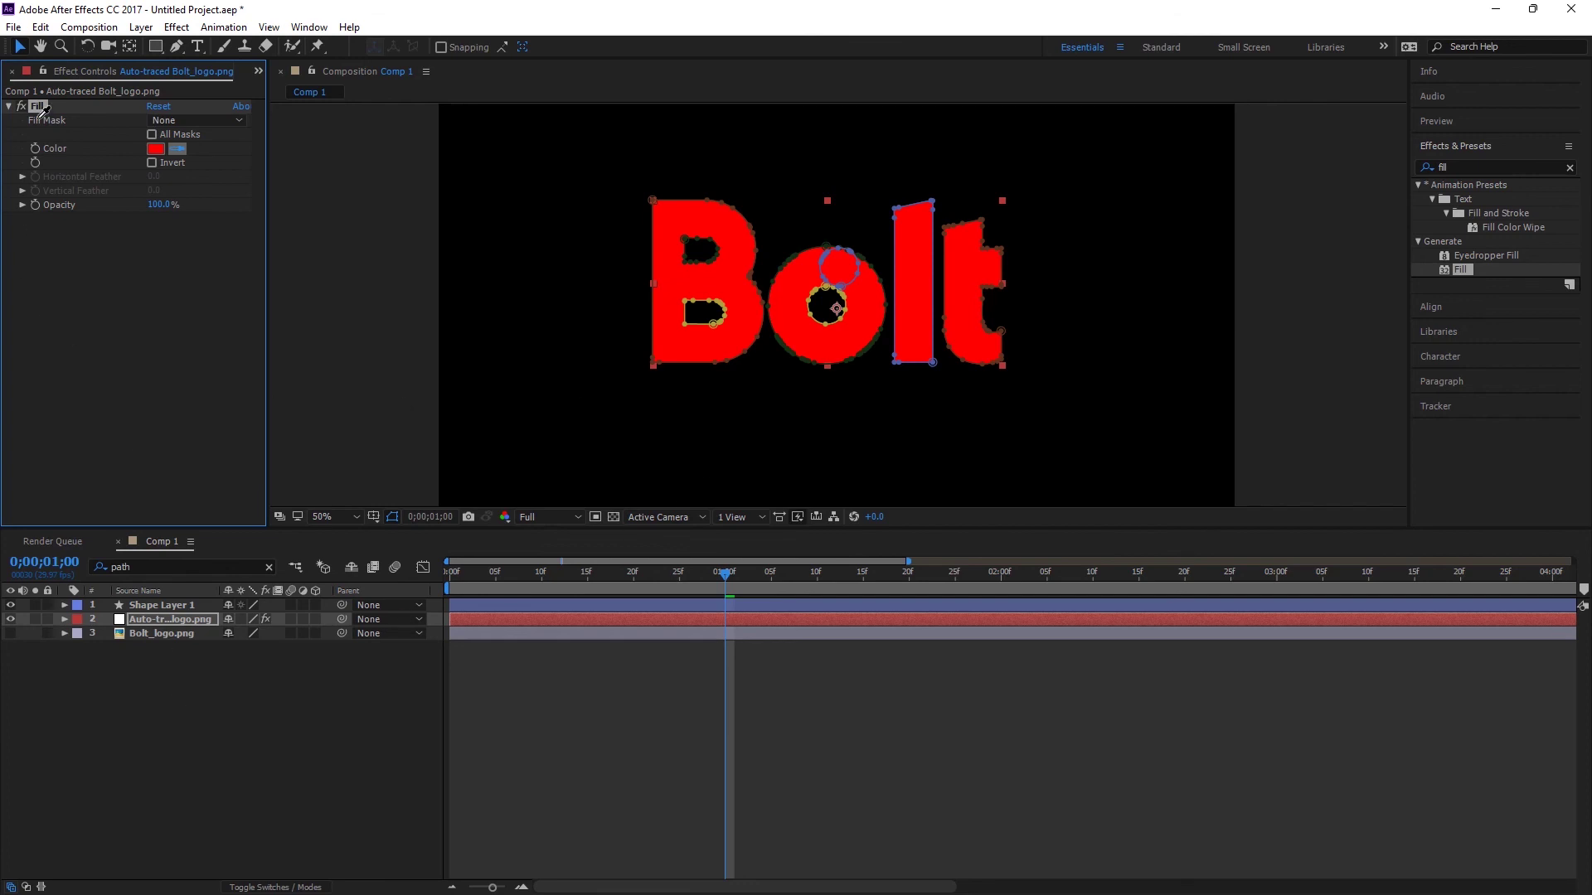
- Sample a near-black fill colour and bring the Fill effect settings forward
{"action": "left_click", "coordinate": [130, 356]}
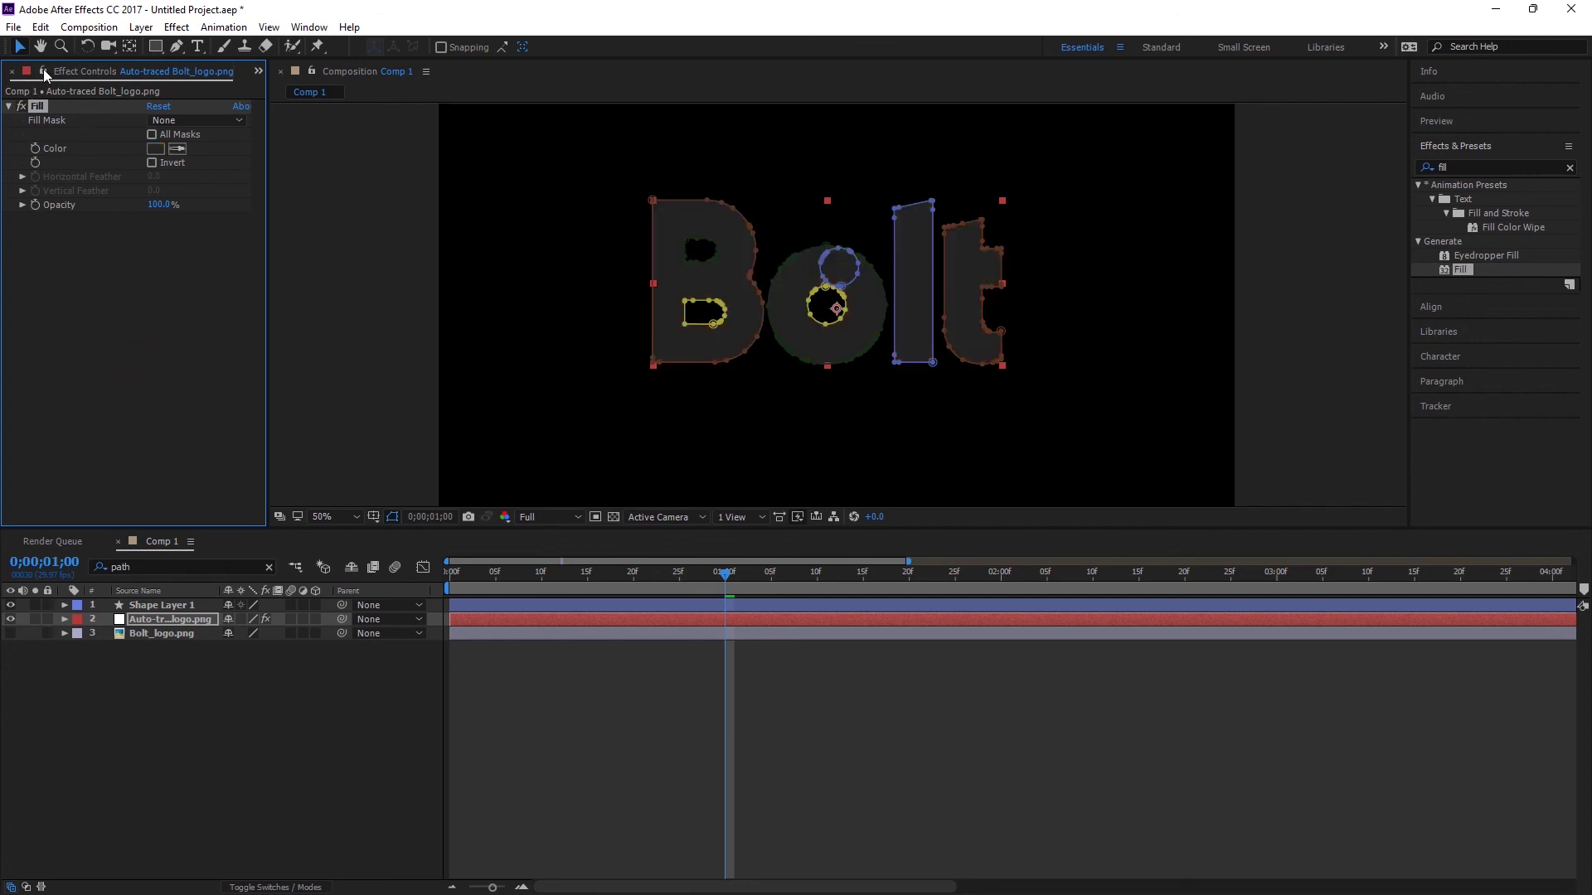
{"action": "left_click", "coordinate": [90, 72]}
{"action": "left_click", "coordinate": [254, 73]}
{"action": "left_click", "coordinate": [300, 93]}
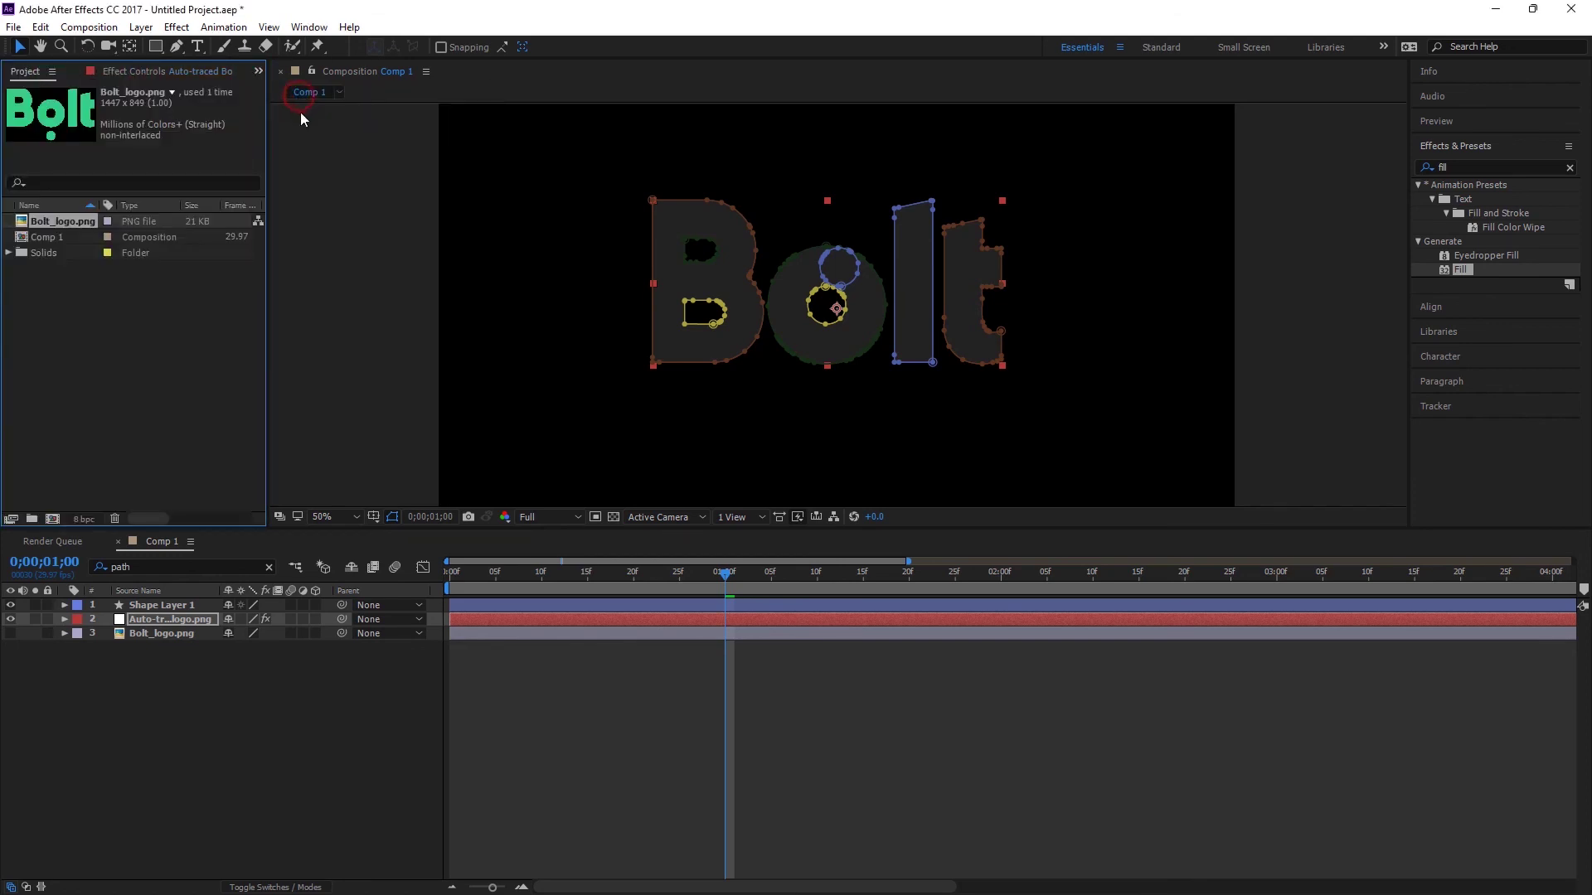
{"action": "left_click", "coordinate": [101, 72]}
- Dock Effect Controls beside Project, sample the logo thumbnail's green as Fill colour, and preview
{"action": "left_click_drag", "start_coordinate": [104, 73], "coordinate": [329, 173]}
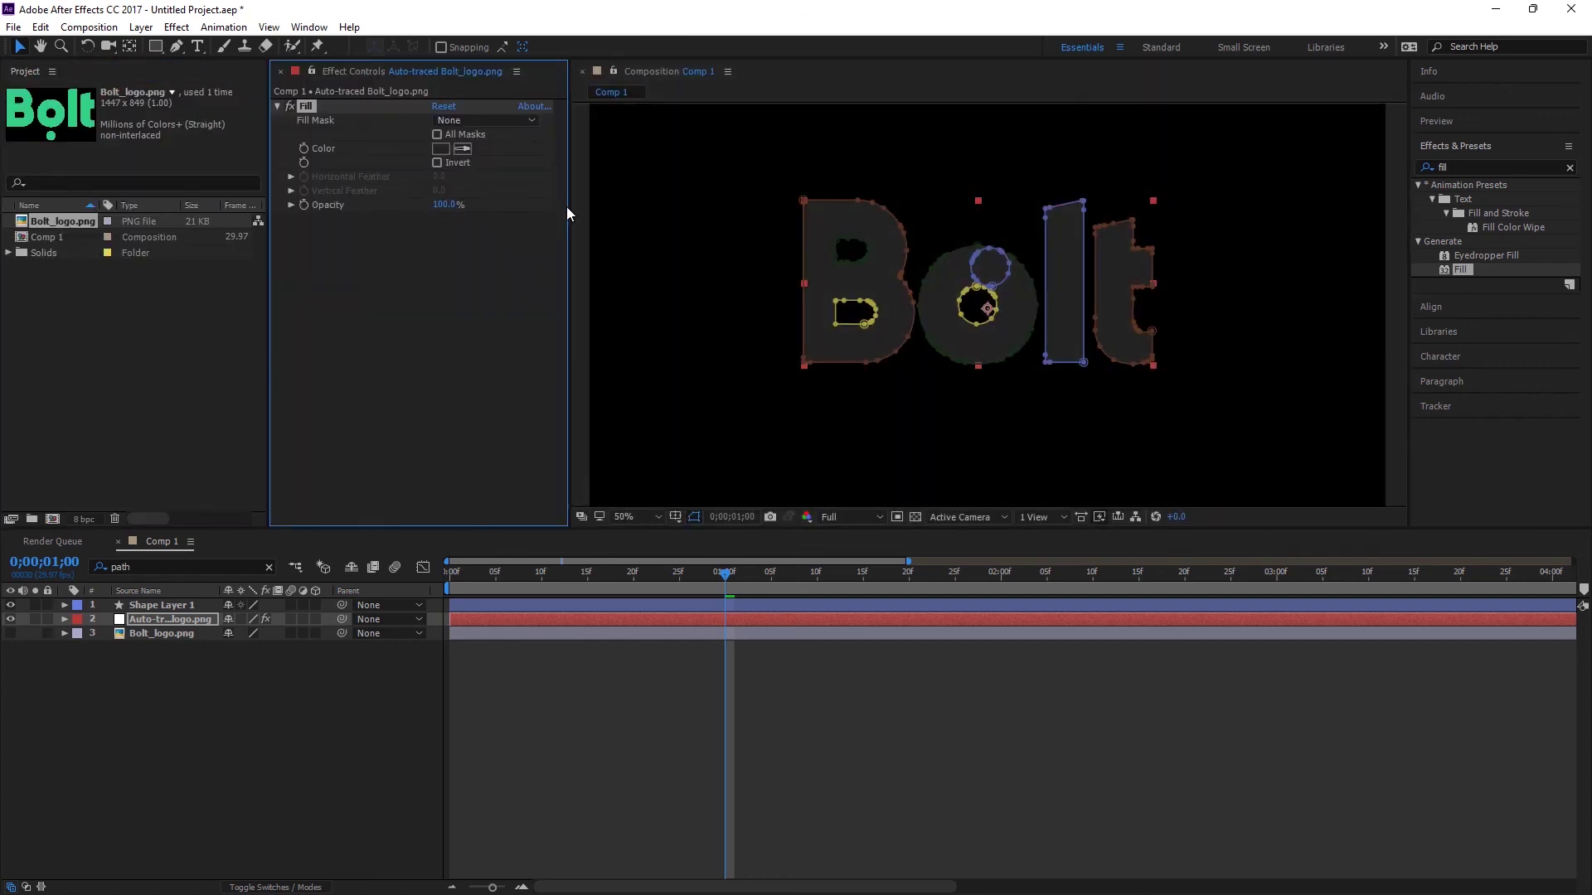
{"action": "left_click", "coordinate": [462, 148]}
{"action": "left_click", "coordinate": [89, 117]}
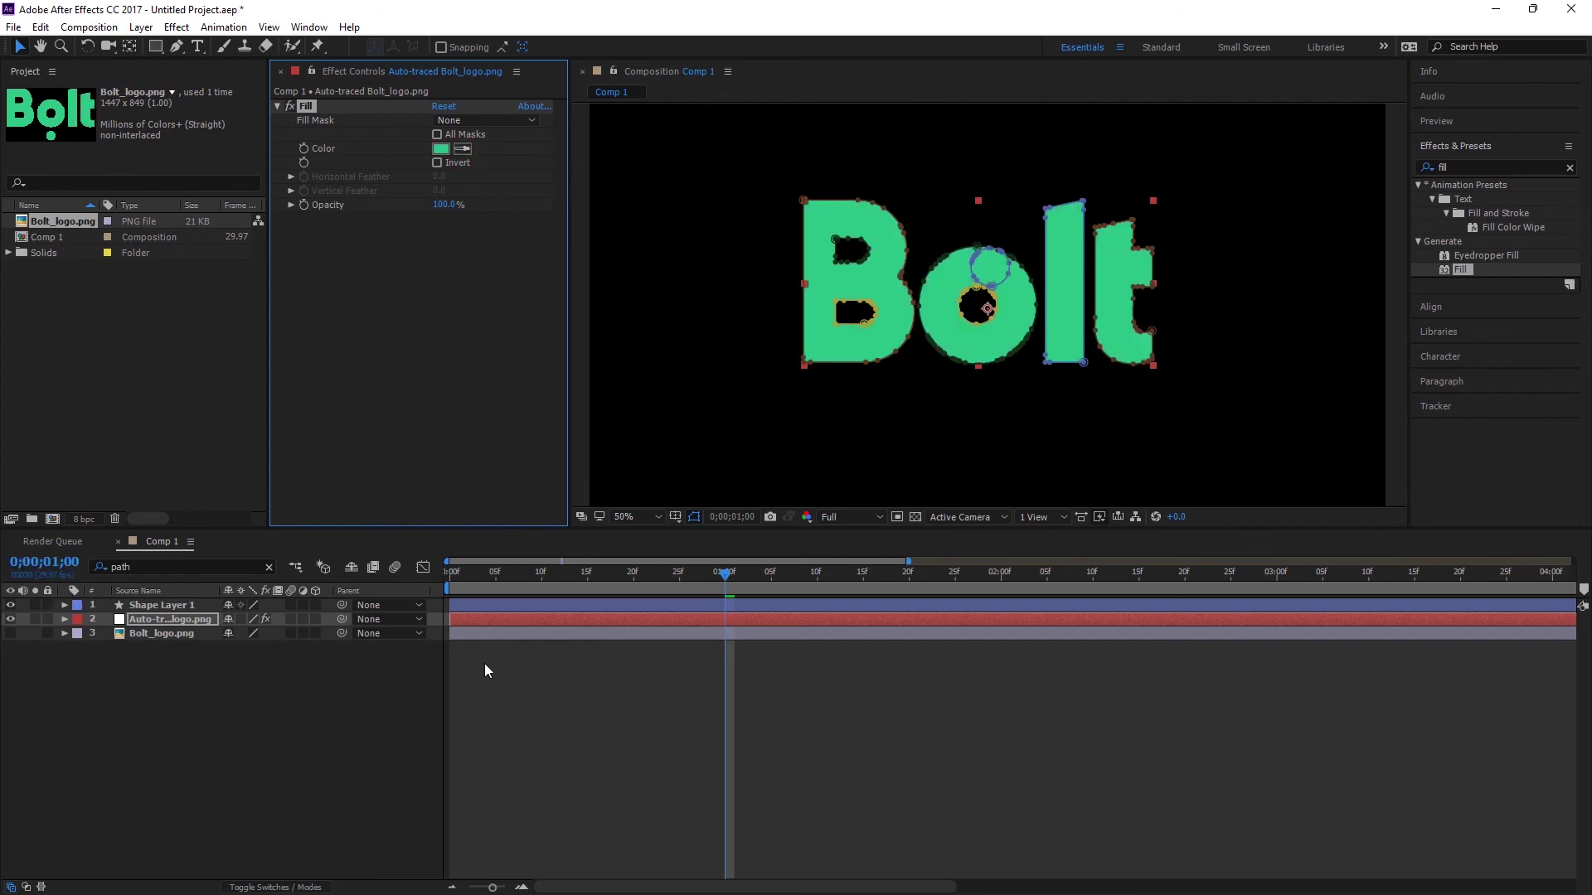
{"action": "key", "text": "space"}
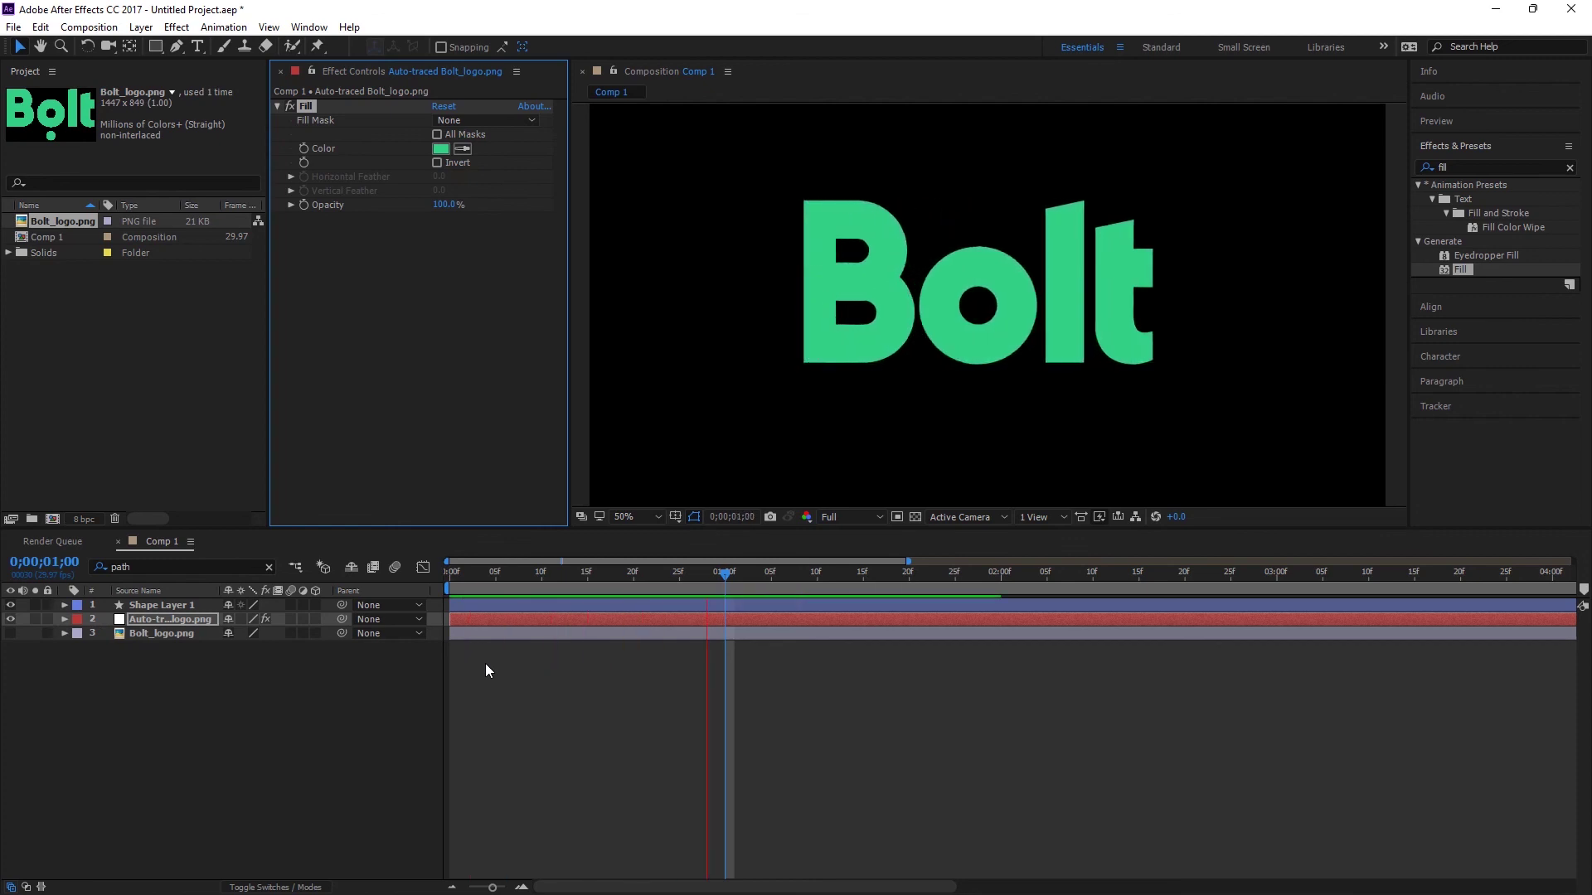